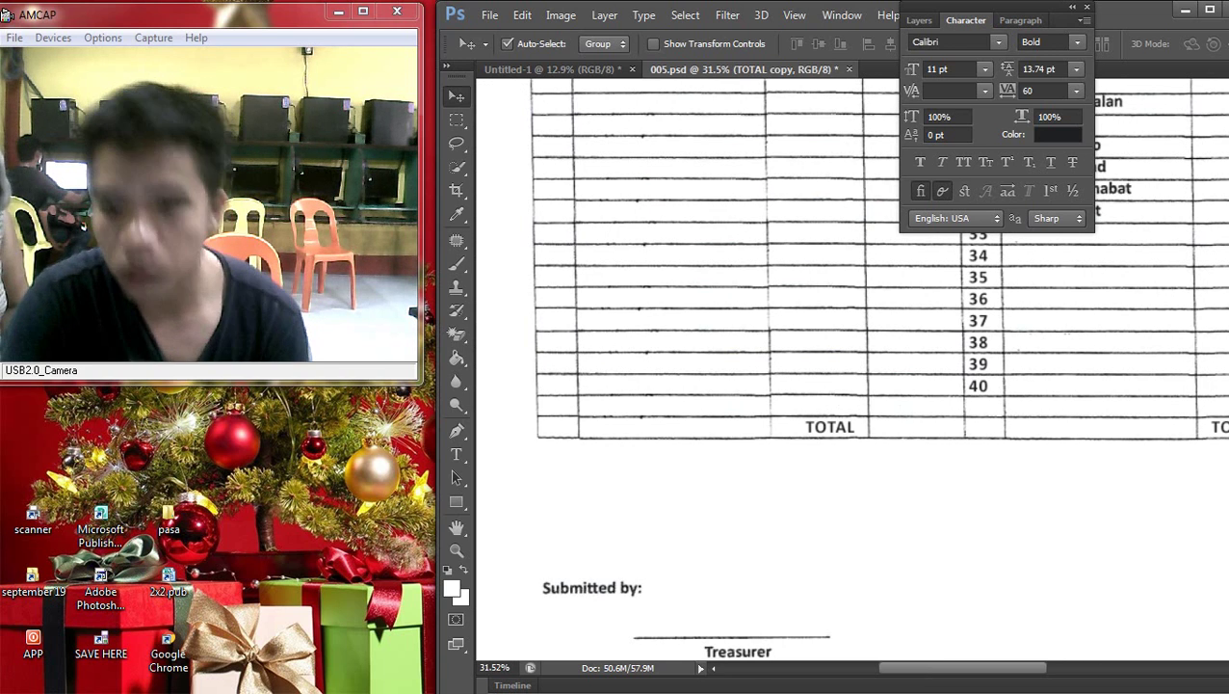
Undo the last shift of the TOTAL label in the second member table.
scroll(1048, 469, "down", 2)
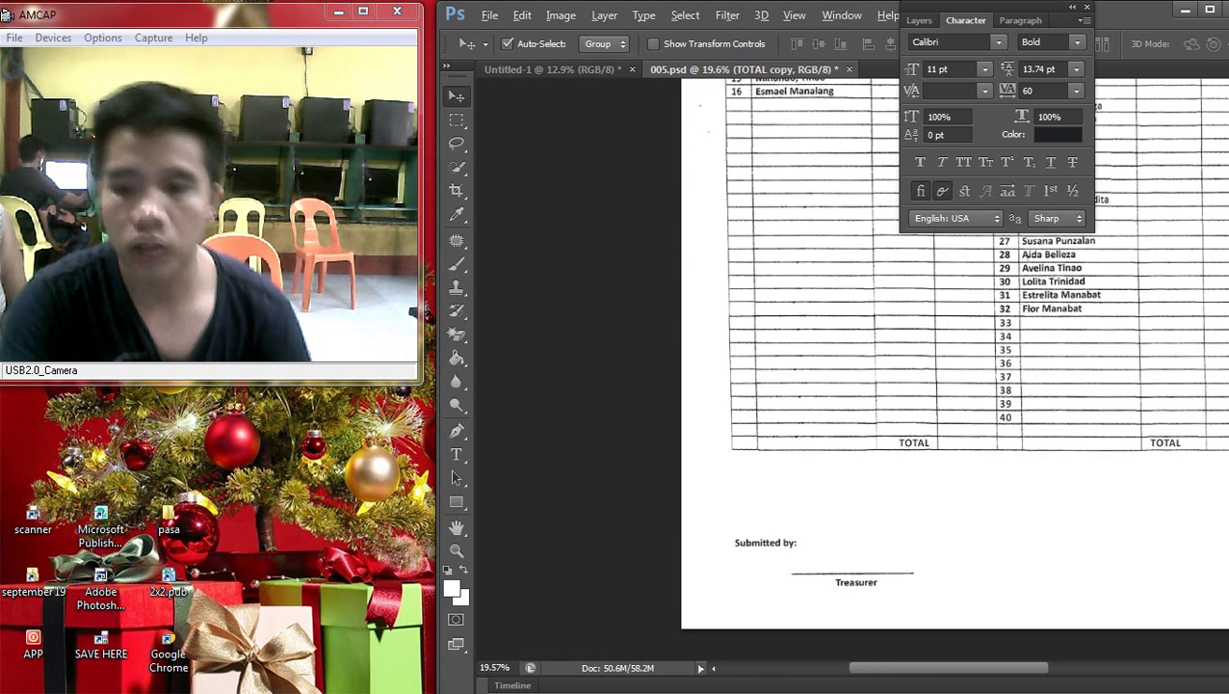
scroll(1048, 469, "up", 2)
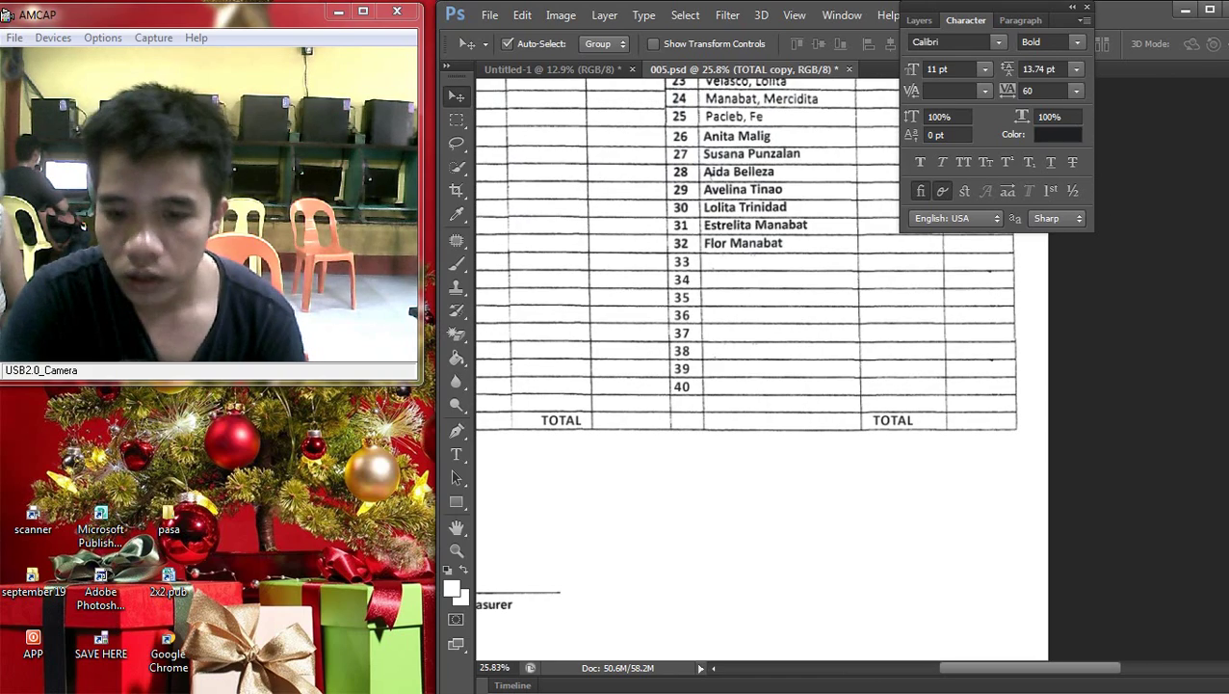
key("ctrl+z")
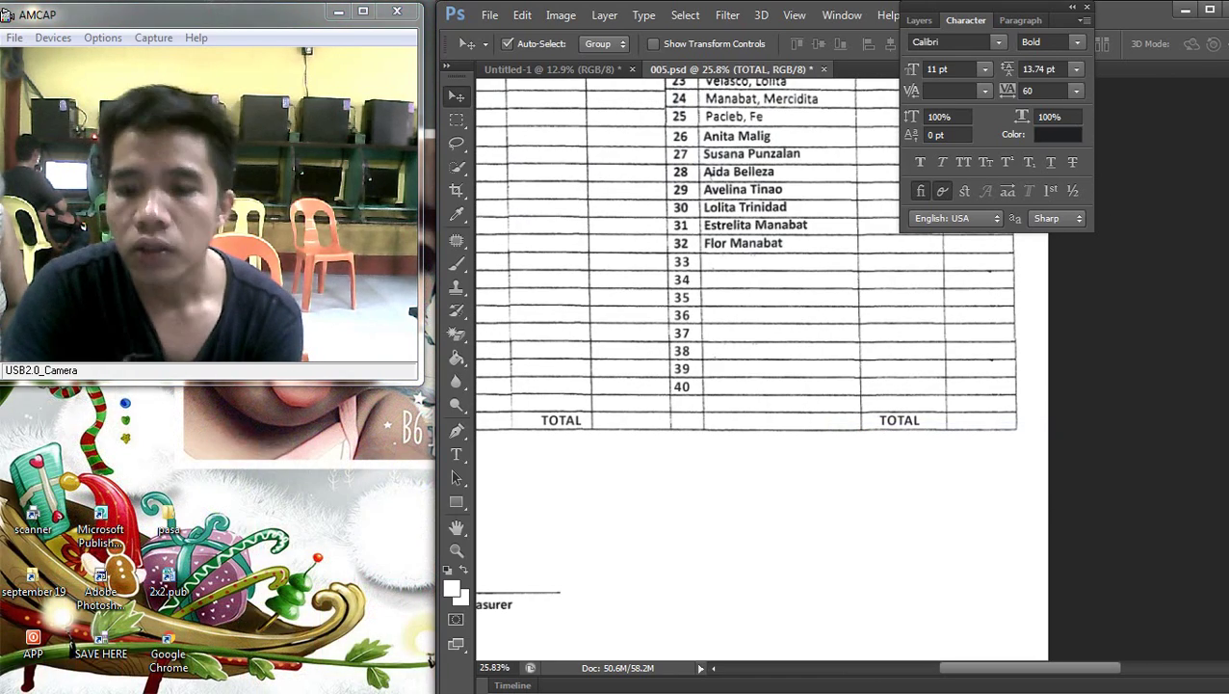
scroll(755, 363, "down", 4)
scroll(755, 362, "up", 3)
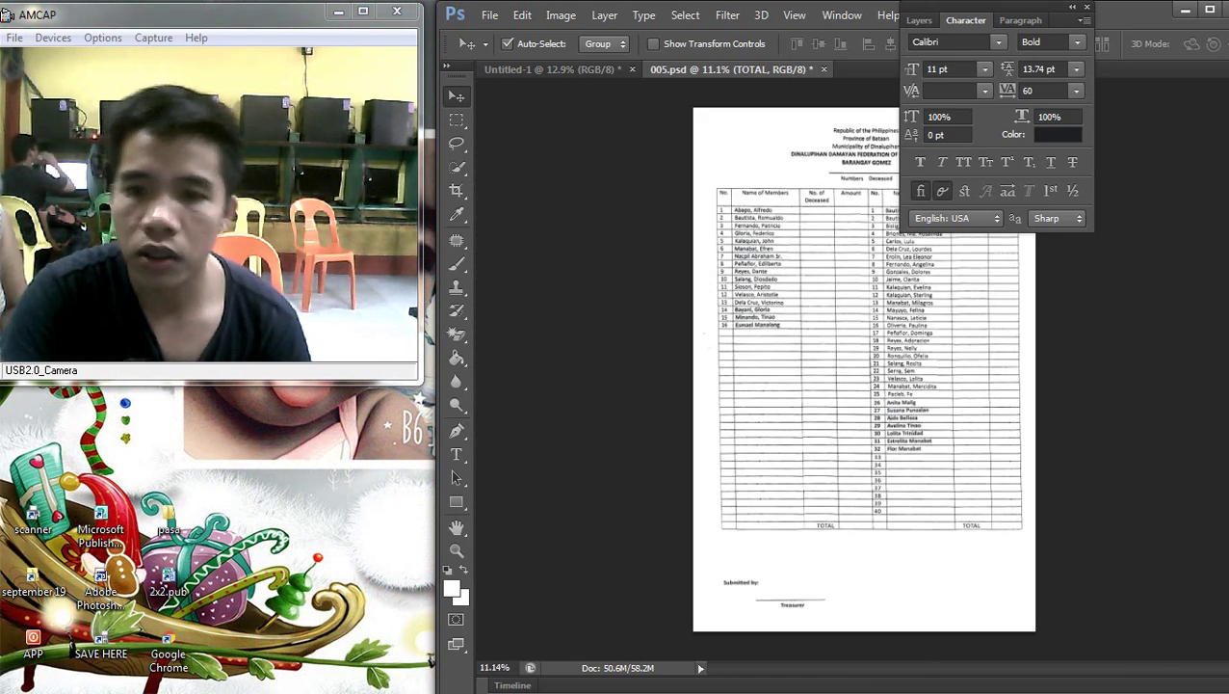
Flatten all layers of 005.psd into a single background image.
left_click(919, 20)
right_click(940, 360)
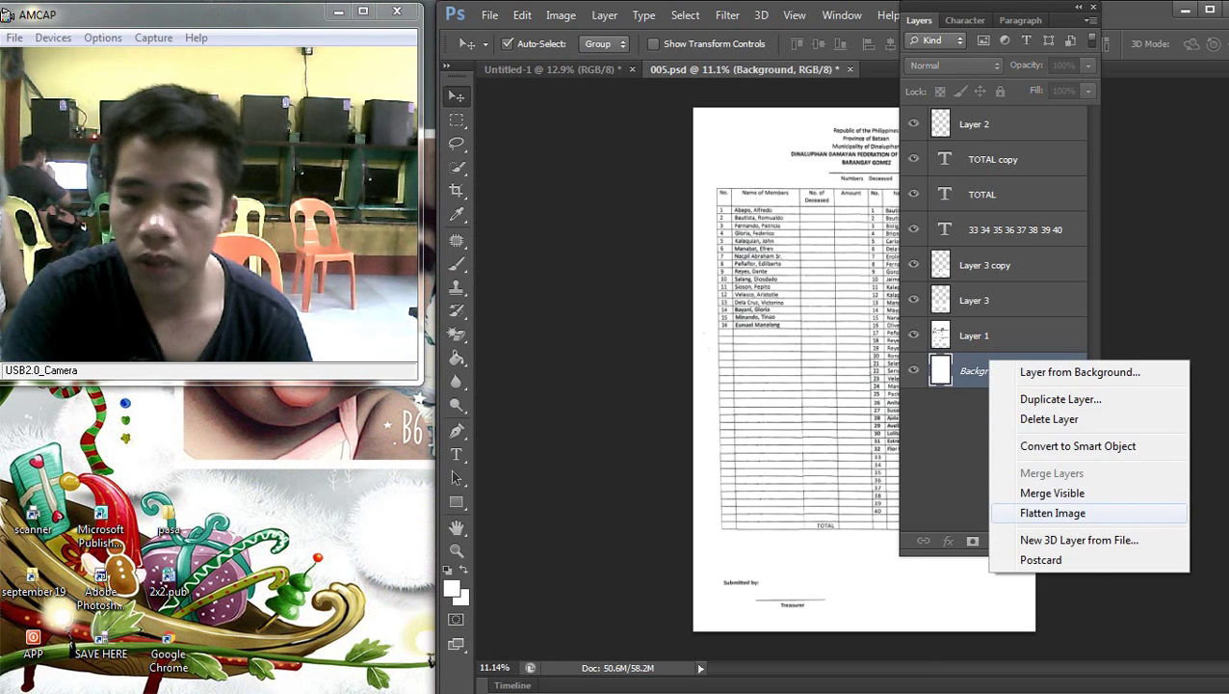
left_click(1053, 511)
Select the "Submitted by" and Treasurer signature block, move it slightly up and left toward the table, and clear the selection.
scroll(818, 385, "up", 2)
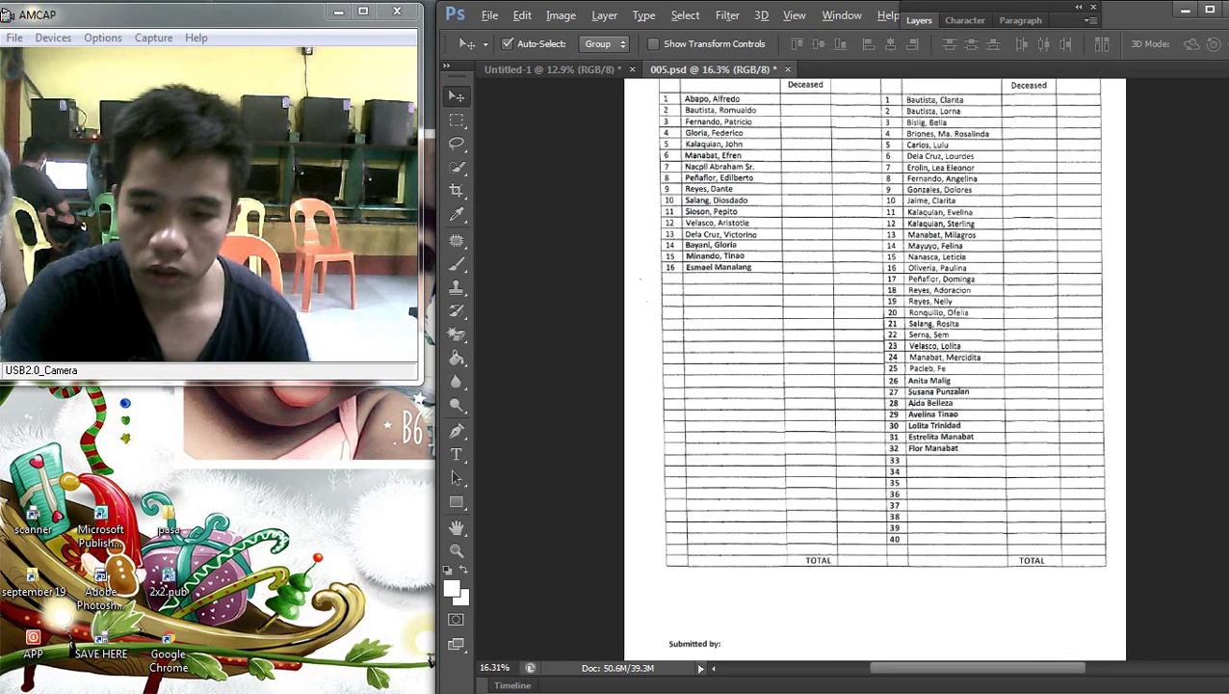
scroll(819, 385, "down", 4)
key("m")
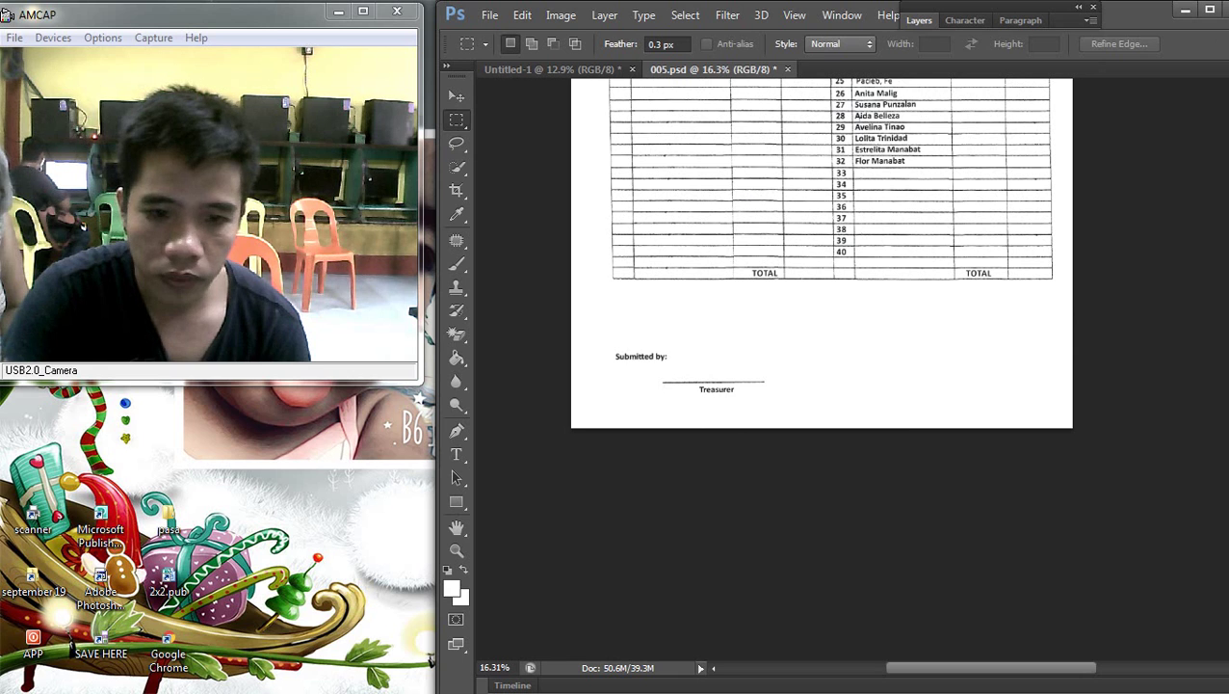
left_click_drag(582, 343, 840, 428)
key("v")
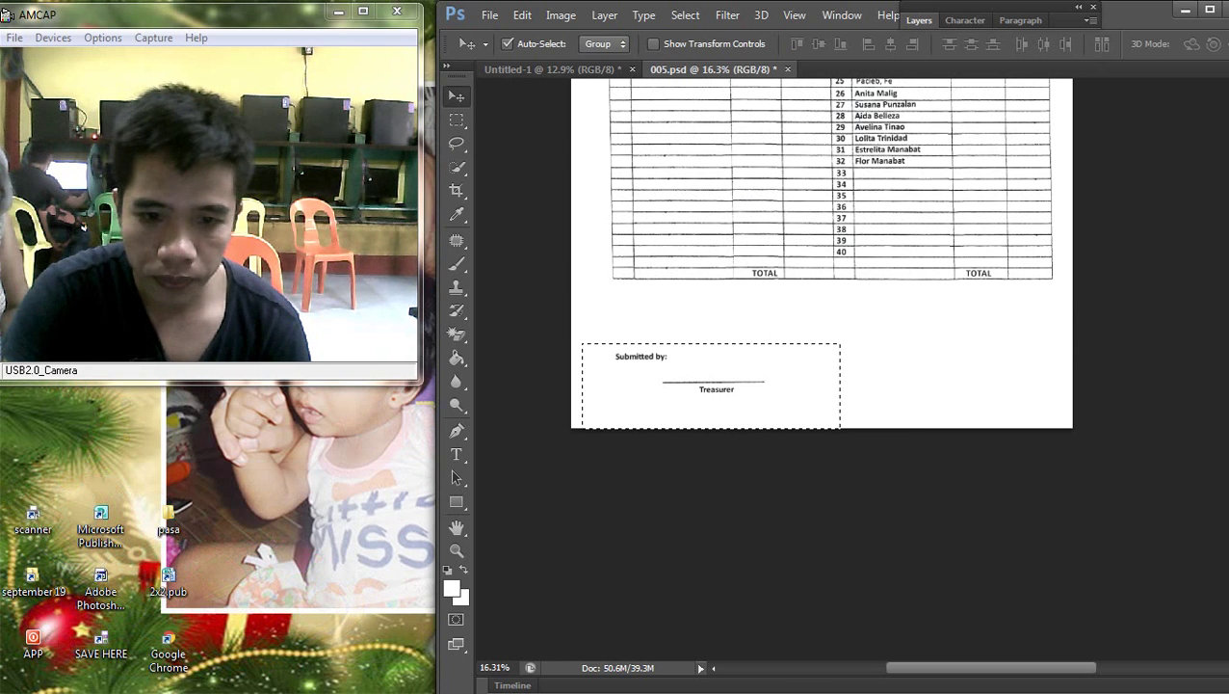
left_click_drag(665, 357, 658, 329)
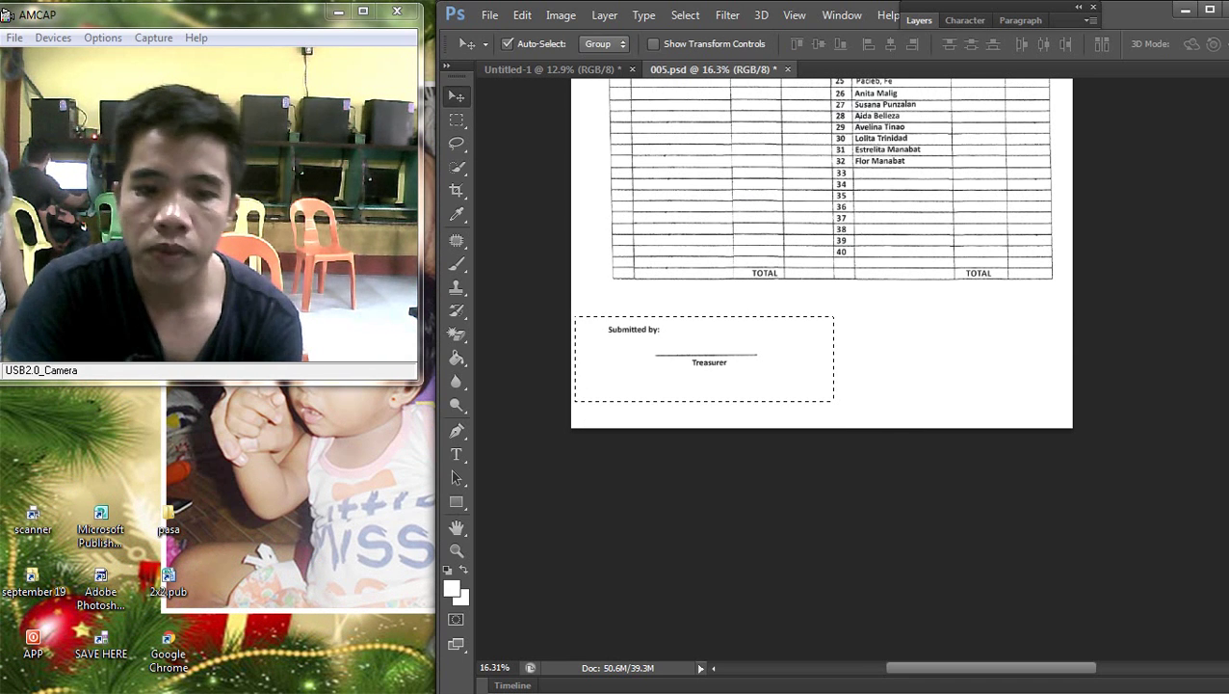
key("m")
right_click(781, 192)
left_click(812, 205)
key("ctrl+0")
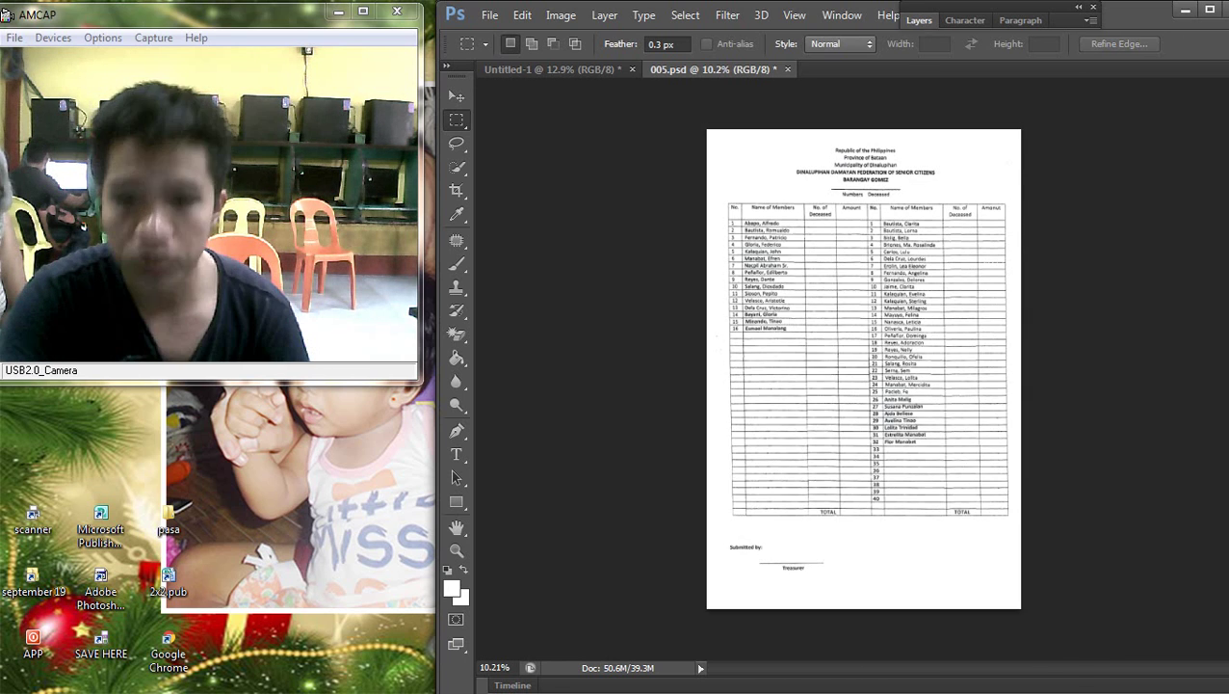
Darken the whole page's text and table lines with a Curves adjustment.
key("ctrl+m")
left_click_drag(835, 486, 828, 519)
left_click(1017, 338)
scroll(865, 371, "down", 2)
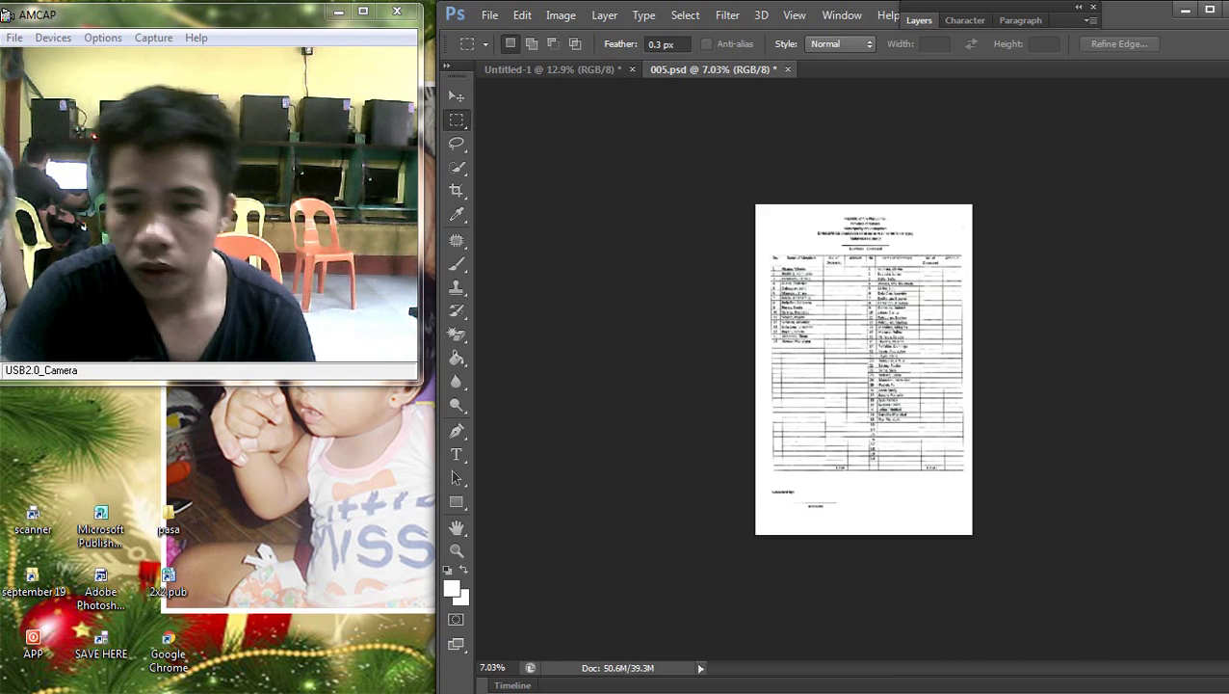
Add a Calibri Bold 11 pt text column numbering the blank rows of the first table from 17 to 25.
scroll(864, 371, "up", 3)
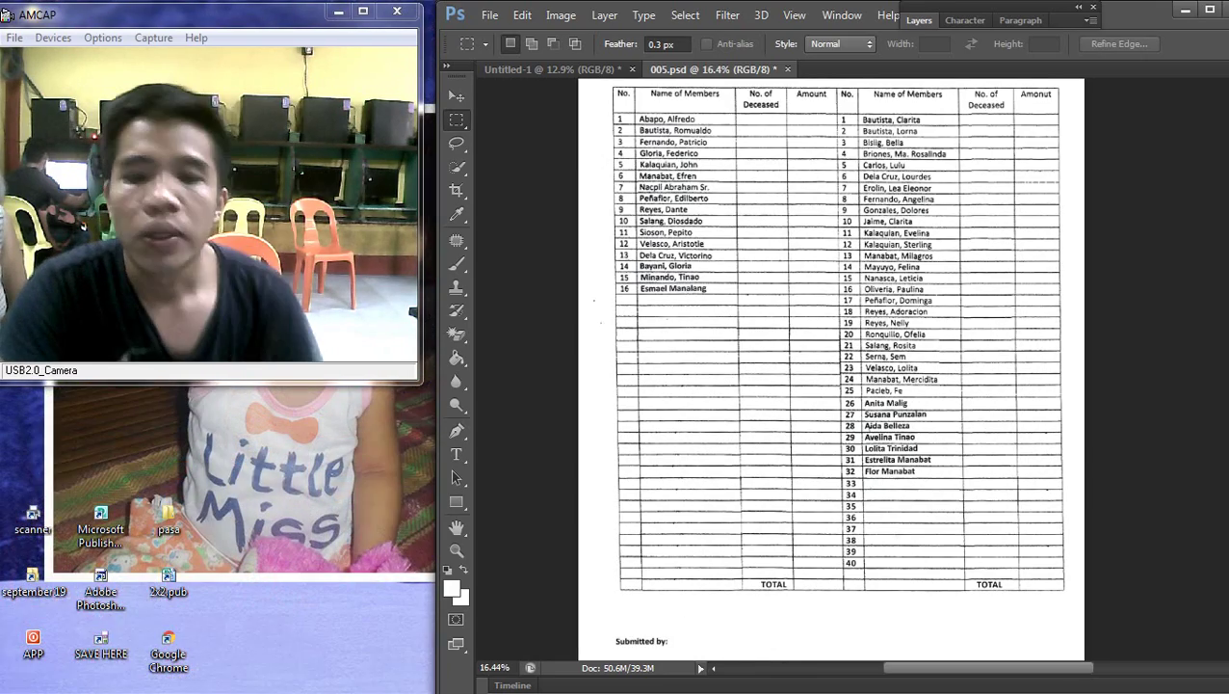
scroll(746, 344, "up", 1)
key("t")
scroll(674, 337, "up", 1)
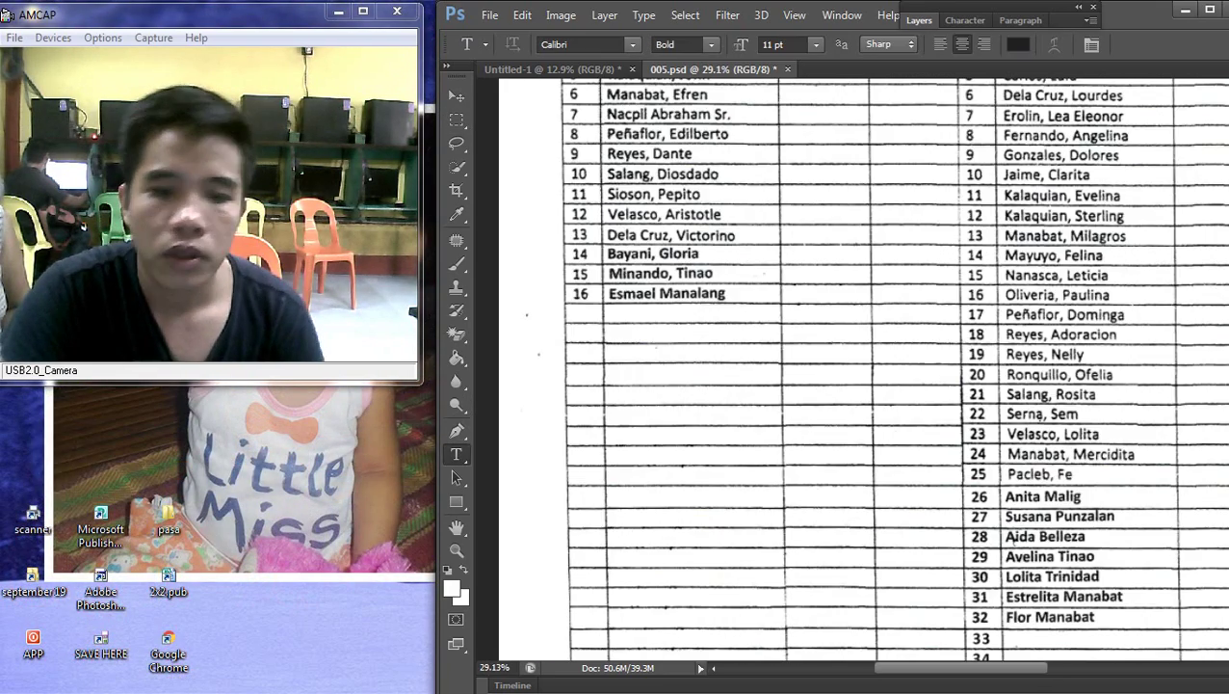
scroll(674, 337, "up", 1)
scroll(856, 369, "left", 1)
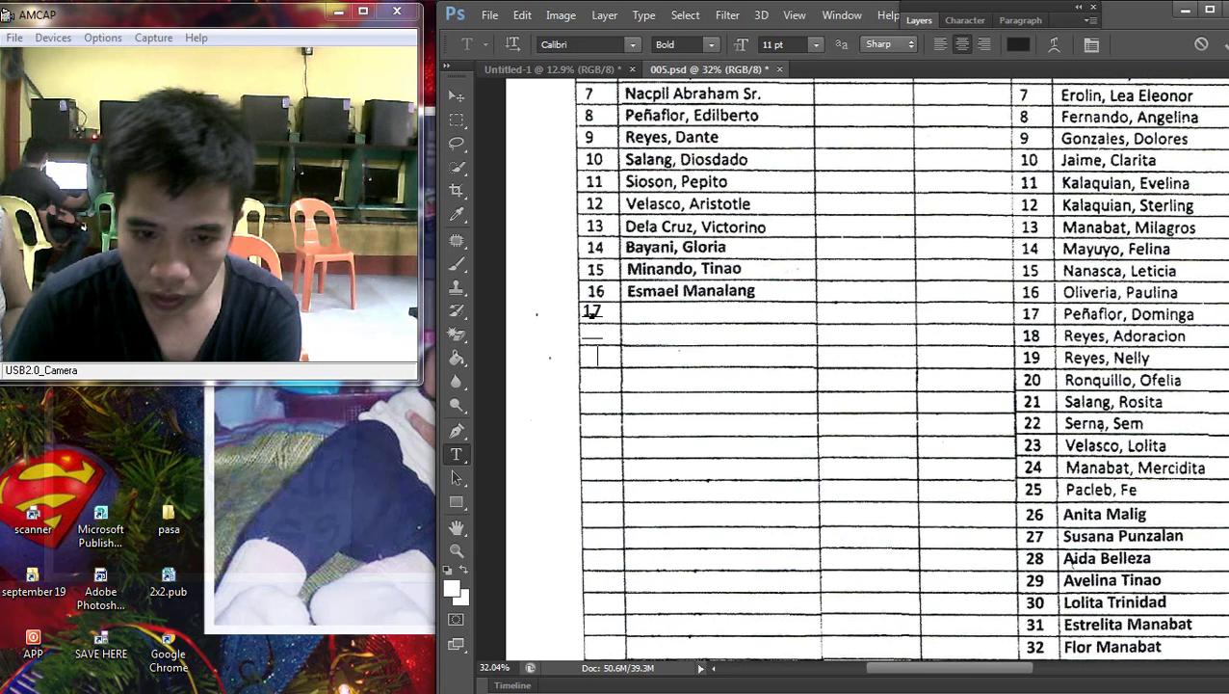
type("18")
key("Return")
type("19")
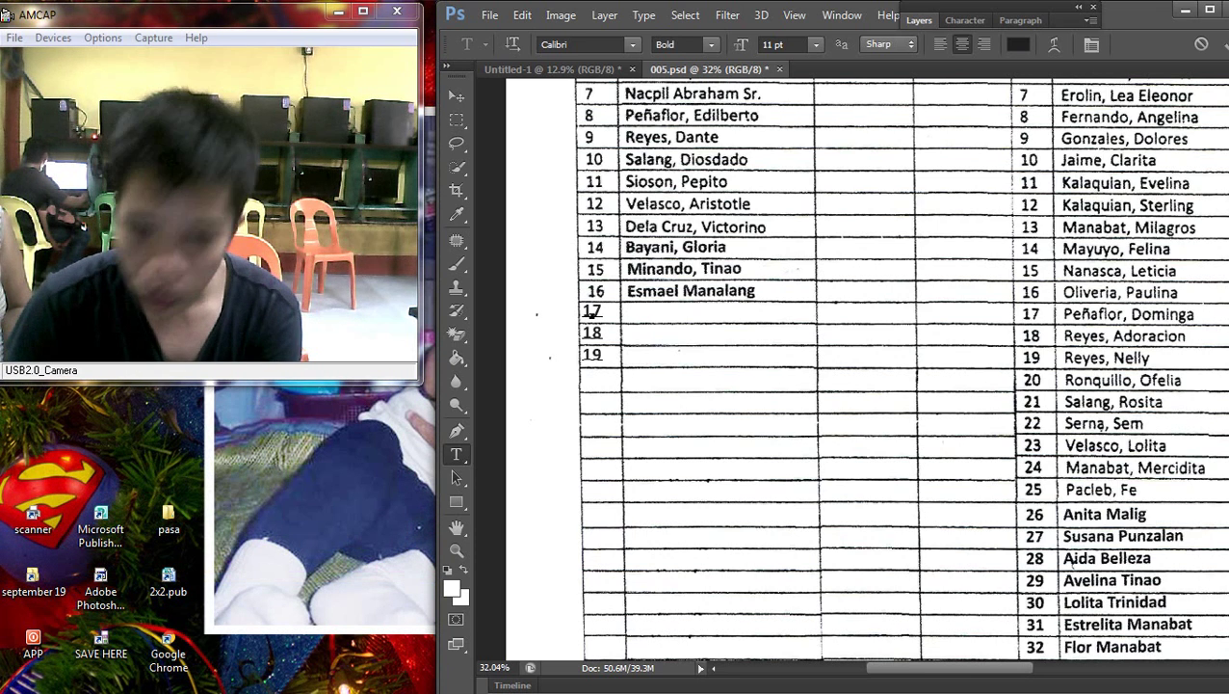
key("Return")
type("20")
key("Return")
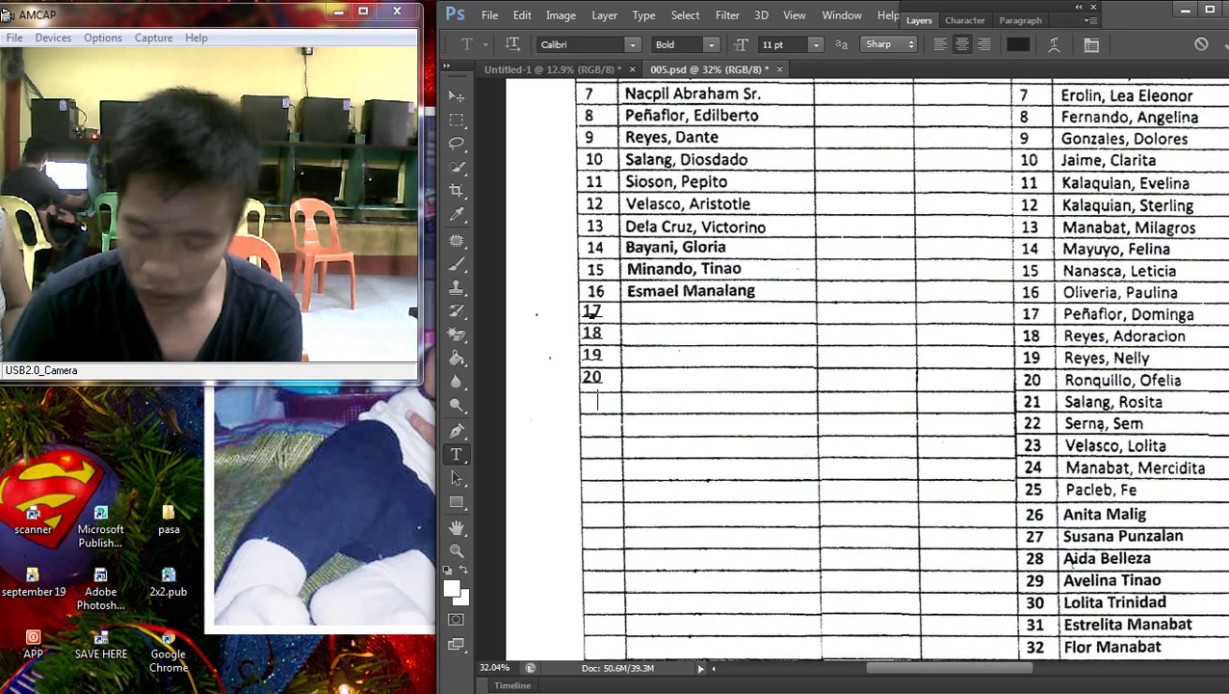
type("21")
key("Return")
type("22")
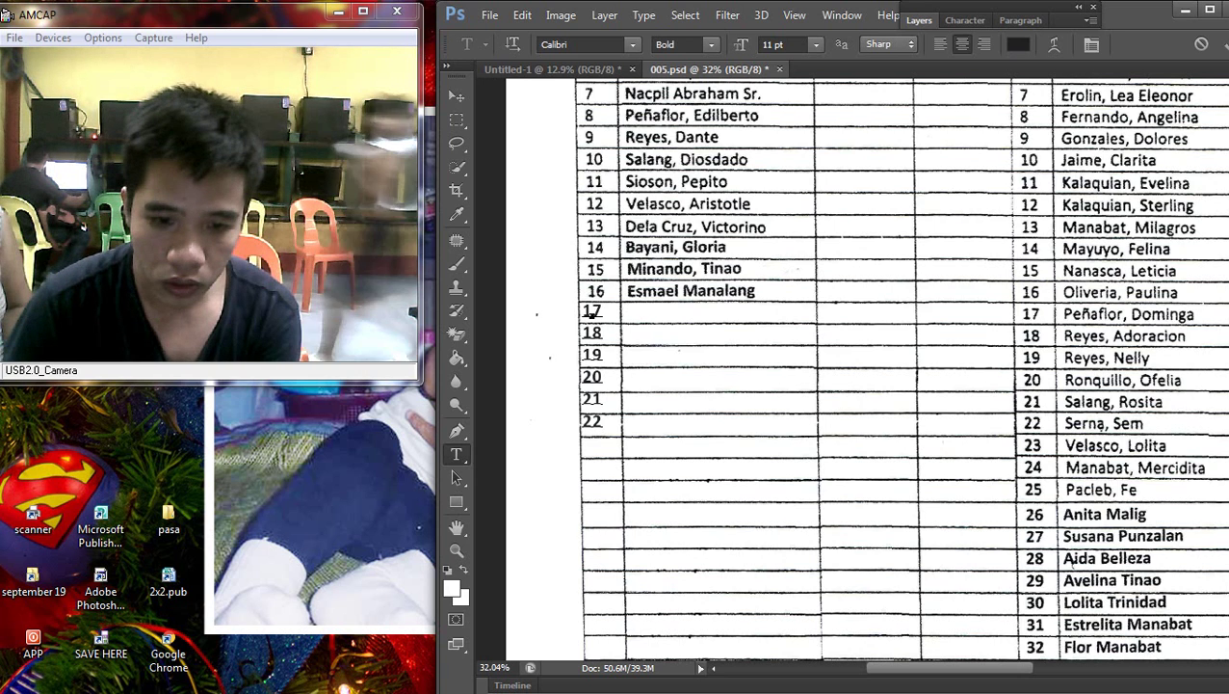
key("Return")
type("23")
key("Return")
type("25")
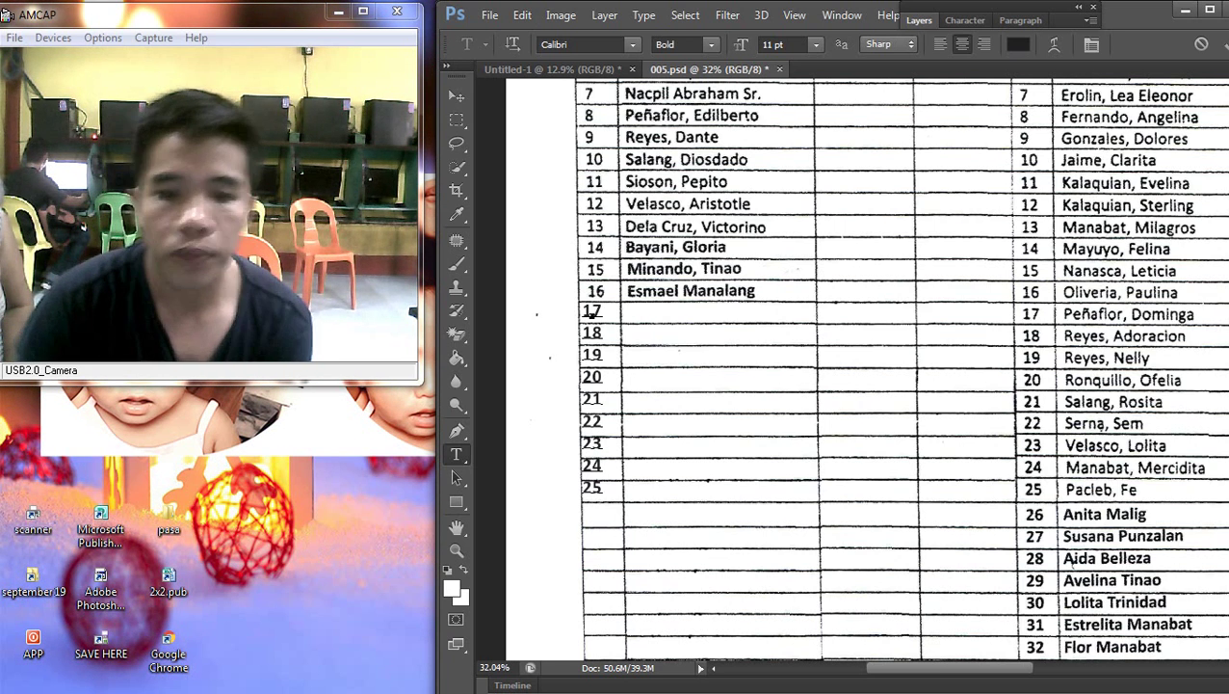
Commit the number text and nudge it down until the numbers sit centred in their table rows.
left_click(457, 97)
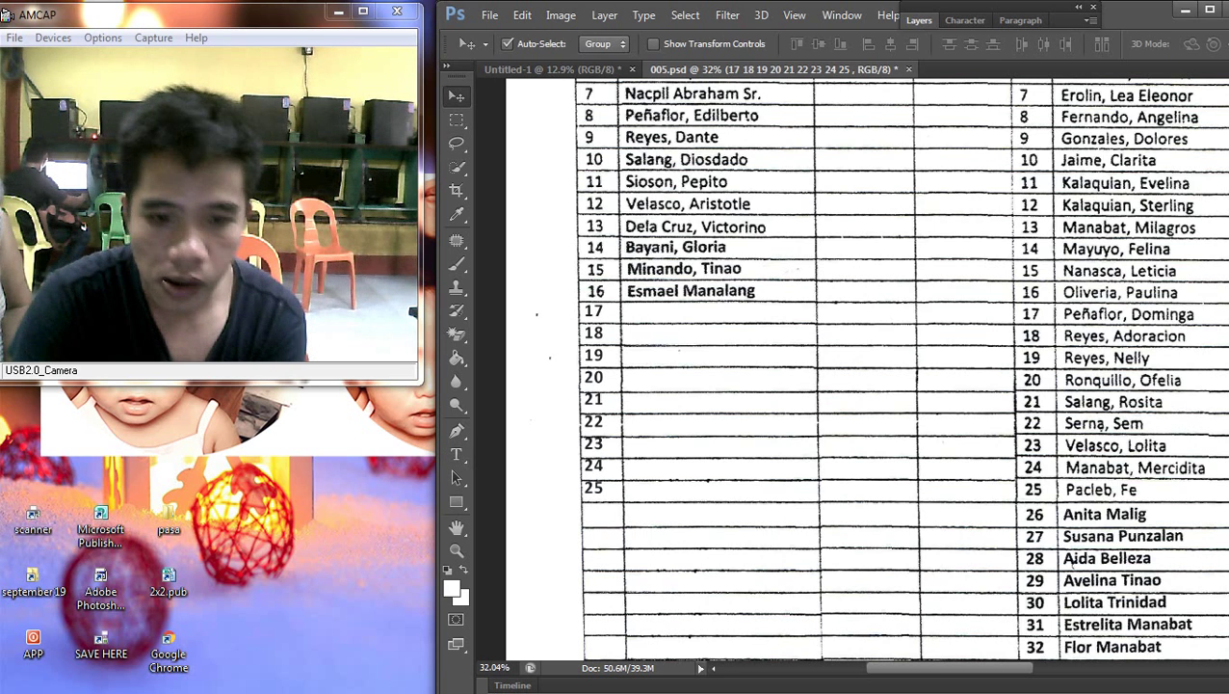
key("Down")
key("Down")
key("Down")
key("Down")
key("Down")
key("Down")
key("Down")
key("Down")
key("Down")
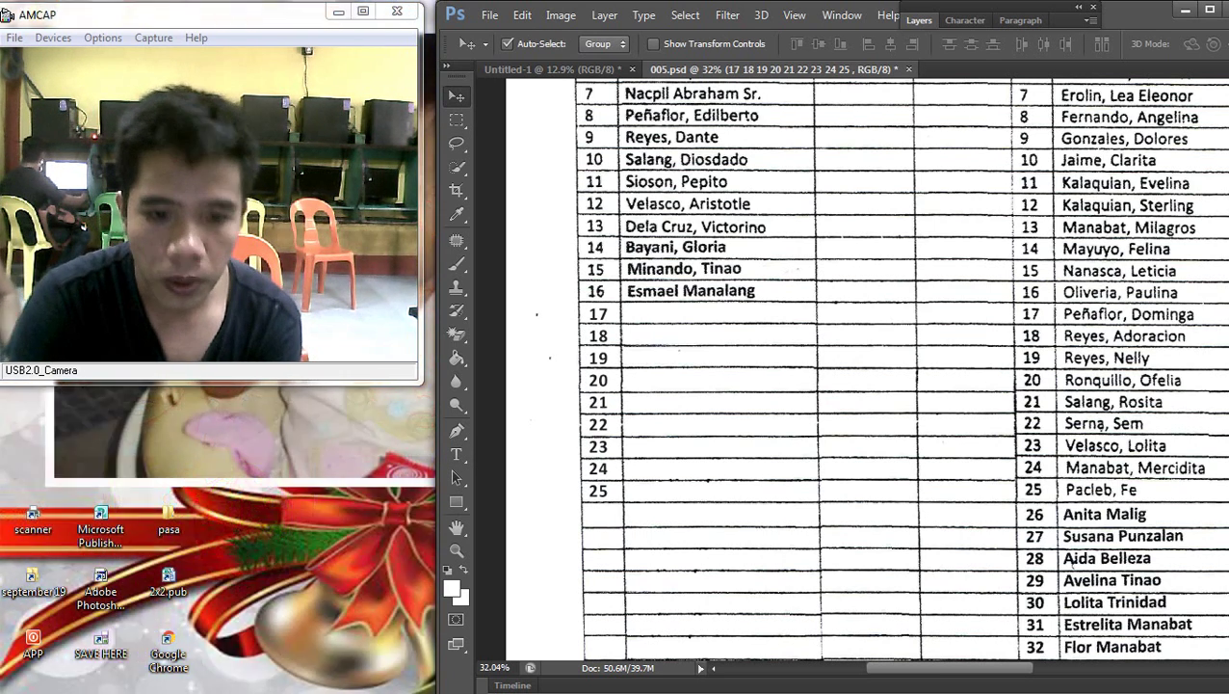
Check the lower part of the numbered table and close the 005.psd document.
scroll(867, 371, "down", 1)
scroll(867, 371, "down", 3)
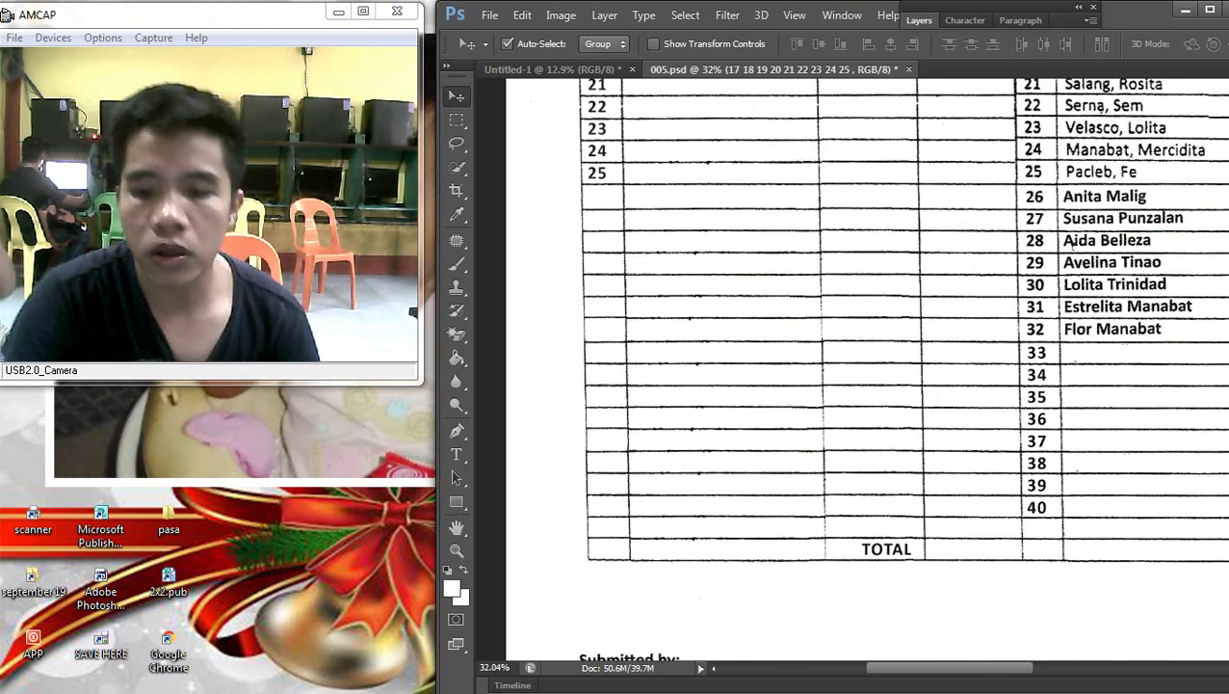
left_click(490, 14)
left_click(655, 156)
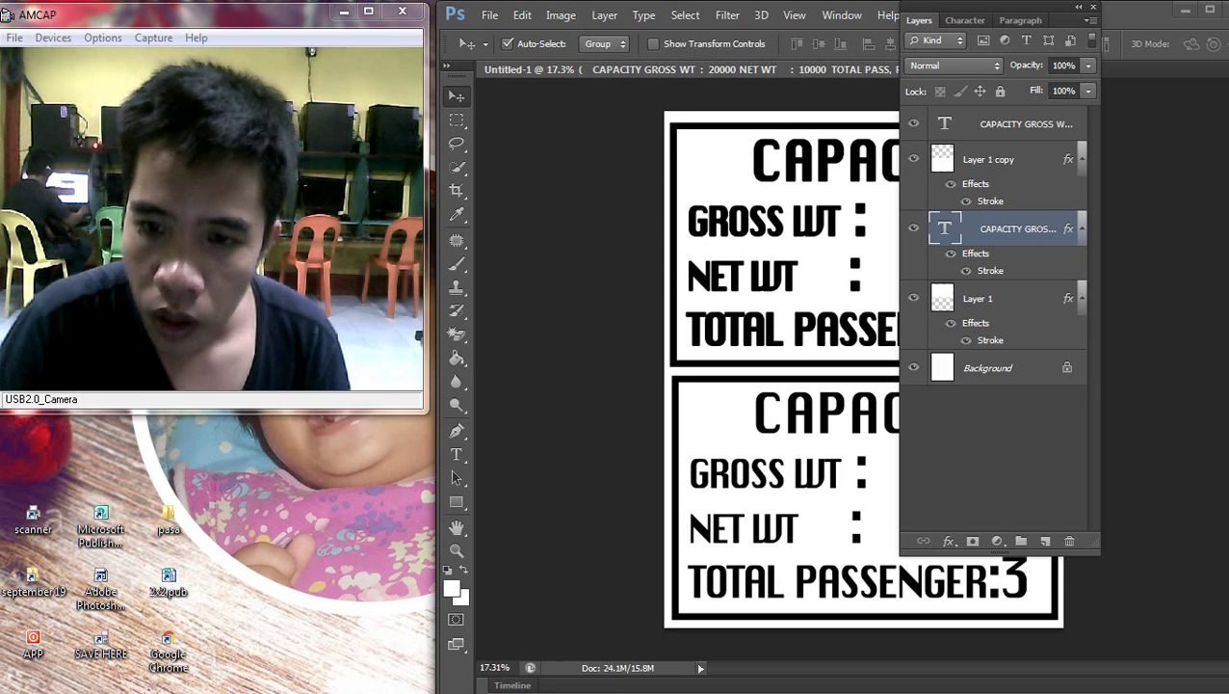
Copy the Stroke layer style from the upper CAPACITY text layer and paste it onto the lower copied text layer.
right_click(1009, 126)
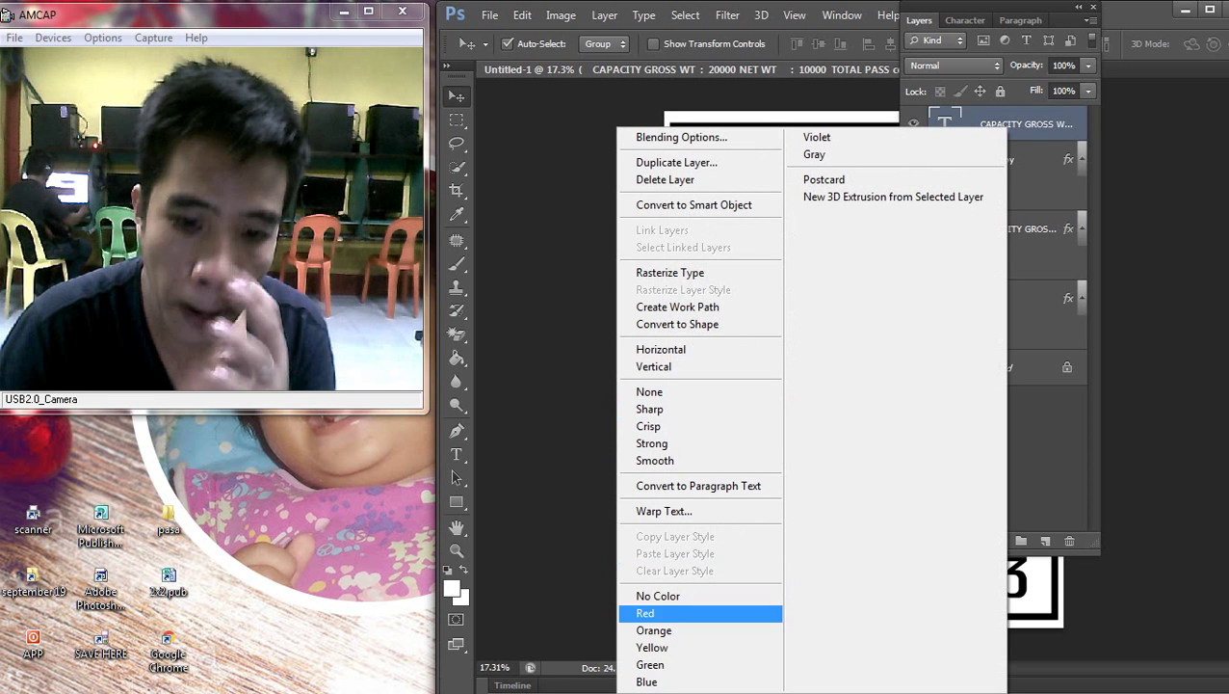
left_click(664, 443)
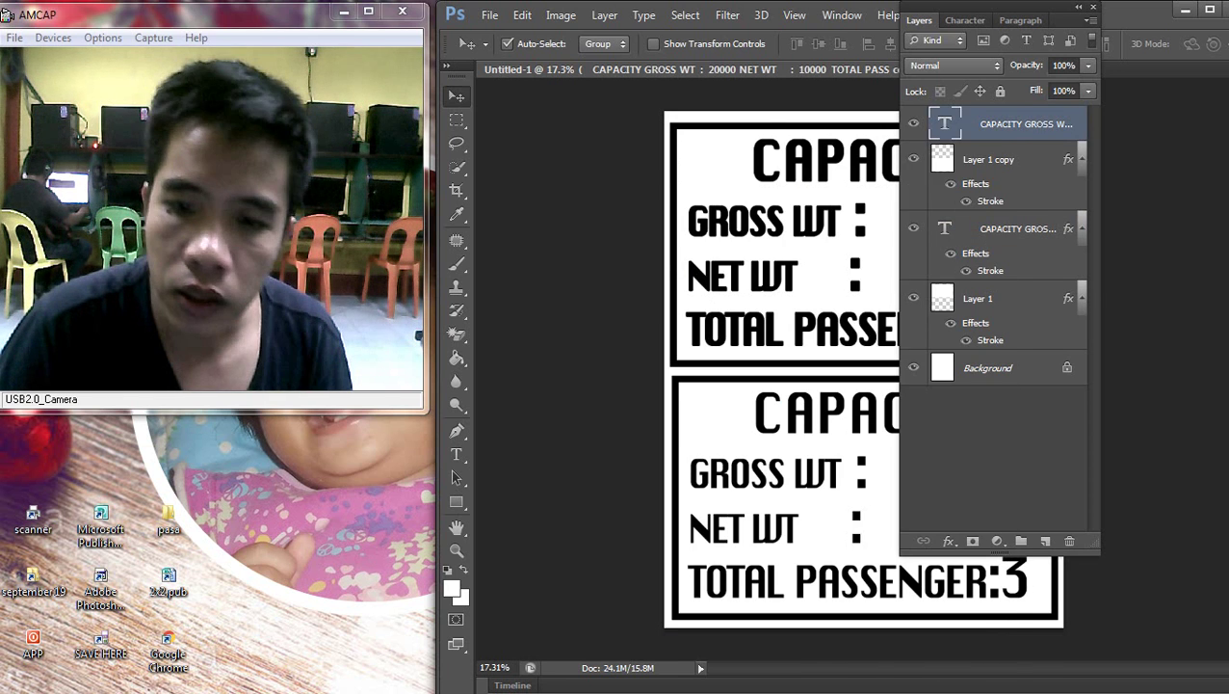
left_click(1002, 229)
right_click(985, 229)
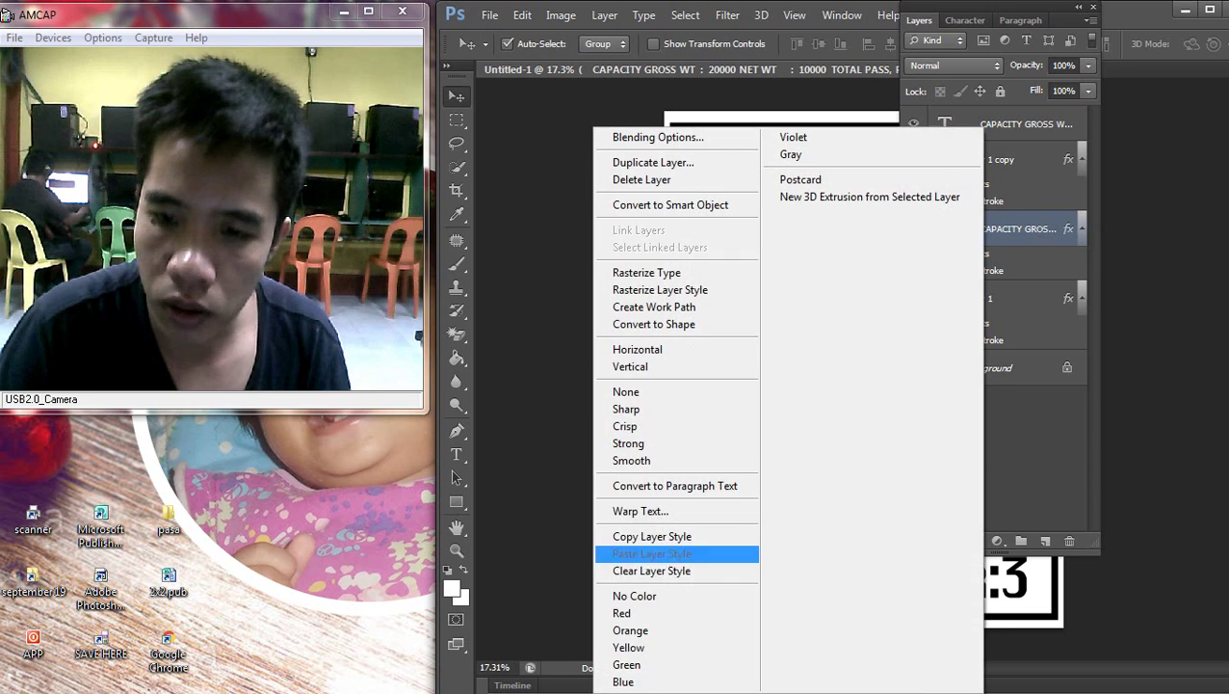
left_click(652, 535)
right_click(766, 472)
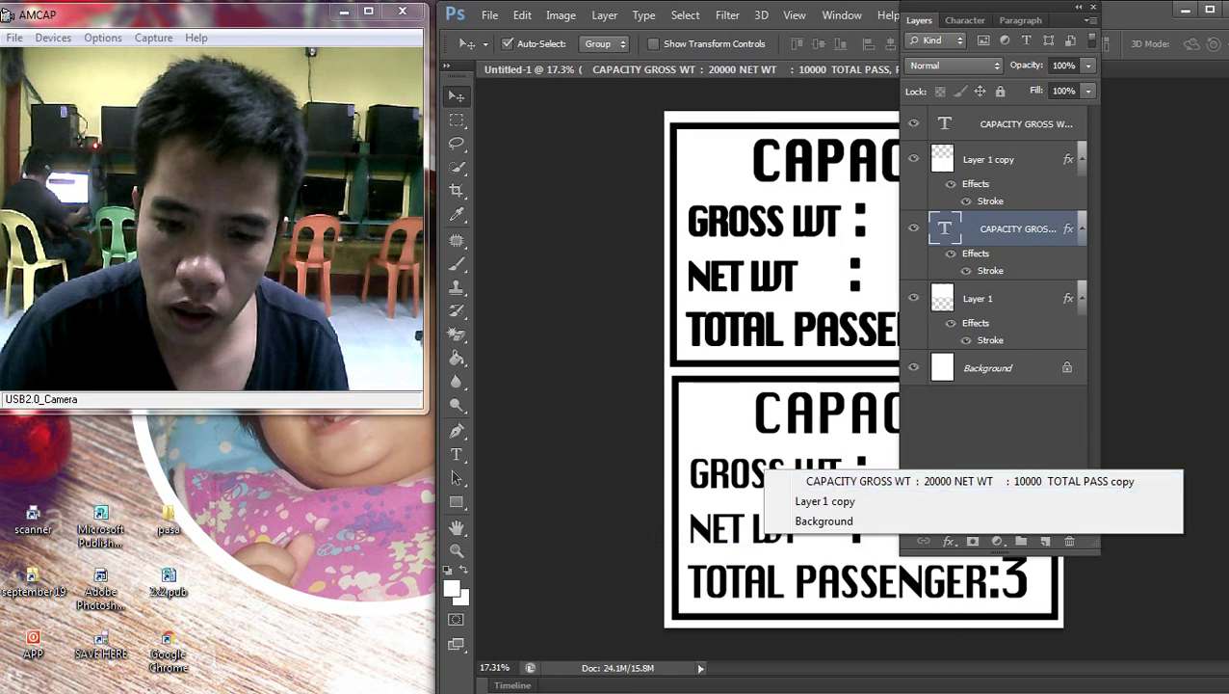
left_click(867, 481)
right_click(993, 124)
left_click(903, 550)
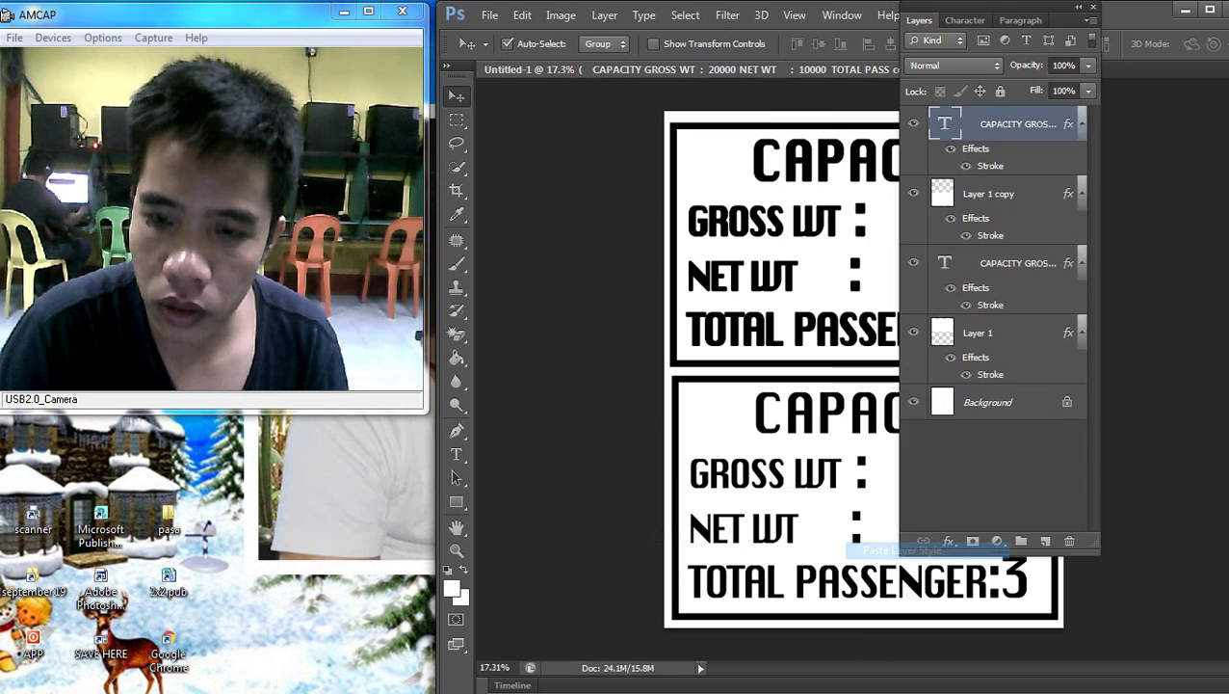
left_click(919, 19)
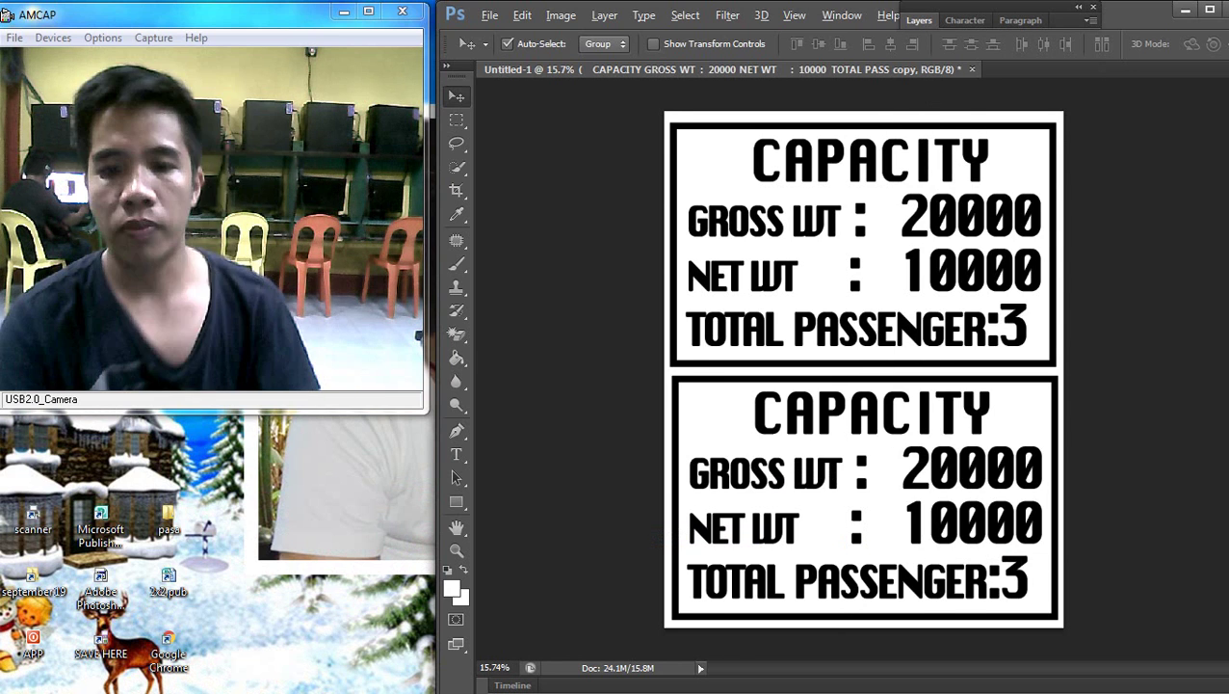
Save a copy of the capacity sign to the Desktop in JPEG format with the file name gross.
key("alt+f")
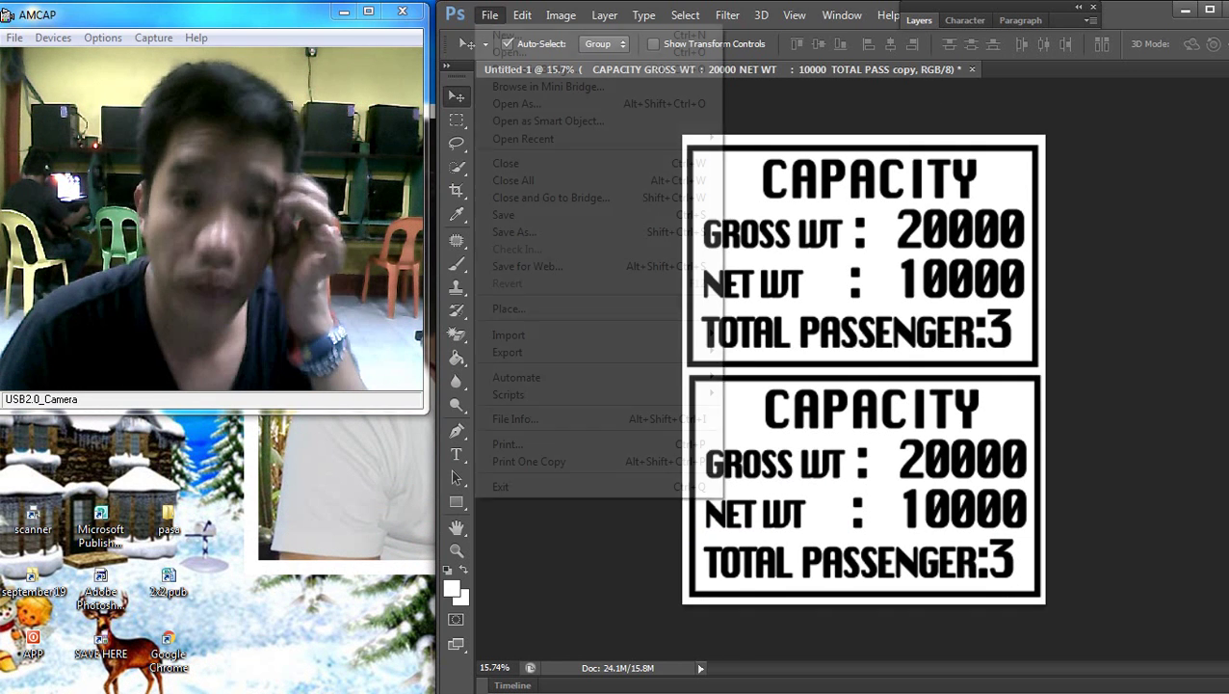
key("a")
key("Return")
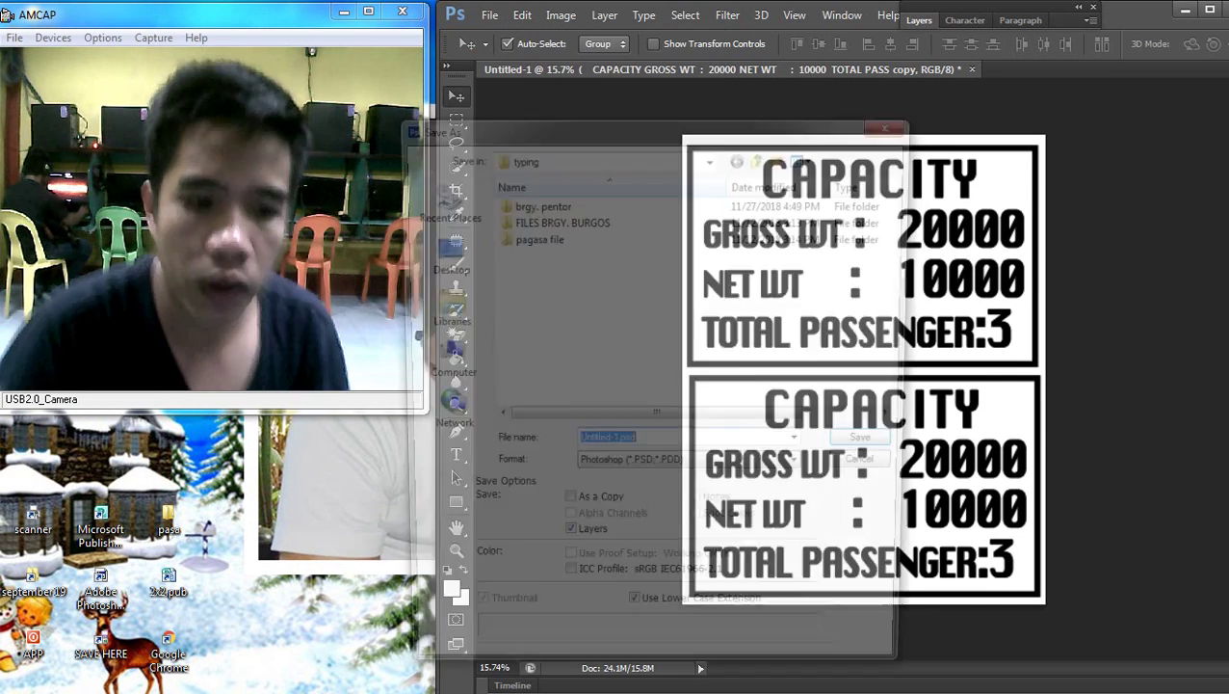
left_click(439, 253)
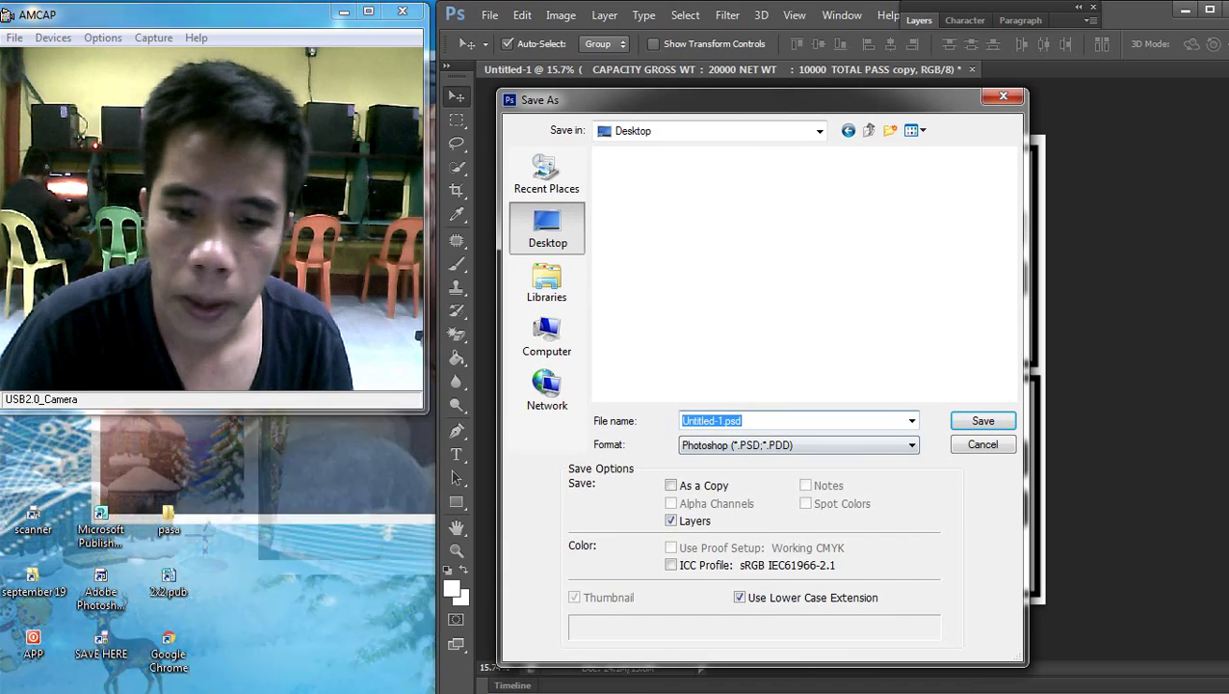
left_click(797, 444)
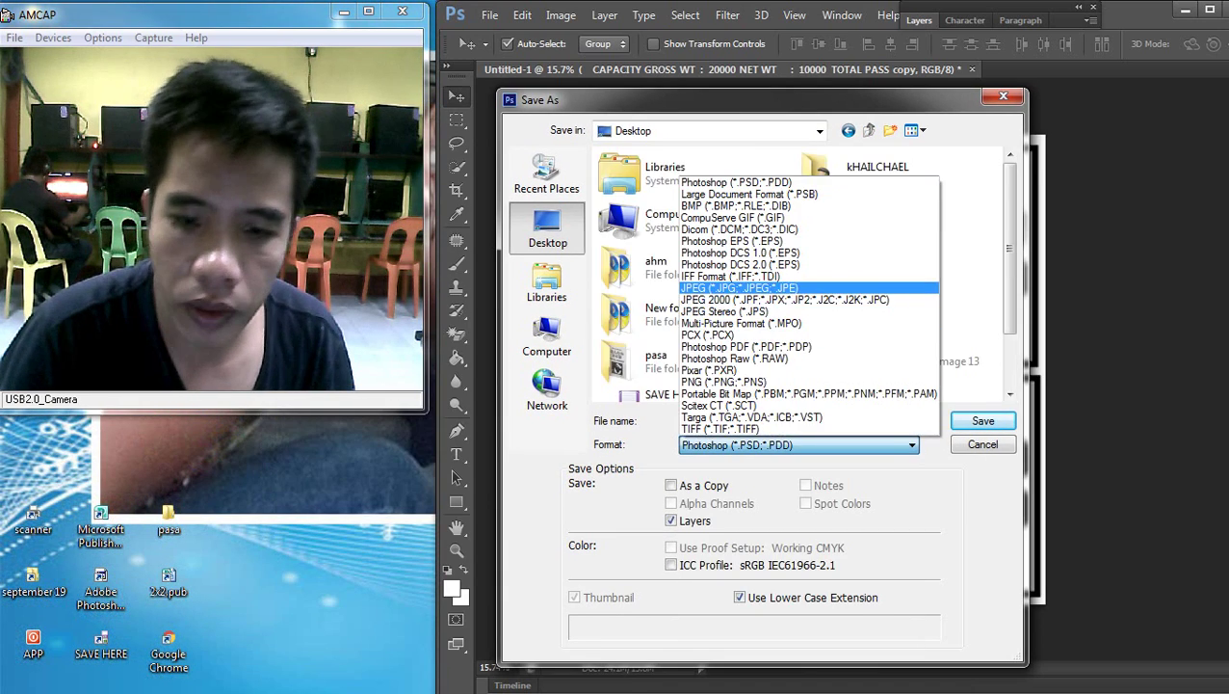
key("Return")
left_click(798, 420)
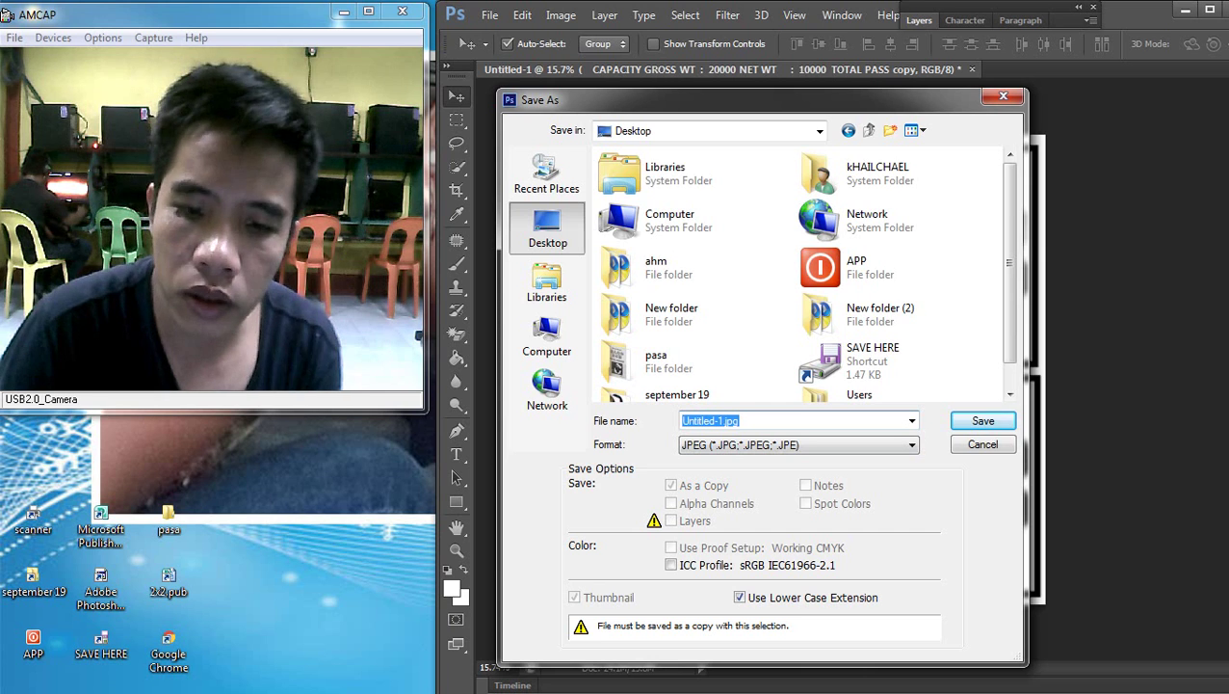
type("gross")
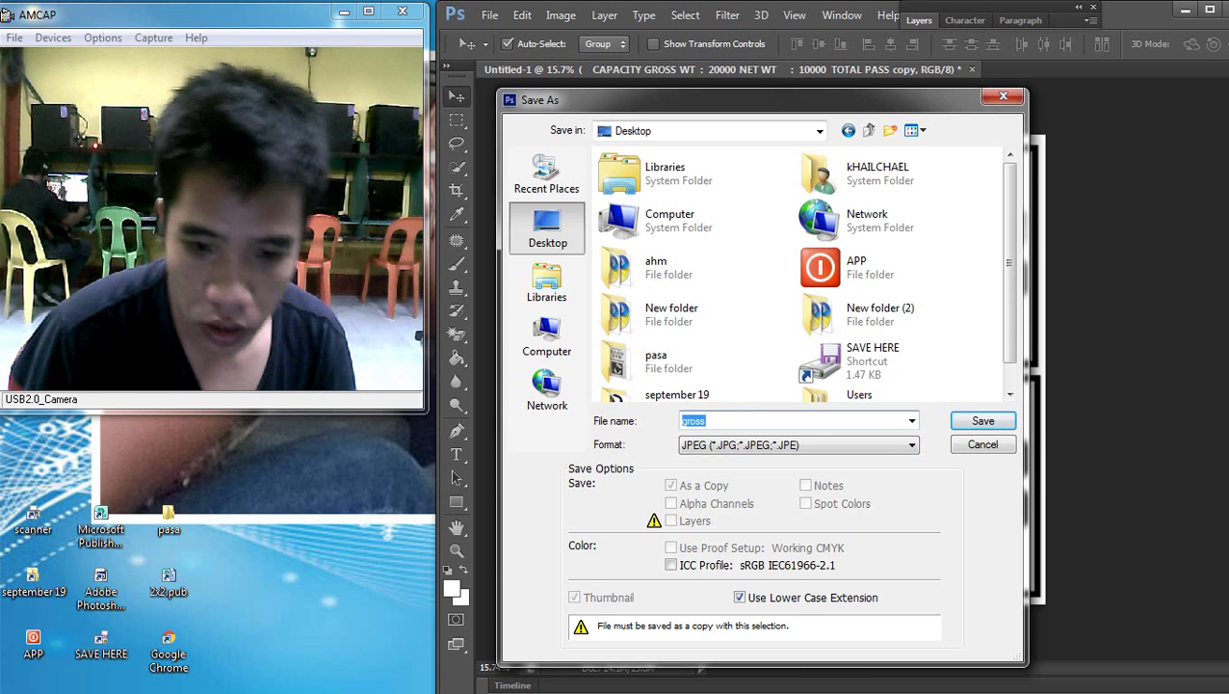
key("Return")
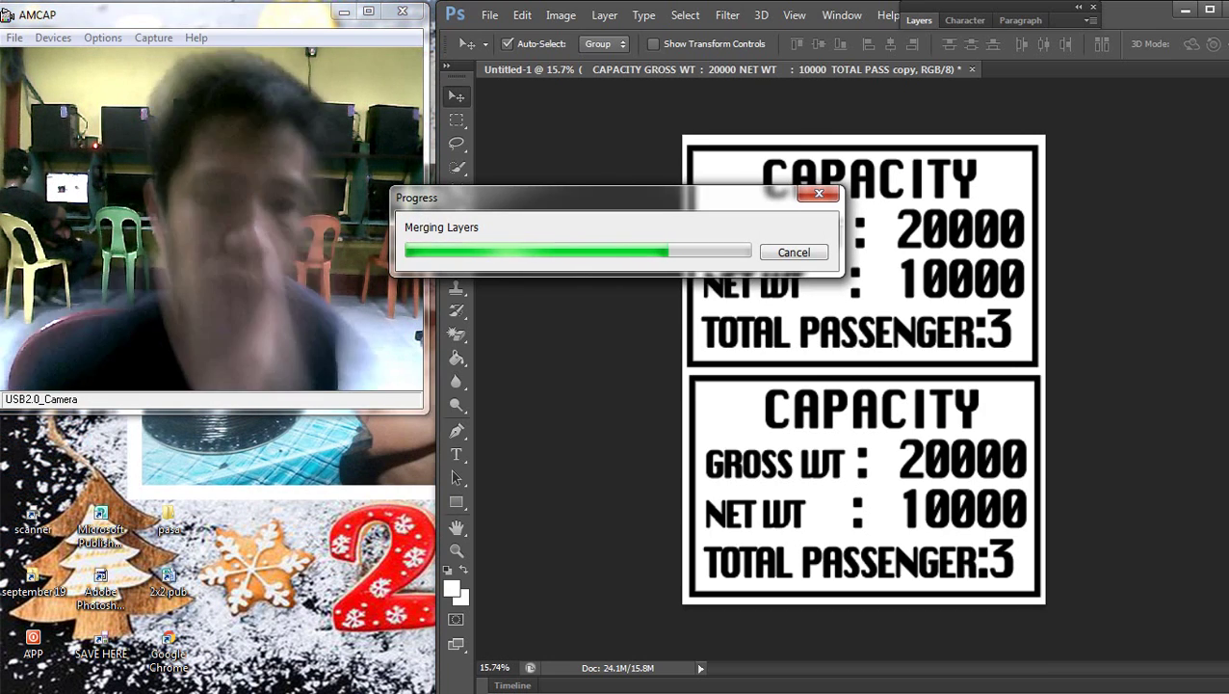
Finish the JPEG save, then clear the lower capacity panel and the upper panel's text so only the upper frame remains.
key("Return")
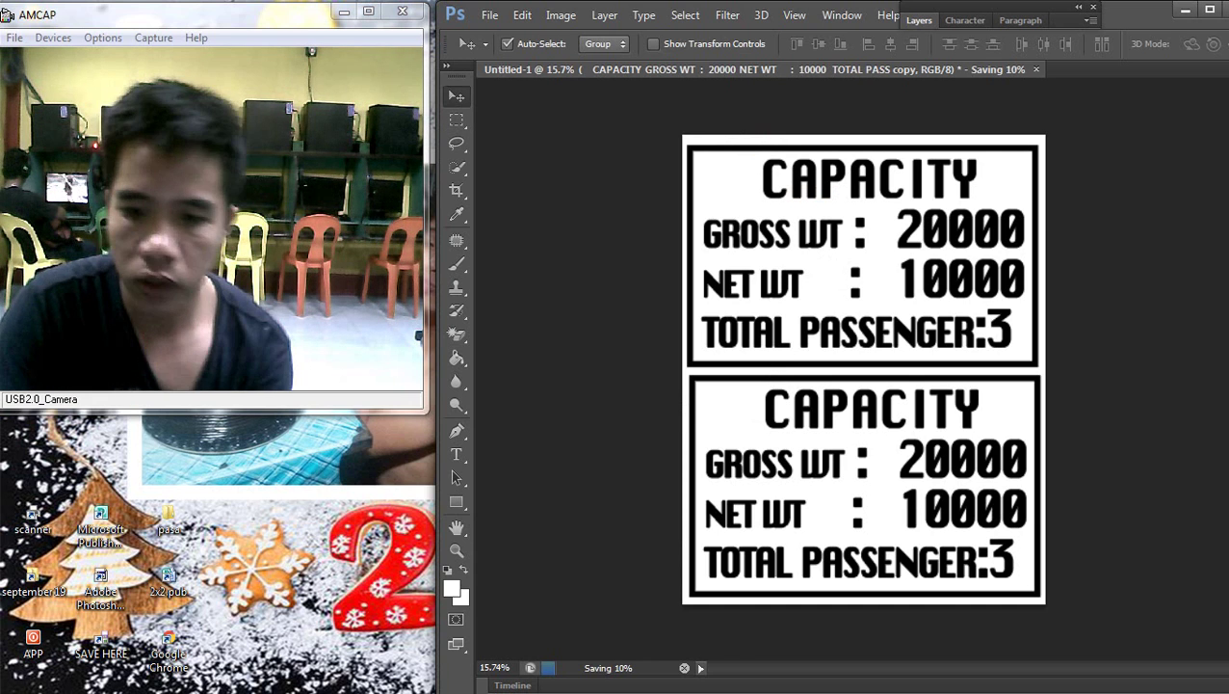
left_click_drag(1060, 607, 679, 371)
key("Delete")
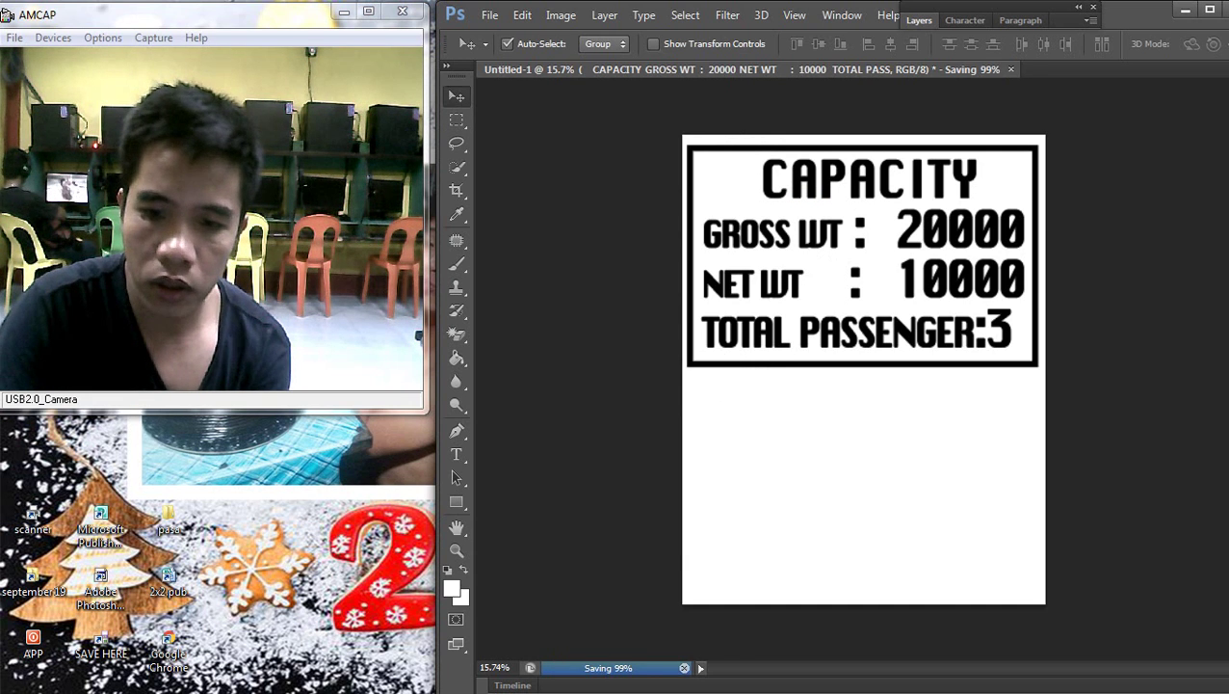
key("ctrl+alt+z")
key("ctrl+alt+z")
key("ctrl+alt+z")
key("ctrl+alt+z")
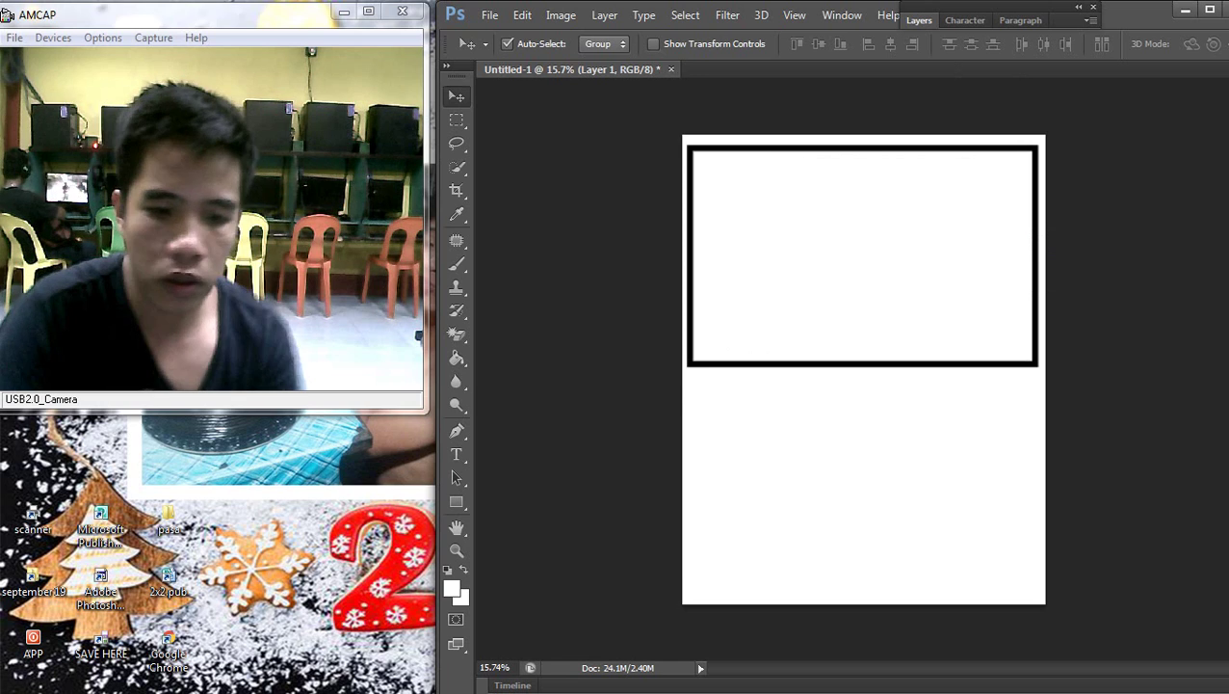
Select the frame layer and shorten it to roughly two-thirds of its height by raising its lower edge.
right_click(811, 310)
left_click(848, 323)
key("ctrl+t")
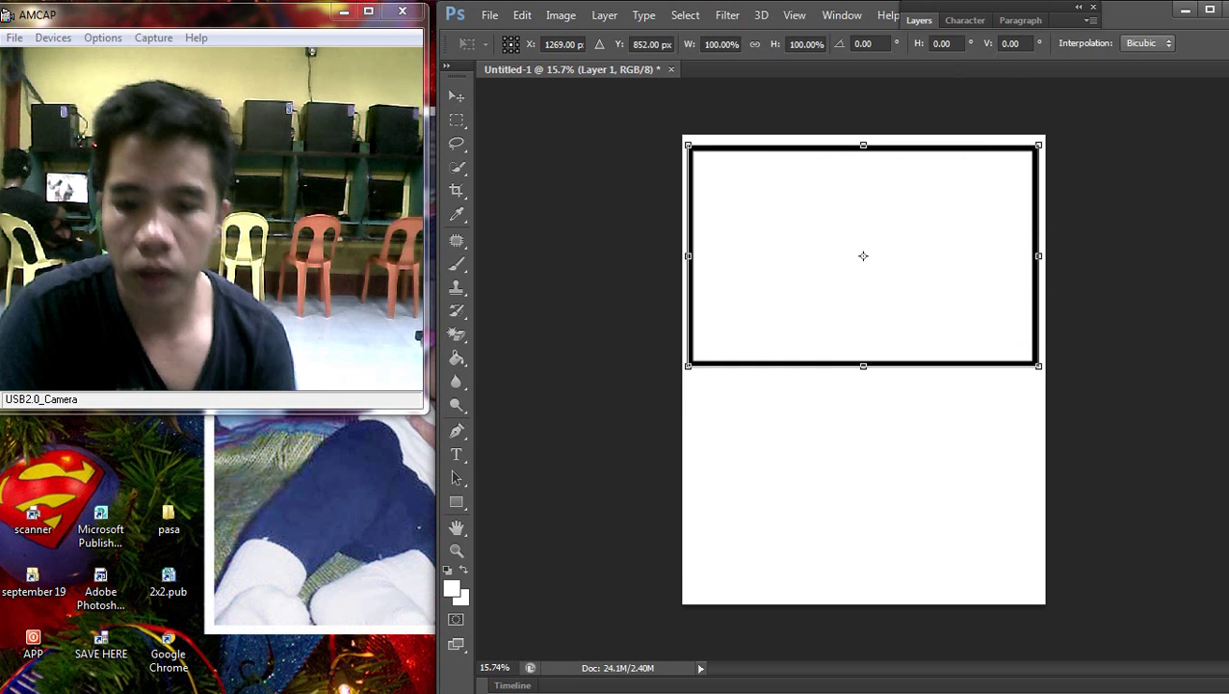
left_click_drag(863, 367, 863, 284)
key("Return")
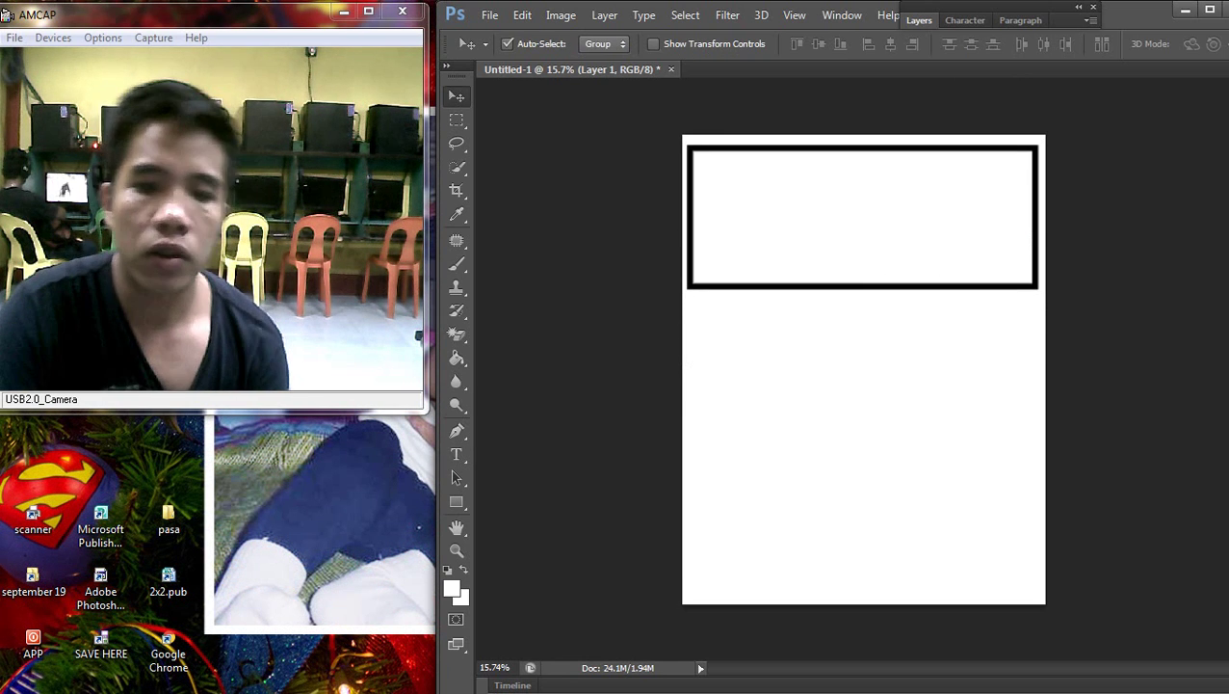
Add the text "nOT FOR hIRED", scale it up to about 535%, and centre it on the page below the frame.
key("t")
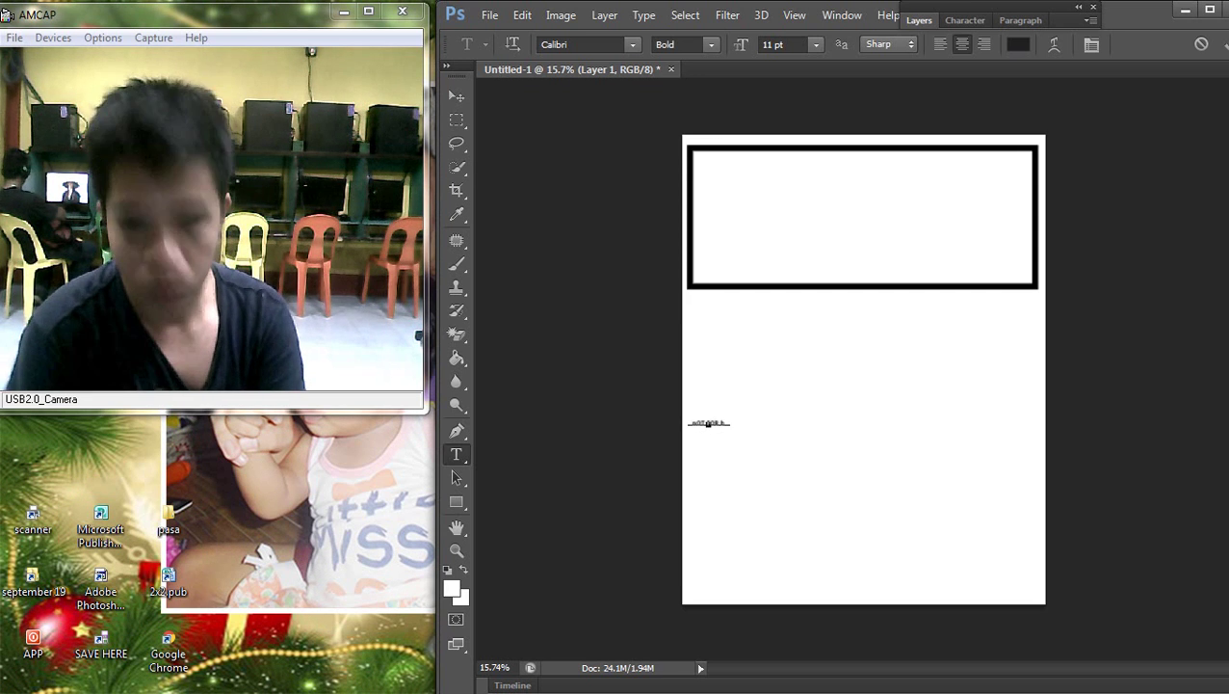
key("ctrl+Return")
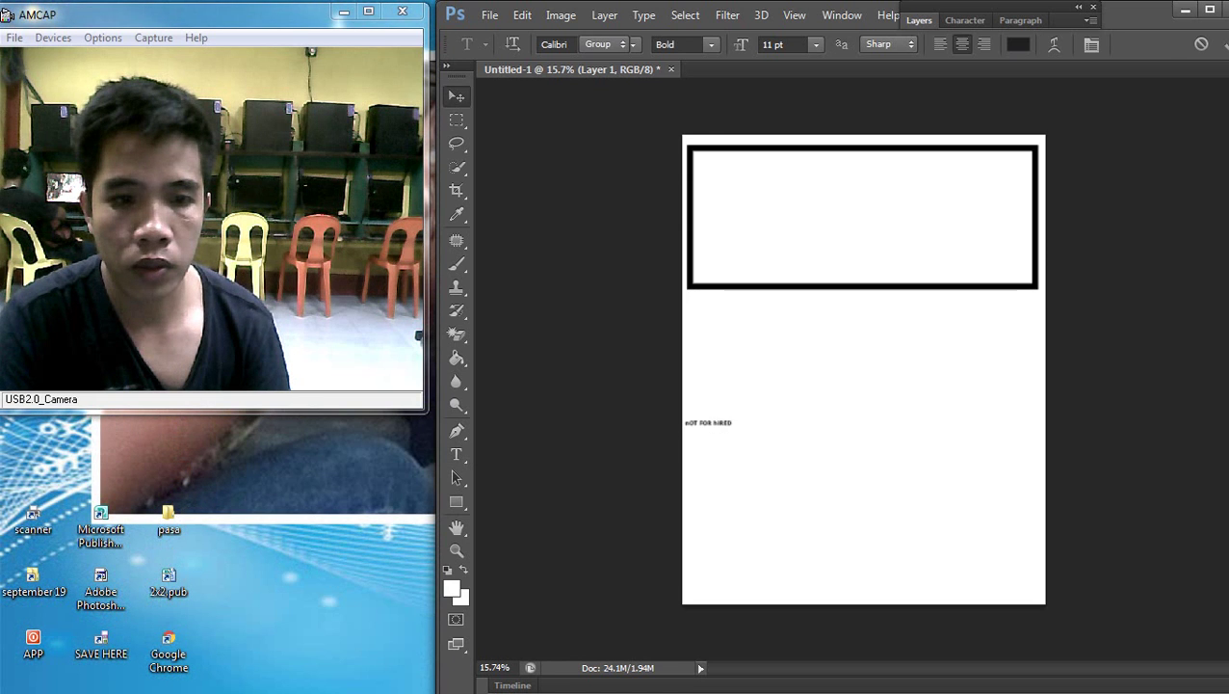
key("ctrl+t")
left_click_drag(734, 417, 933, 391)
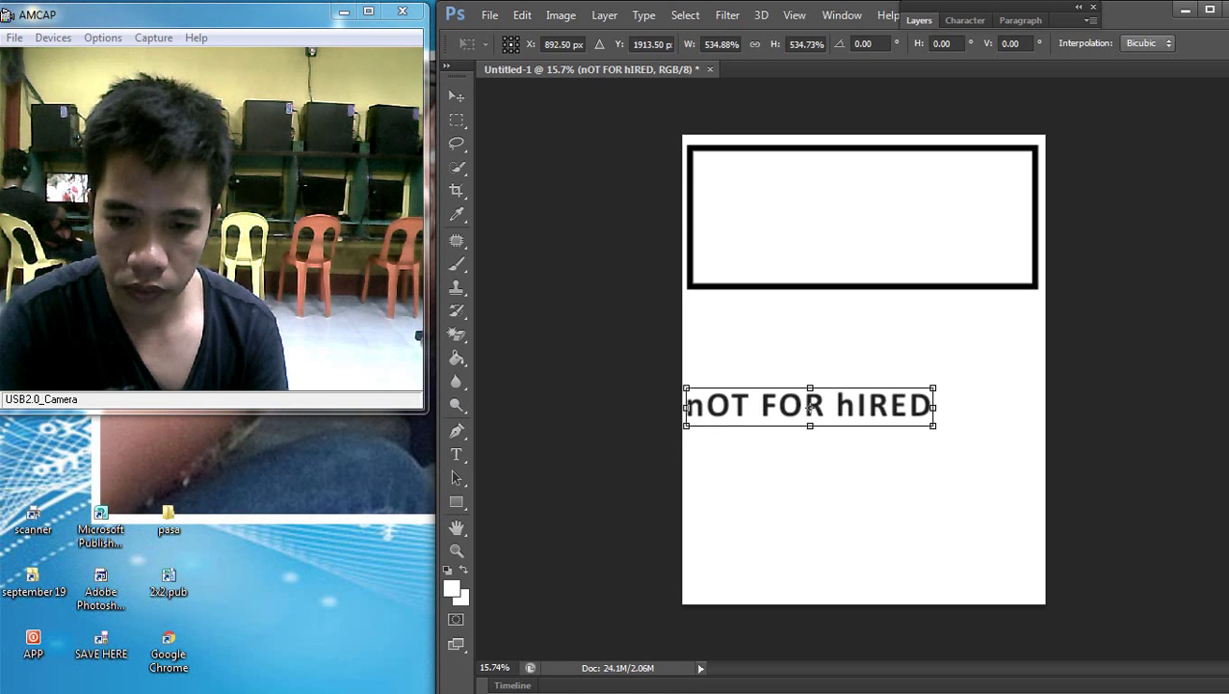
left_click_drag(806, 410, 860, 393)
key("Return")
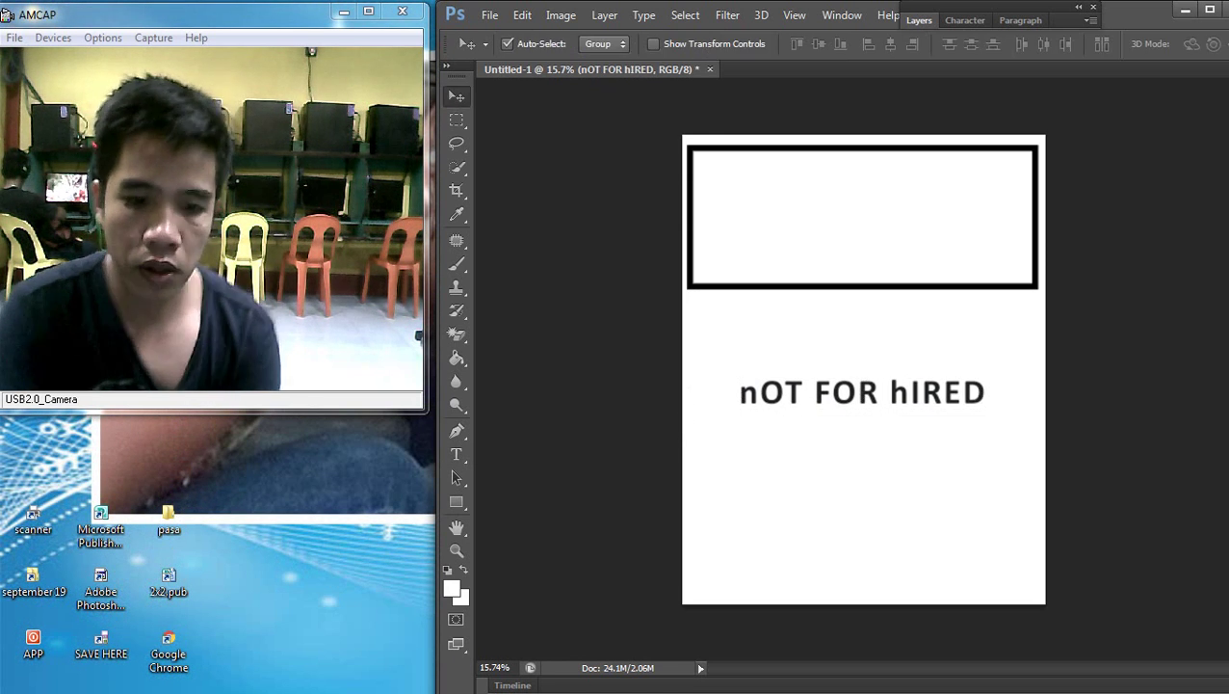
Replace the wording of the text layer with "Not for Hired".
key("t")
left_click(809, 392)
key("ctrl+a")
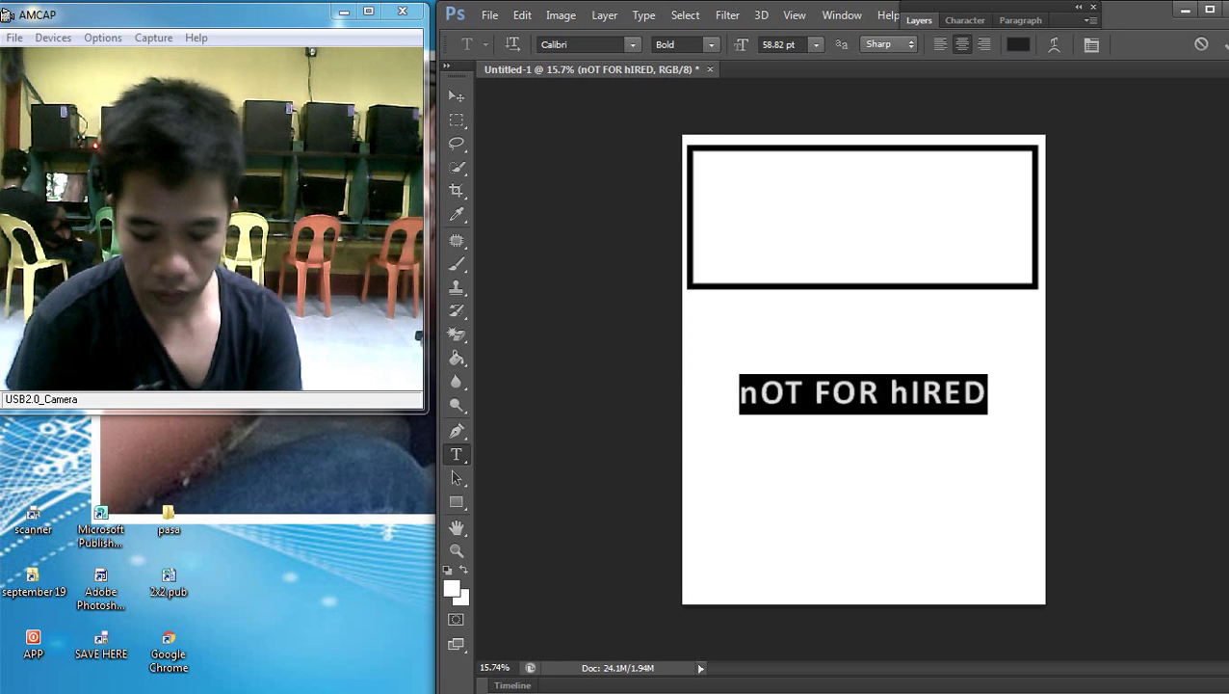
type("Not")
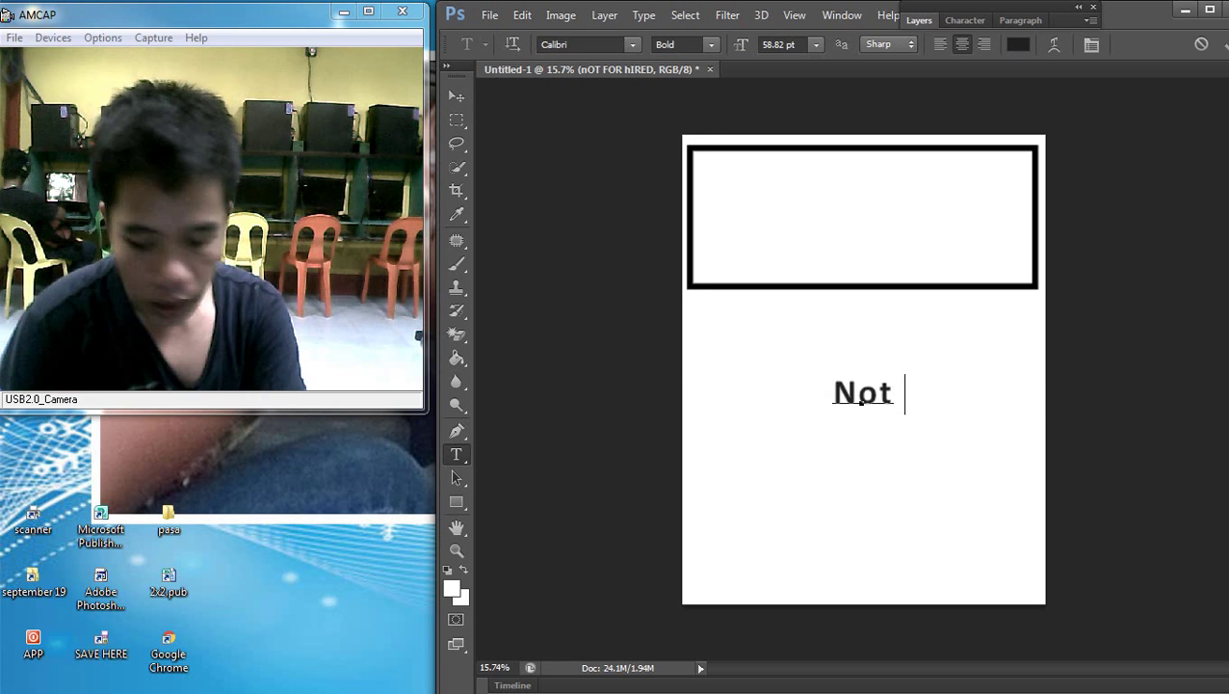
type(" for Hired")
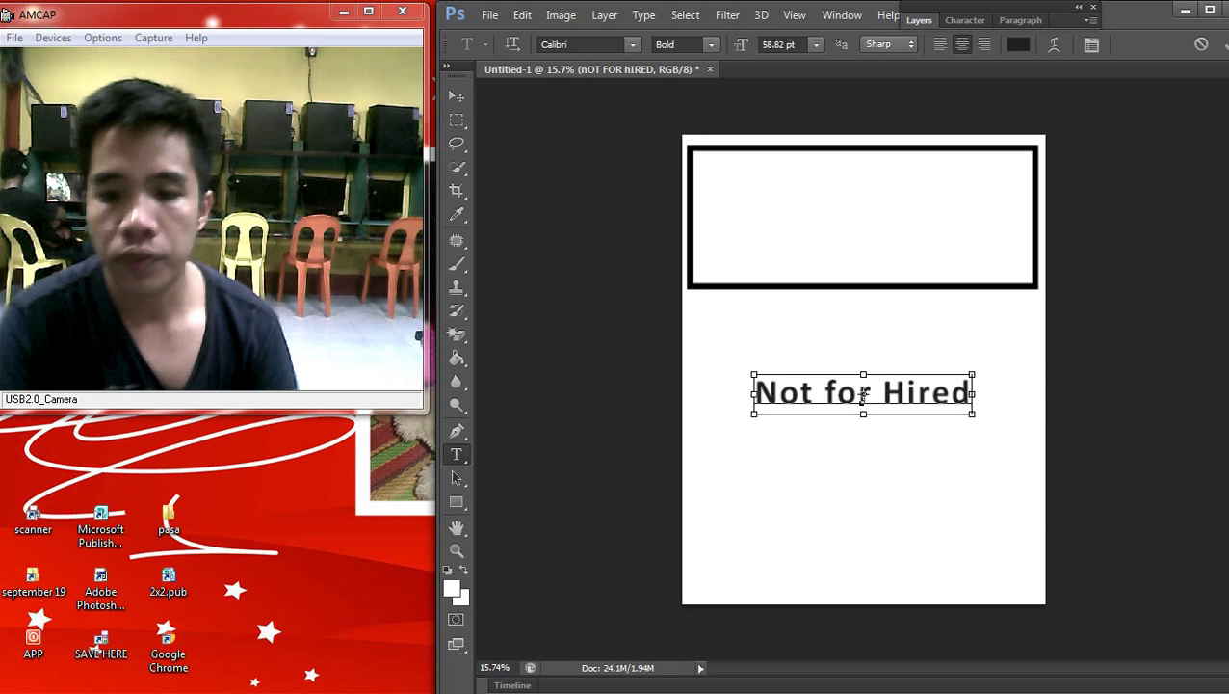
Set the tracking of the whole "Not for Hired" text to -20.
key("ctrl+a")
key("ctrl+t")
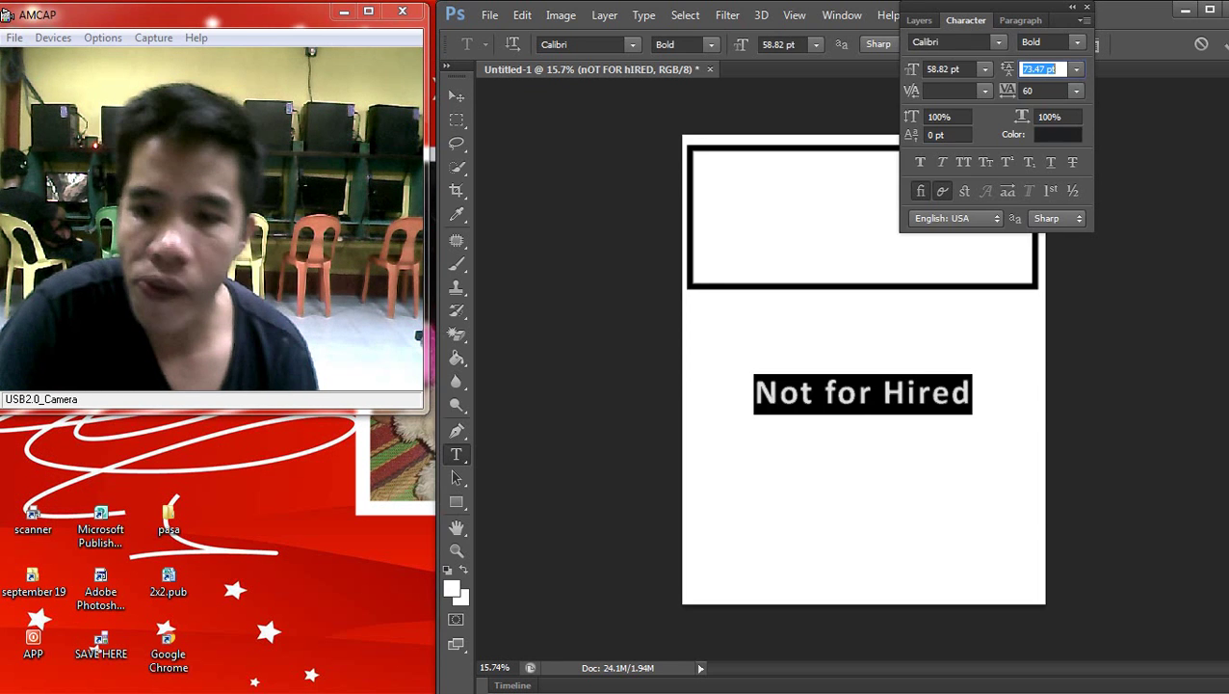
key("Tab")
key("shift+Down")
key("shift+Down")
key("shift+Down")
key("shift+Down")
key("shift+Down")
key("shift+Down")
key("shift+Down")
key("shift+Down")
key("shift+Down")
key("shift+Down")
key("shift+Down")
key("shift+Down")
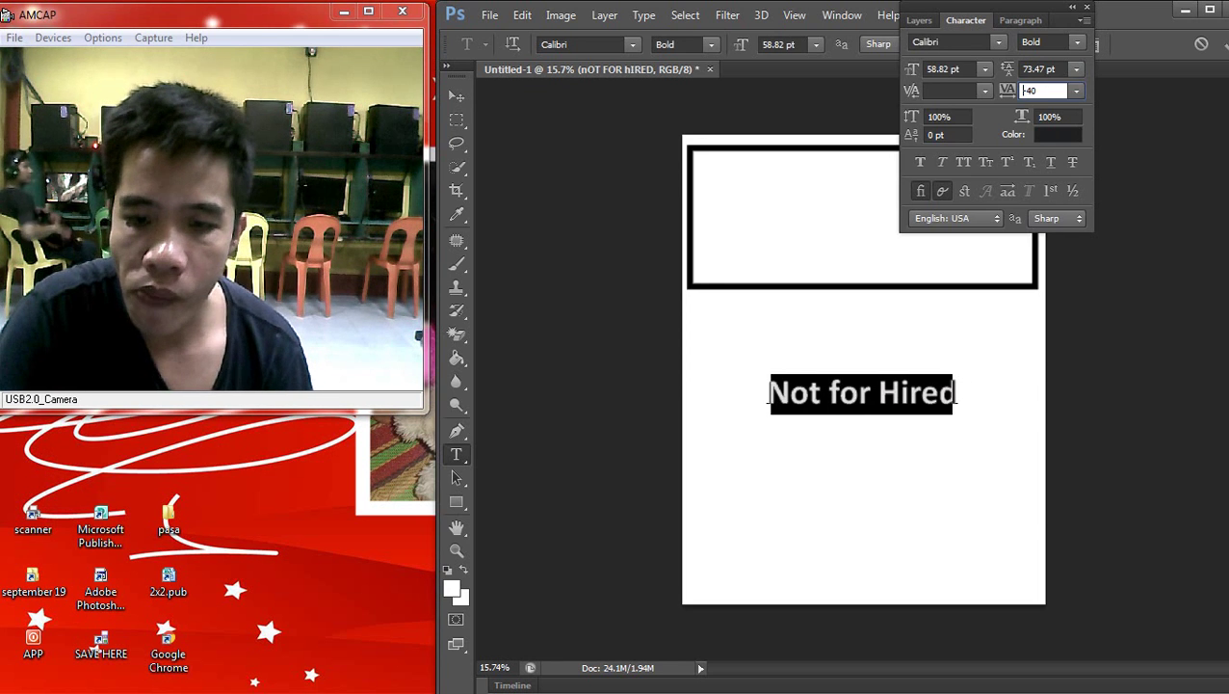
key("shift+Up")
key("shift+Up")
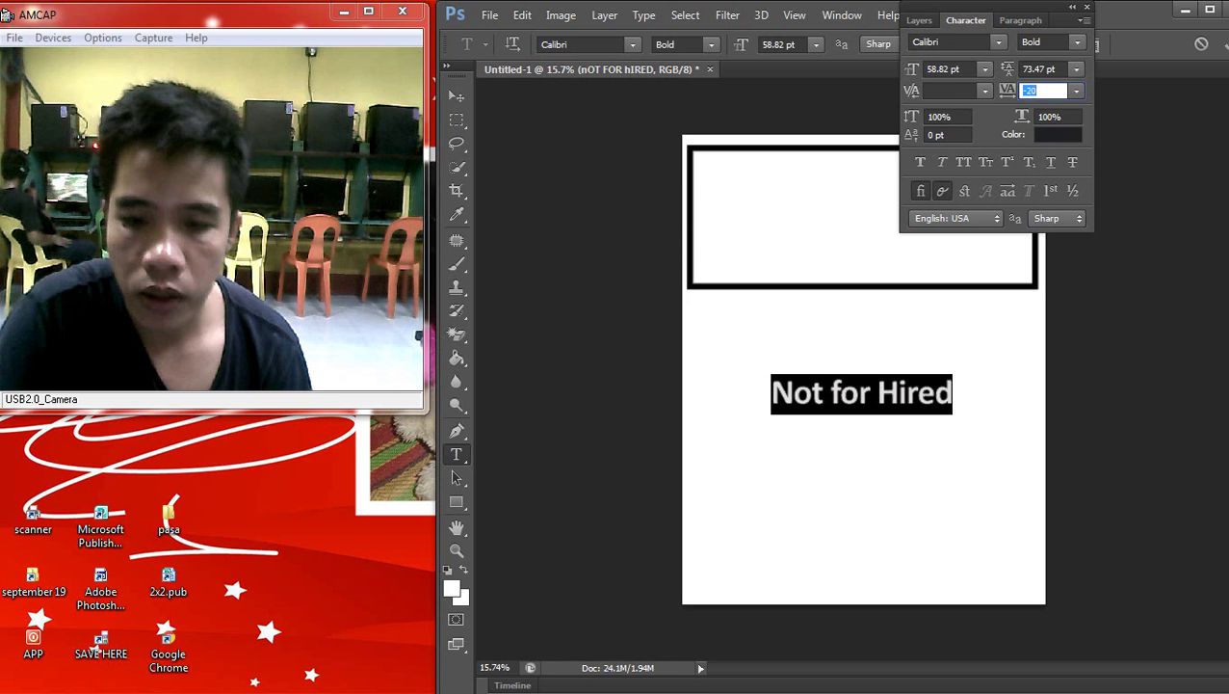
key("Return")
Delete the last letter so the text reads "Not for Hire".
key("Right")
key("shift+Left")
key("BackSpace")
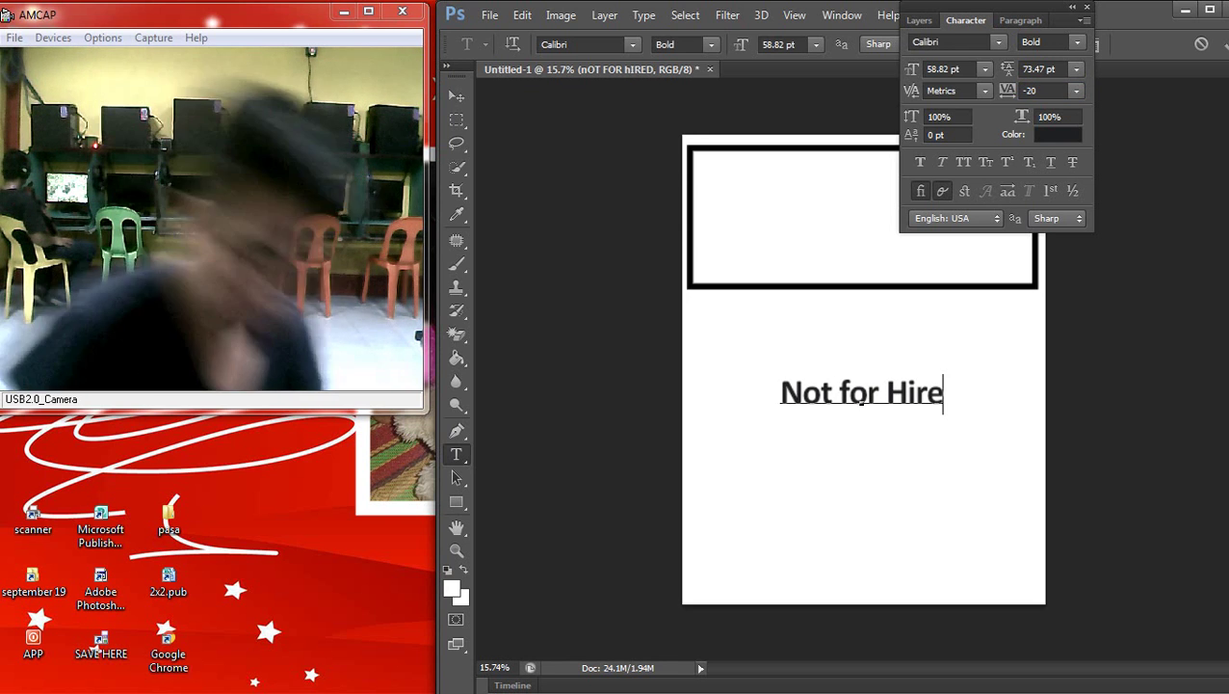
key("F8")
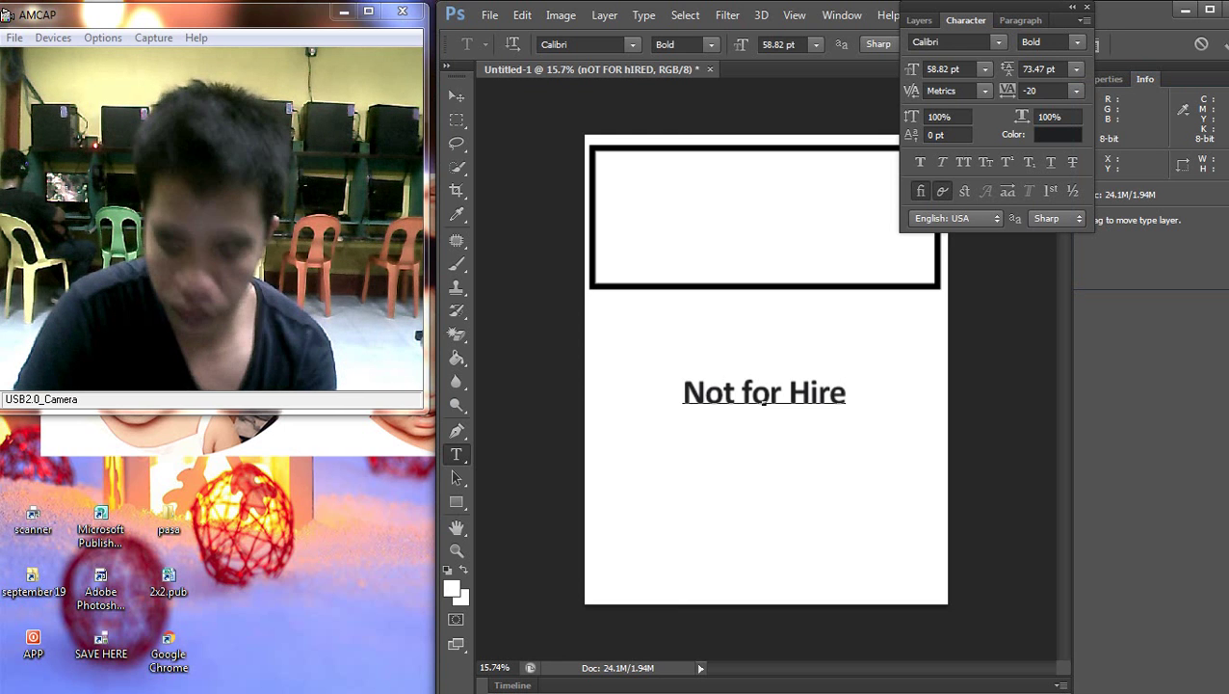
left_click(1191, 591)
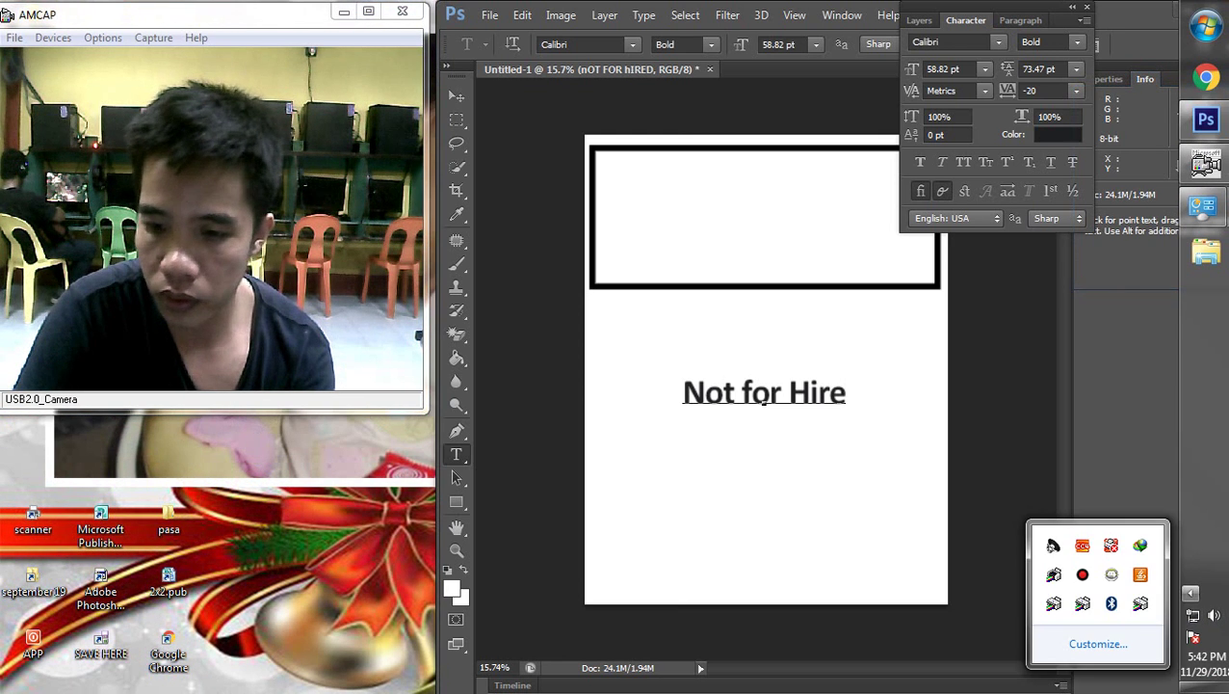
left_click(763, 400)
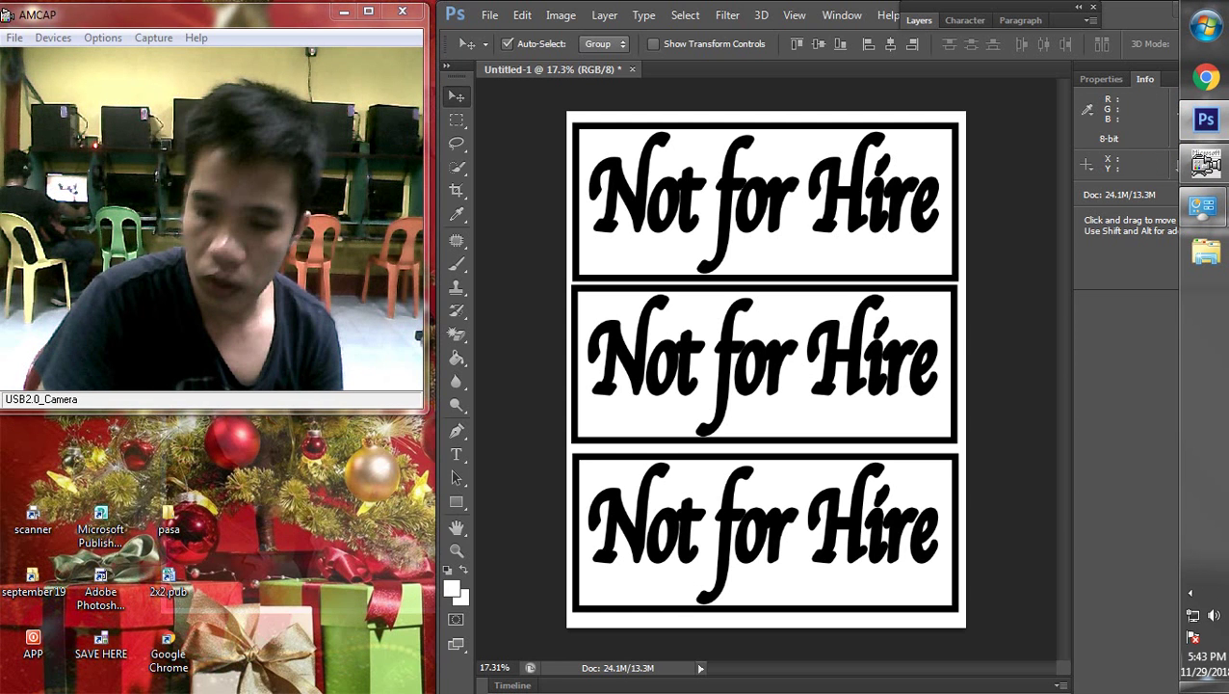
left_click(1191, 593)
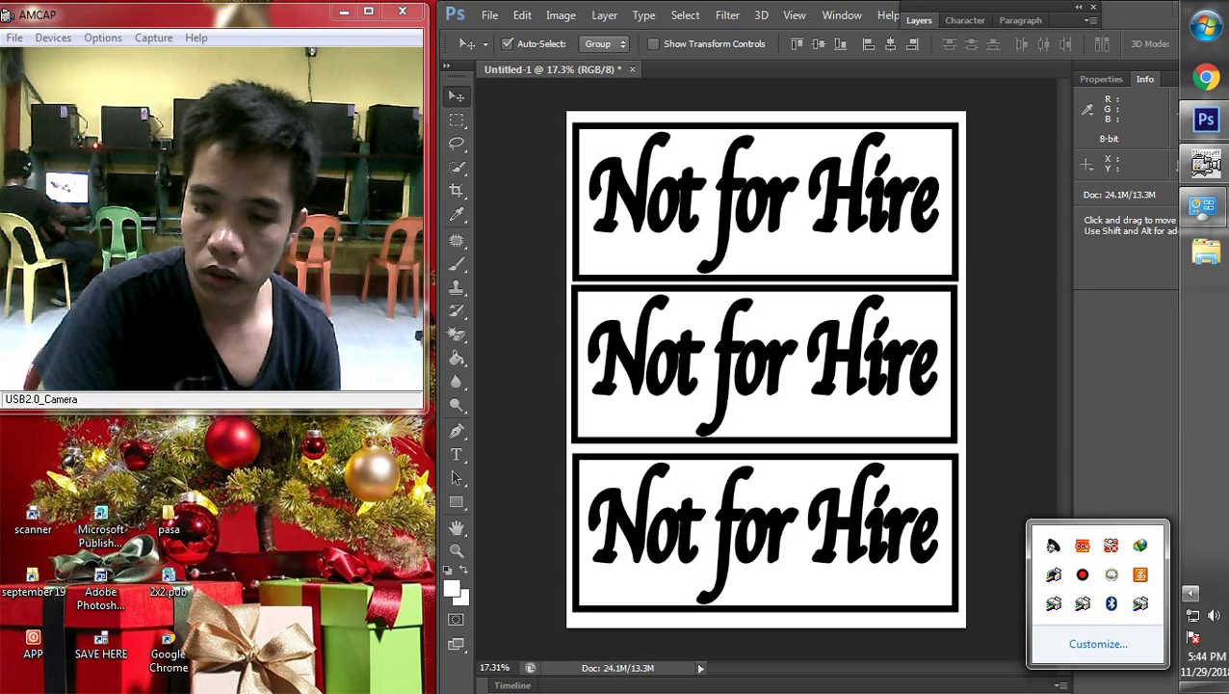
left_click(826, 499)
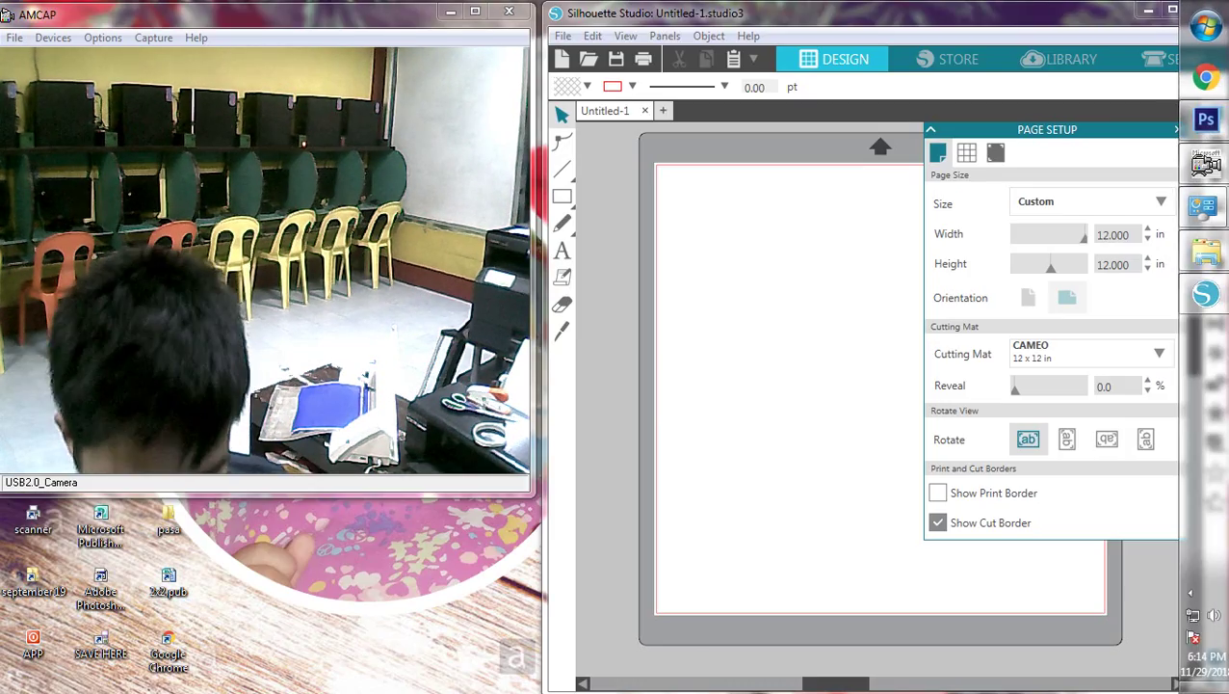
left_click(1192, 592)
left_click(1192, 593)
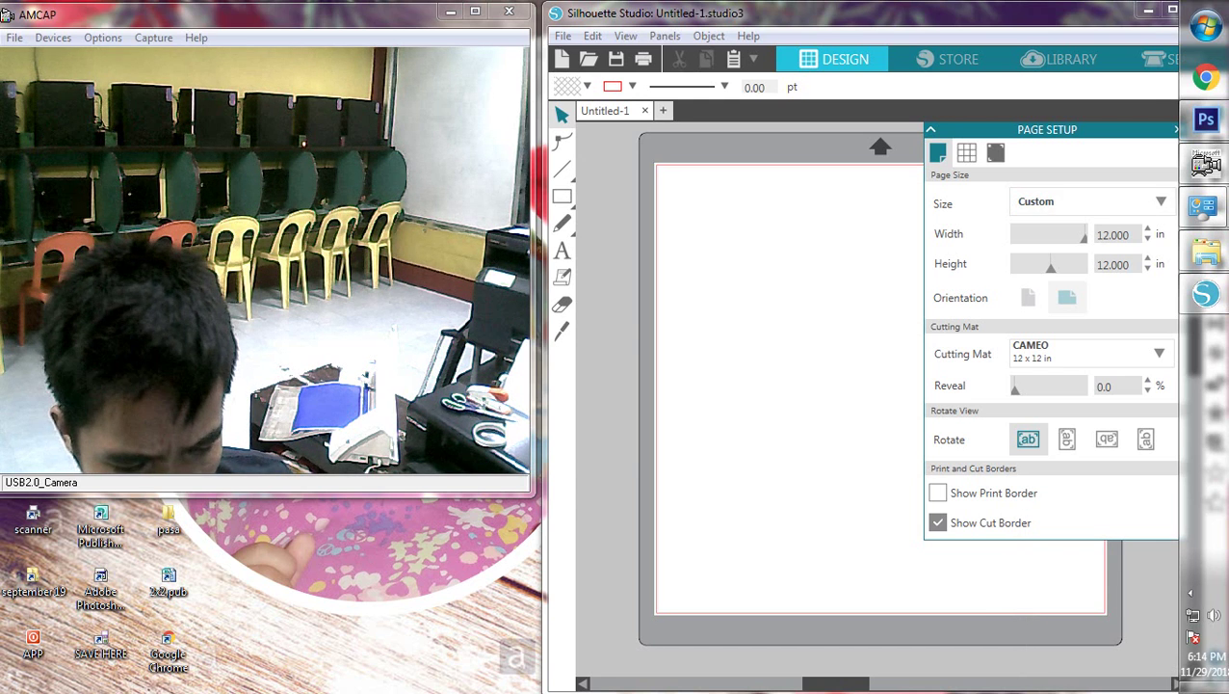
Set the width of the custom Silhouette Studio page to 11 inches.
left_click(1113, 234)
type("11")
key("Tab")
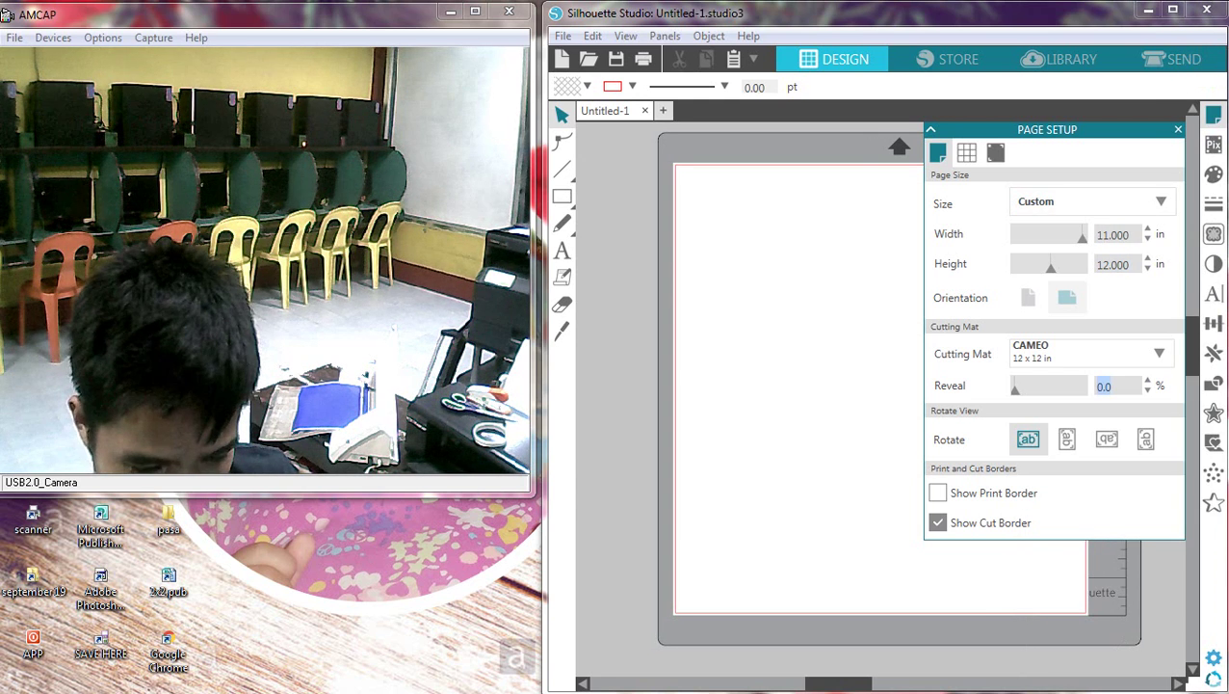
key("Tab")
left_click(1112, 264)
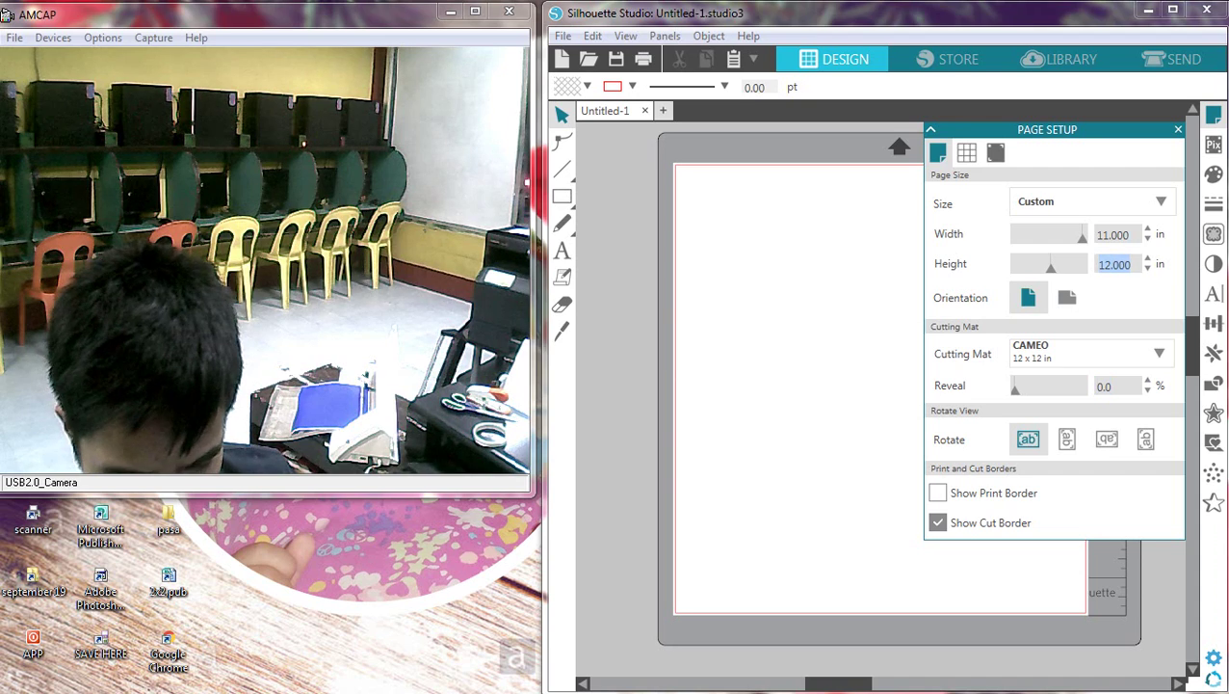
type("850")
key("Return")
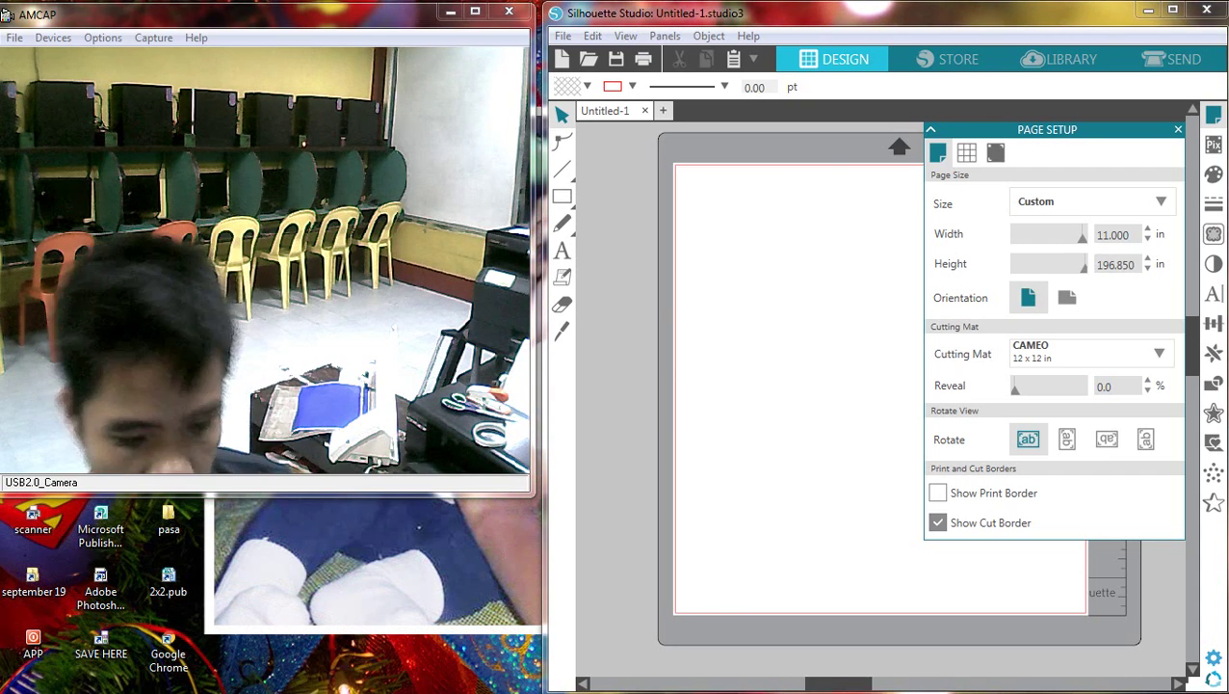
Set the page height to 8.5 inches.
double_click(1117, 264)
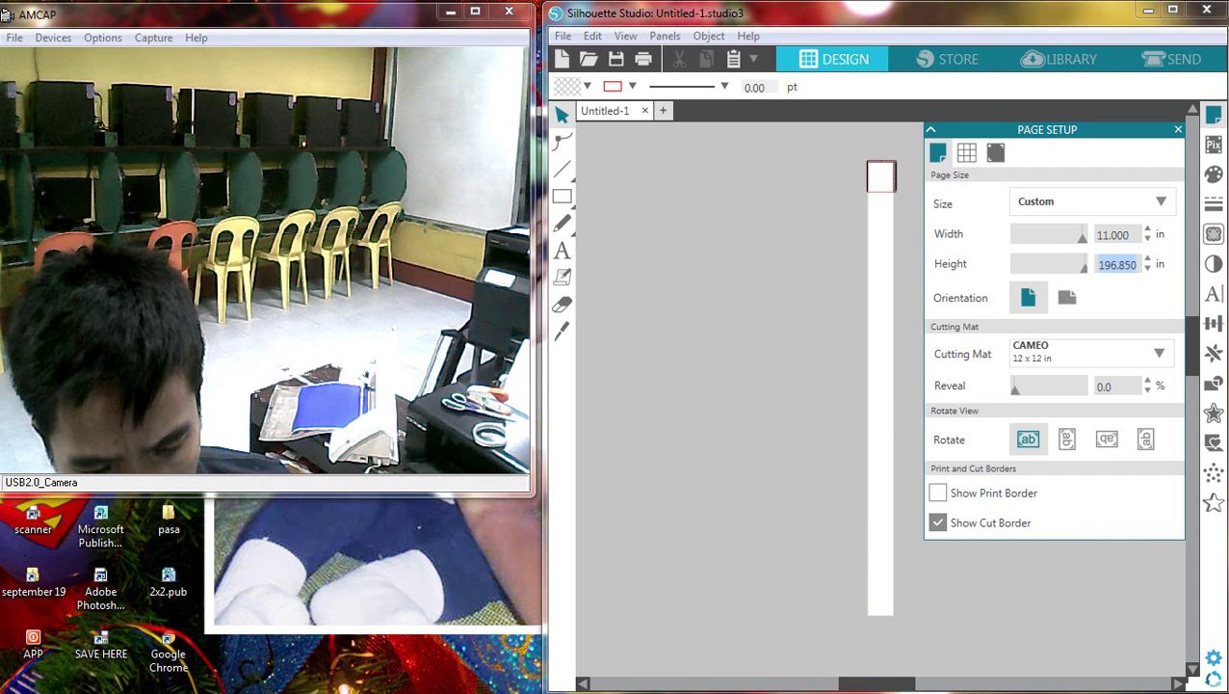
type("8")
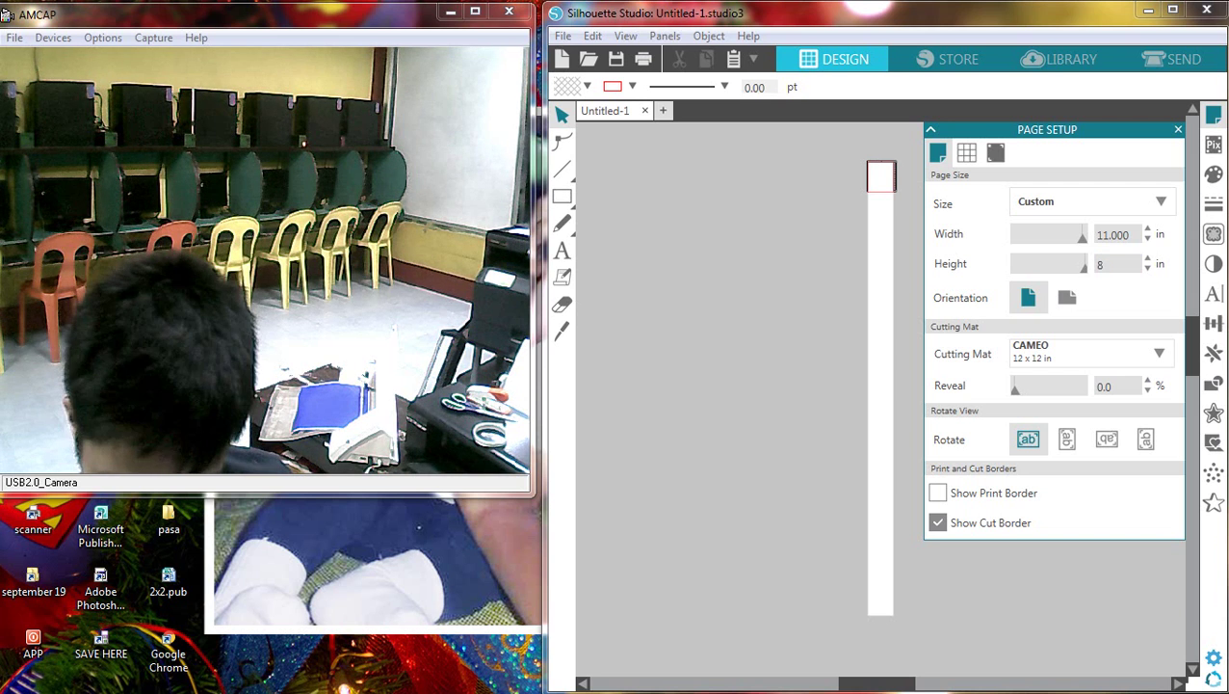
type(".5")
key("Return")
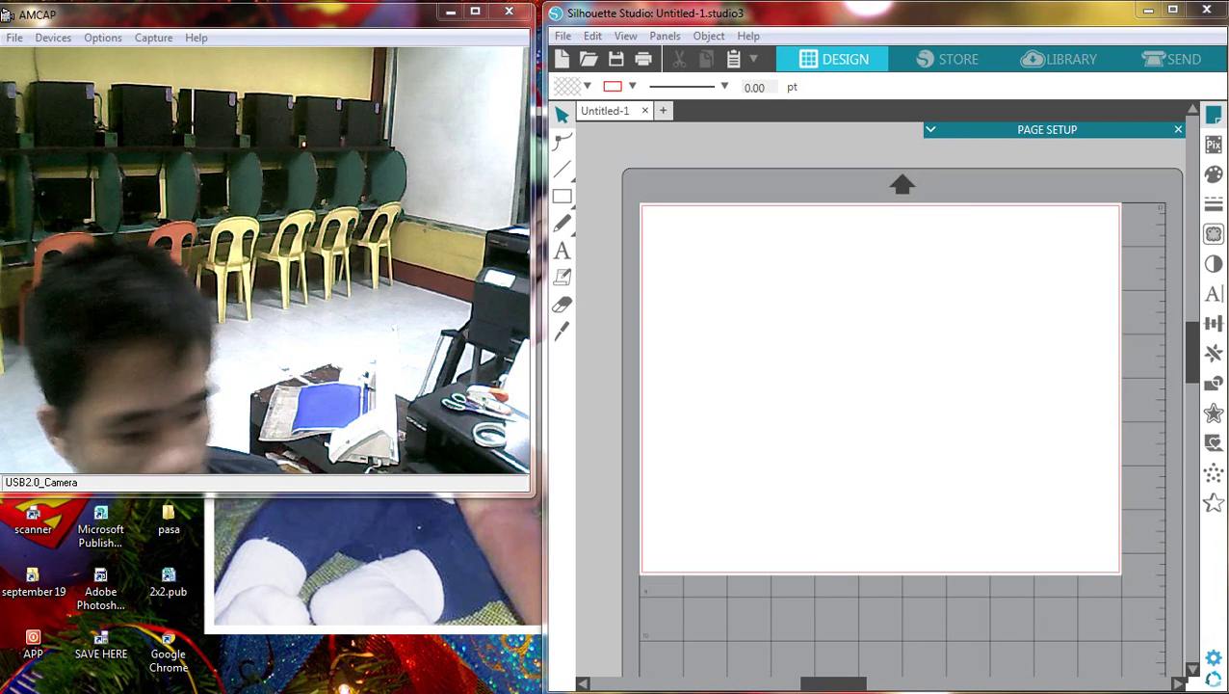
Browse to the Desktop folder in the file explorer and open gross.jpg with Microsoft Office 2010.
key("super+e")
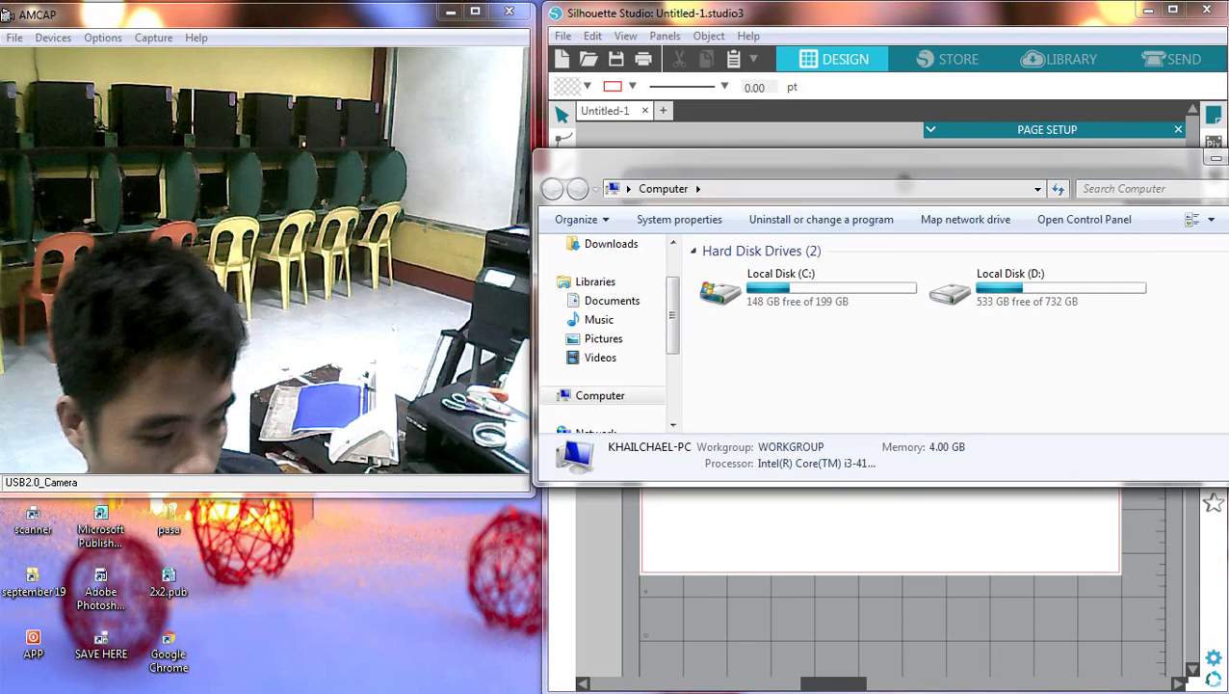
scroll(607, 308, "up", 1)
left_click(604, 271)
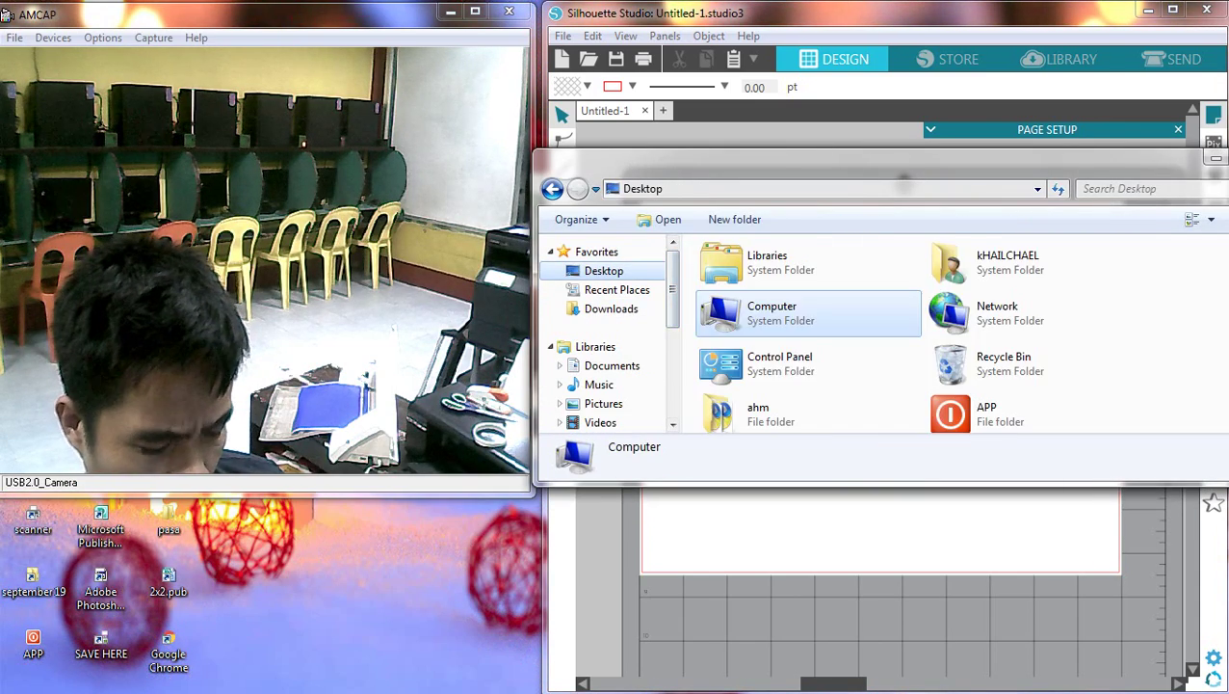
scroll(1038, 363, "down", 3)
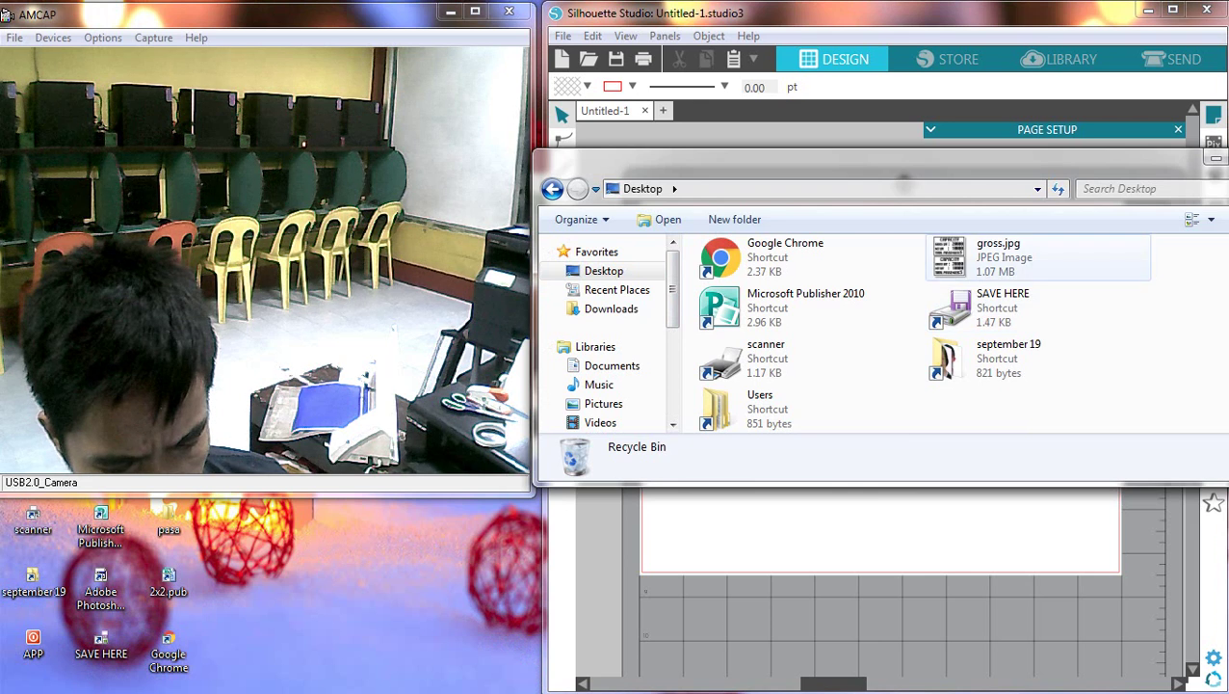
right_click(999, 256)
mouse_move(958, 386)
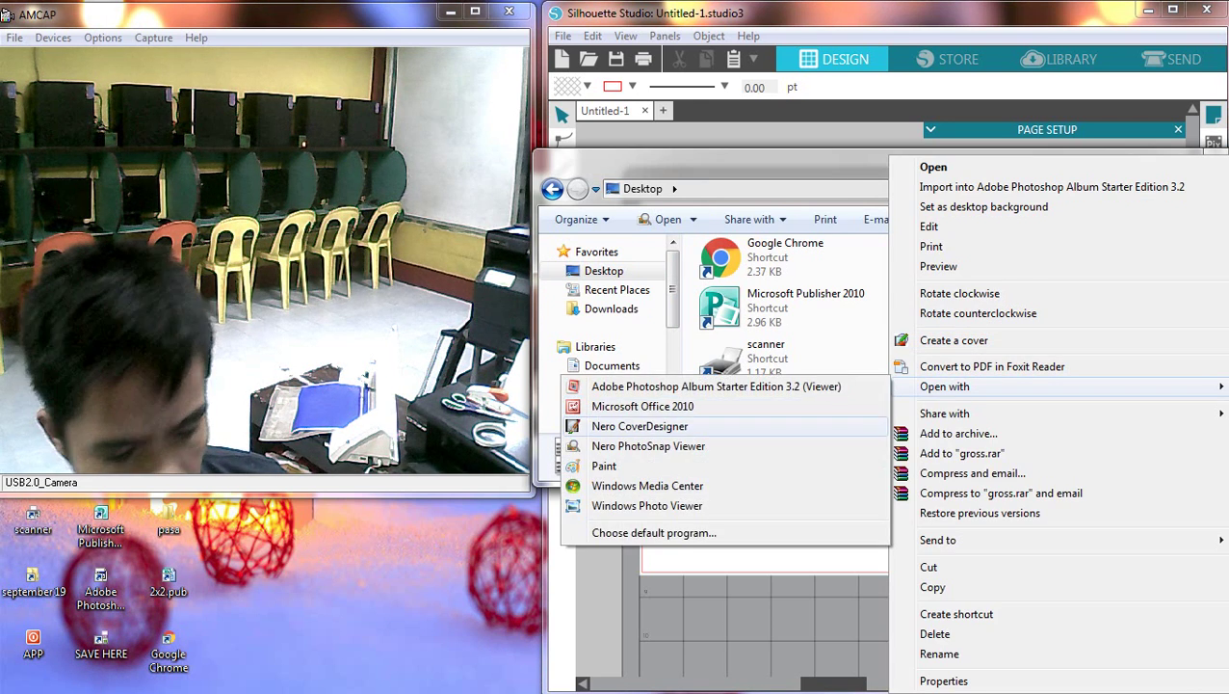
left_click(642, 406)
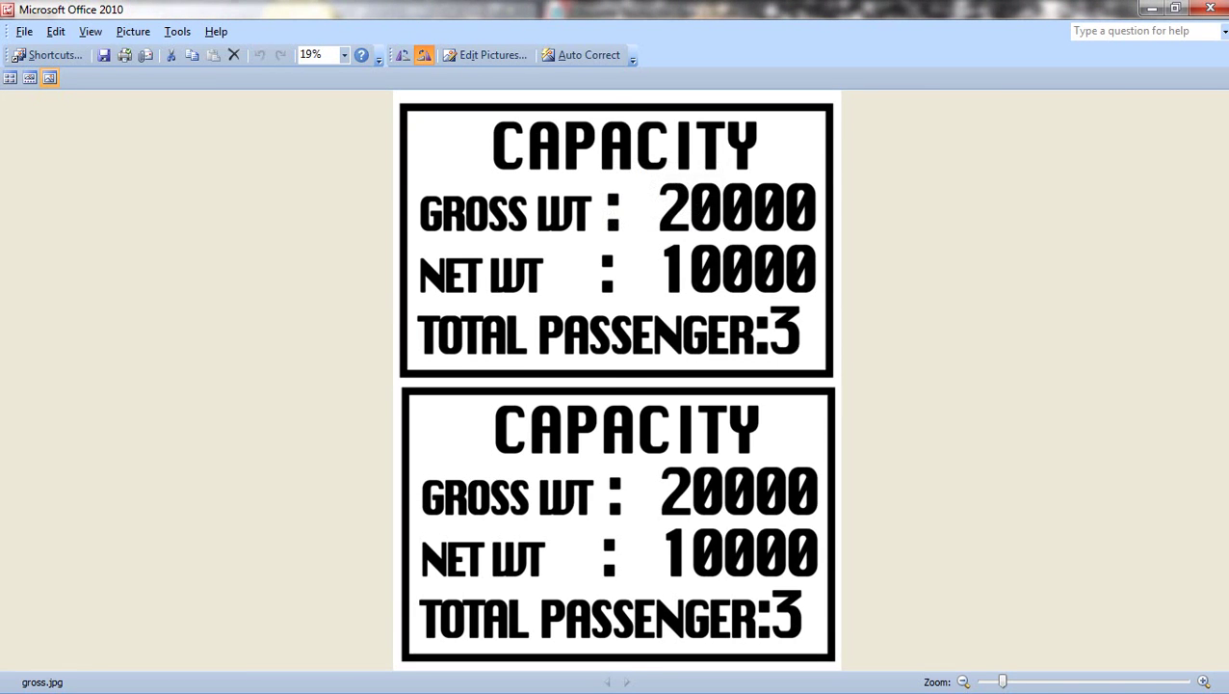
Rotate gross.jpg to landscape orientation and close the picture viewer, saving the change.
left_click(423, 54)
left_click(423, 55)
key("alt+F4")
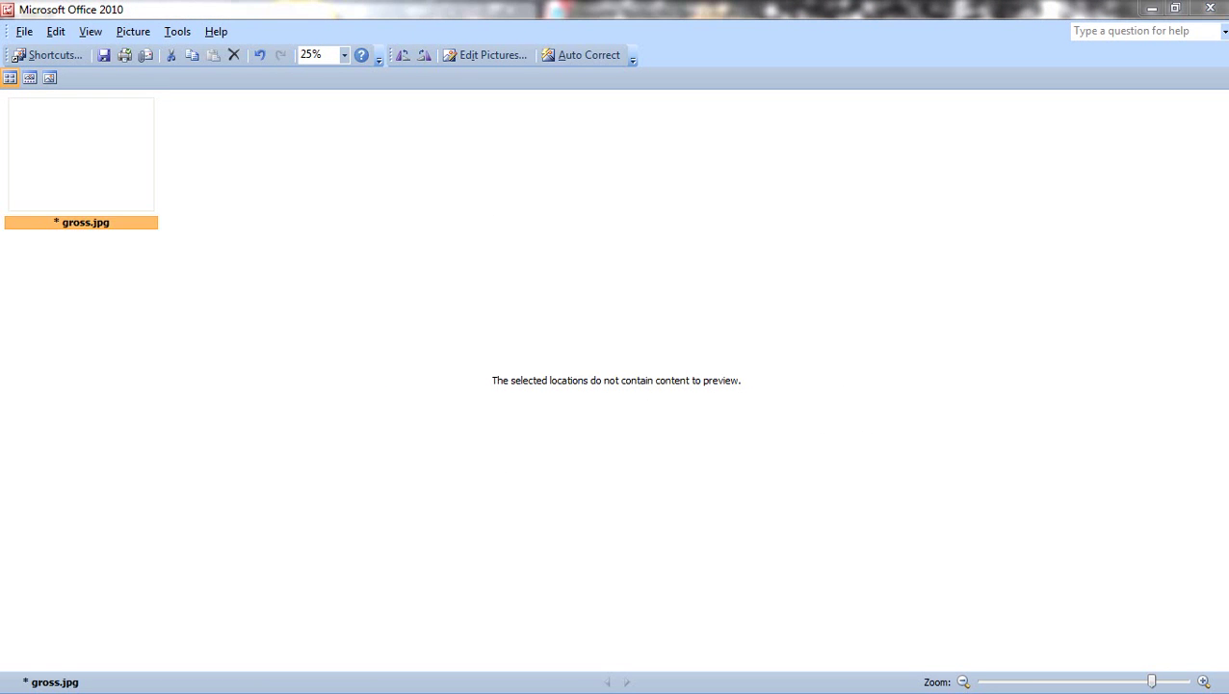
key("Return")
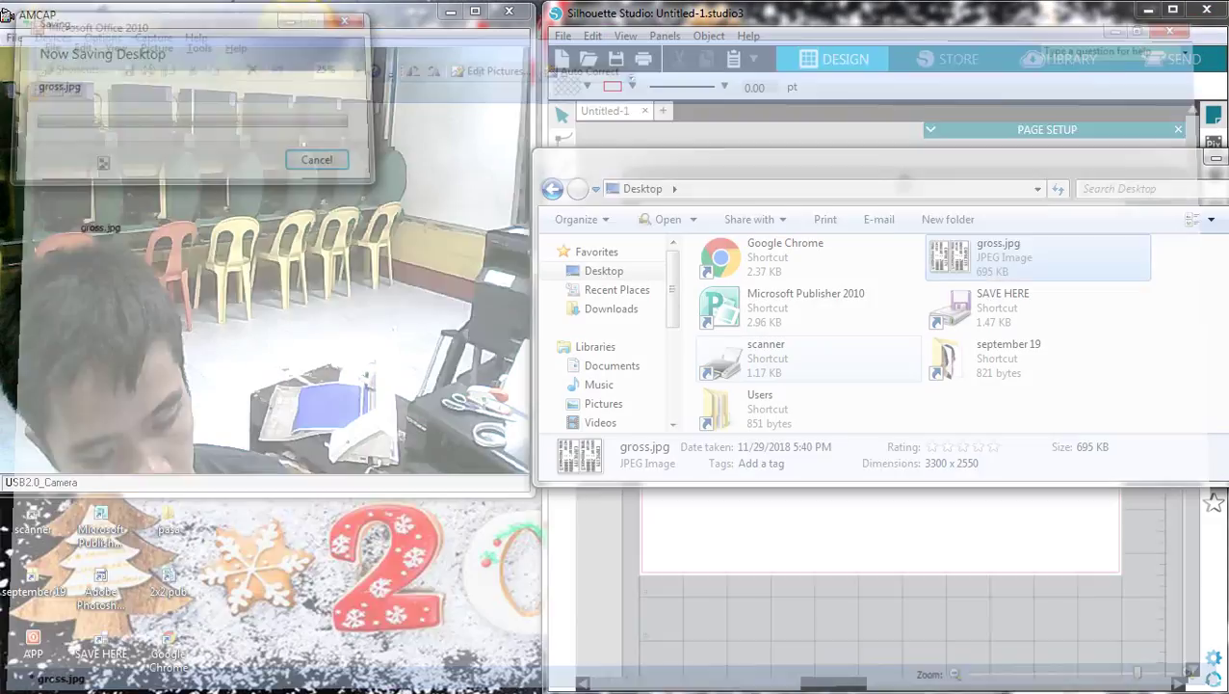
Place gross.jpg on the Silhouette Studio page and trace both capacity signs, including the whole image in the trace area.
left_click_drag(998, 256, 755, 502)
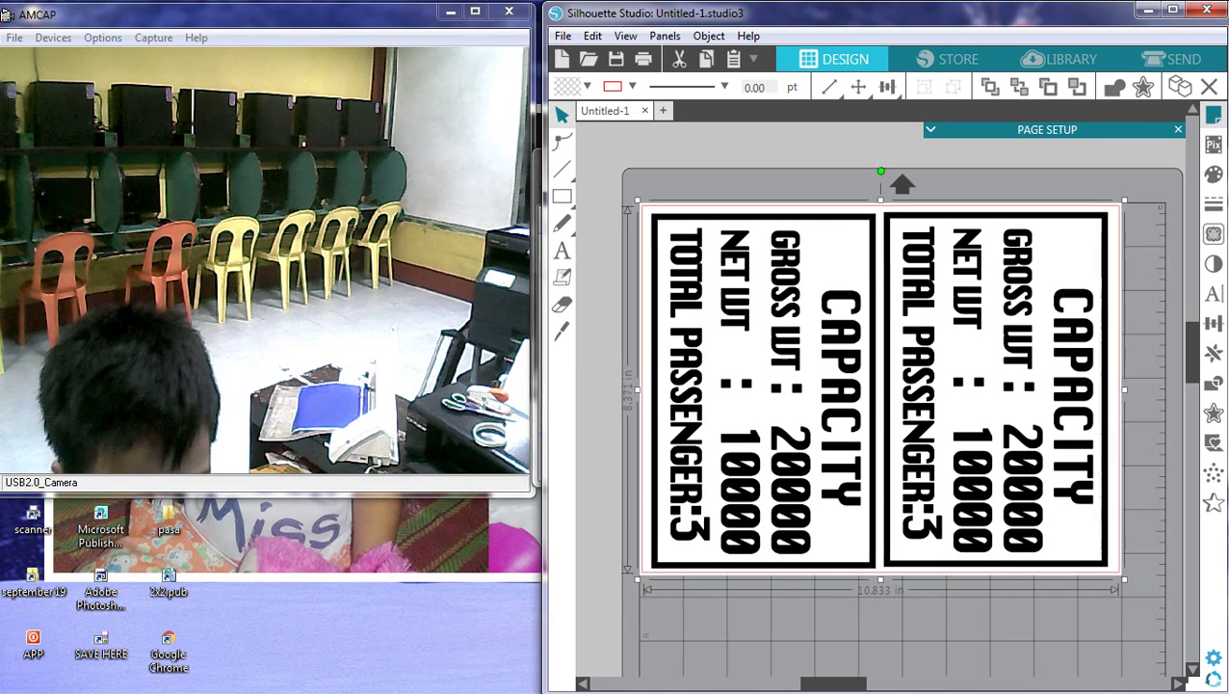
key("Escape")
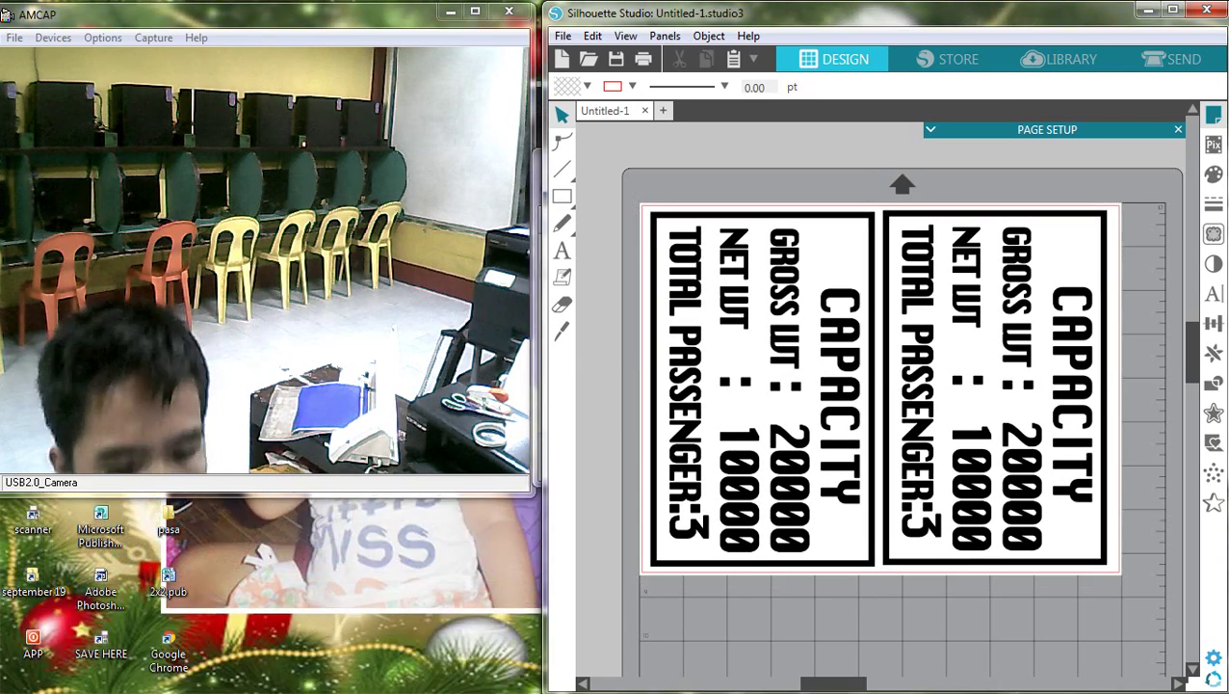
left_click(1214, 235)
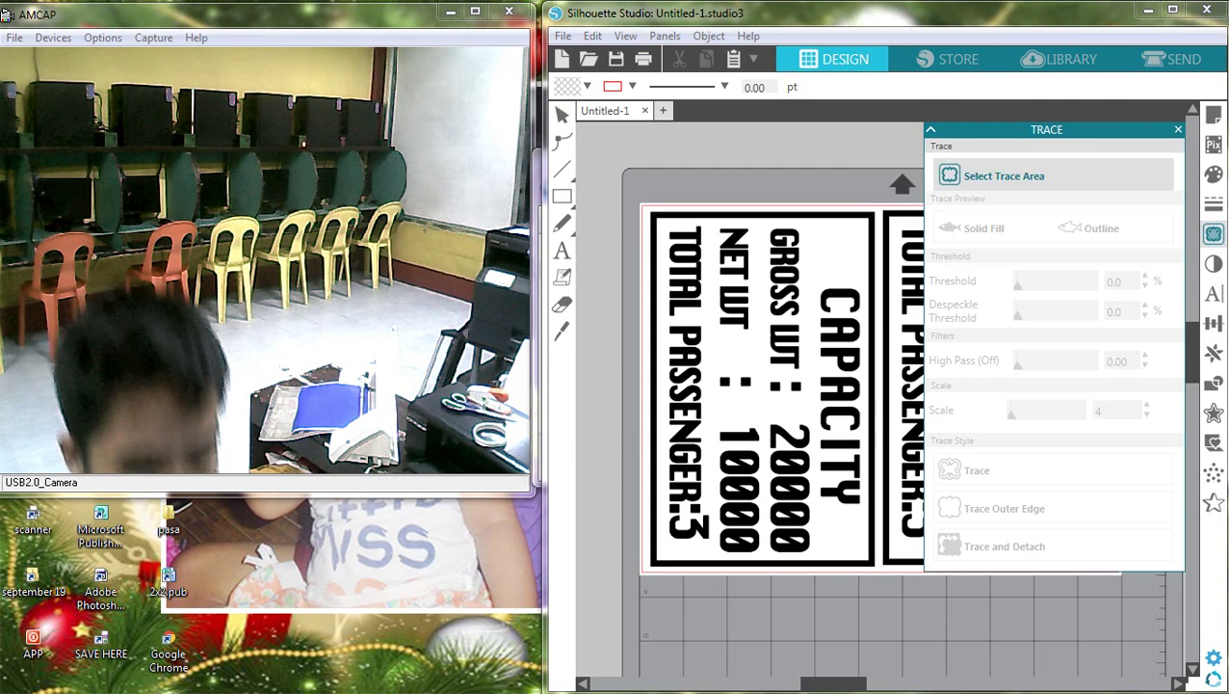
left_click(1004, 176)
left_click_drag(631, 171, 1182, 638)
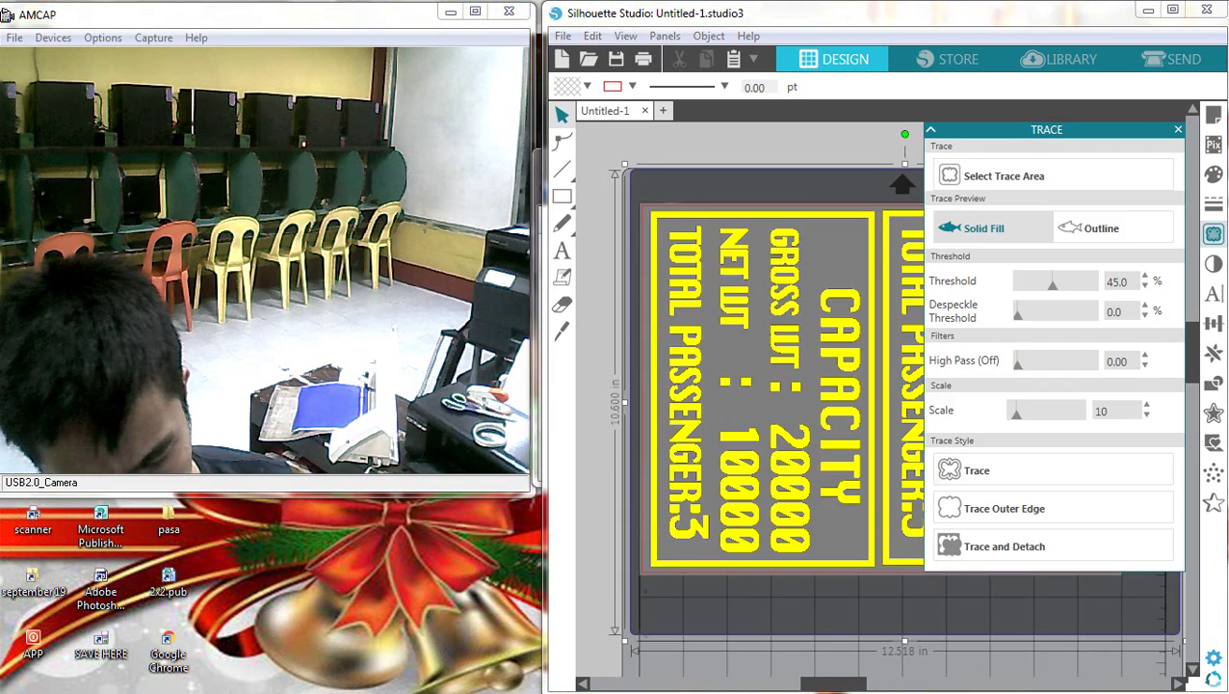
left_click(977, 470)
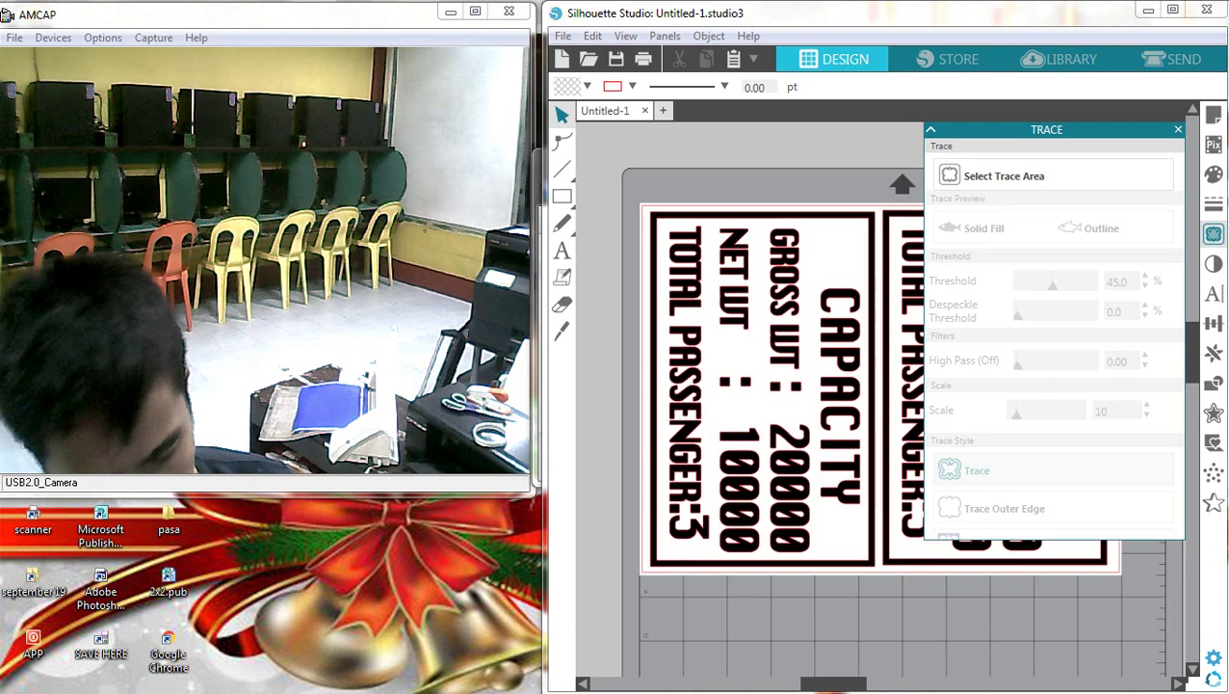
Move the original capacity sign image off its traced outlines and cut it from the page.
left_click_drag(977, 470, 1170, 507)
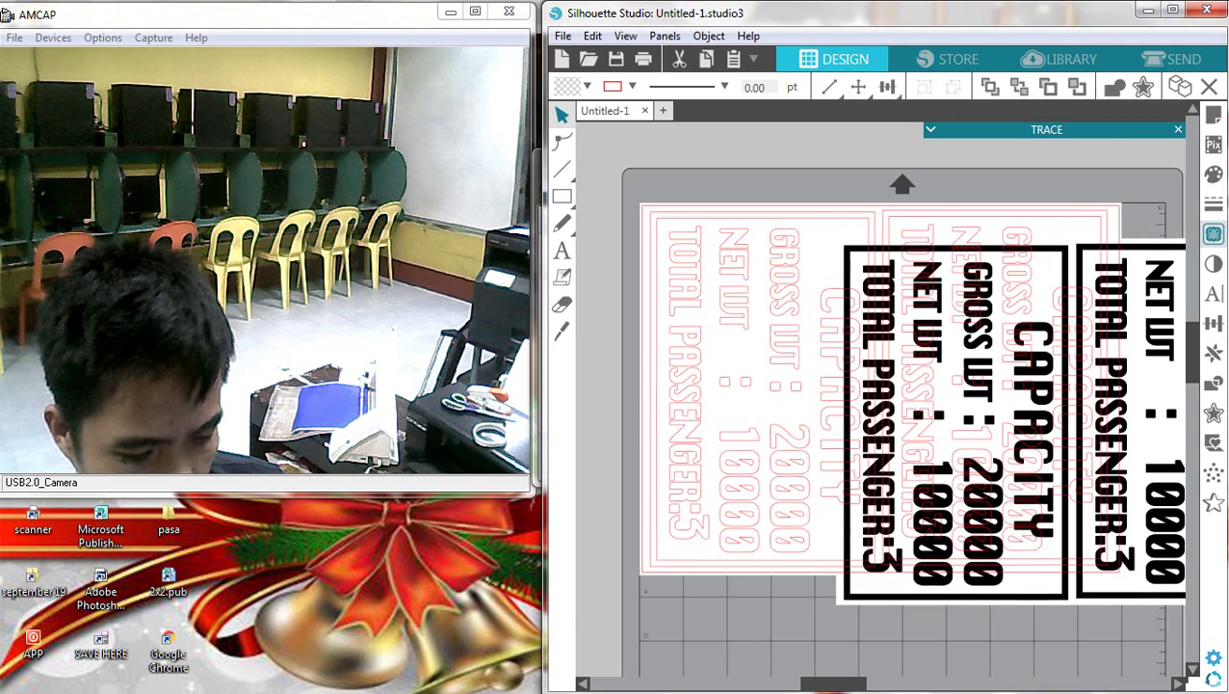
right_click(1170, 507)
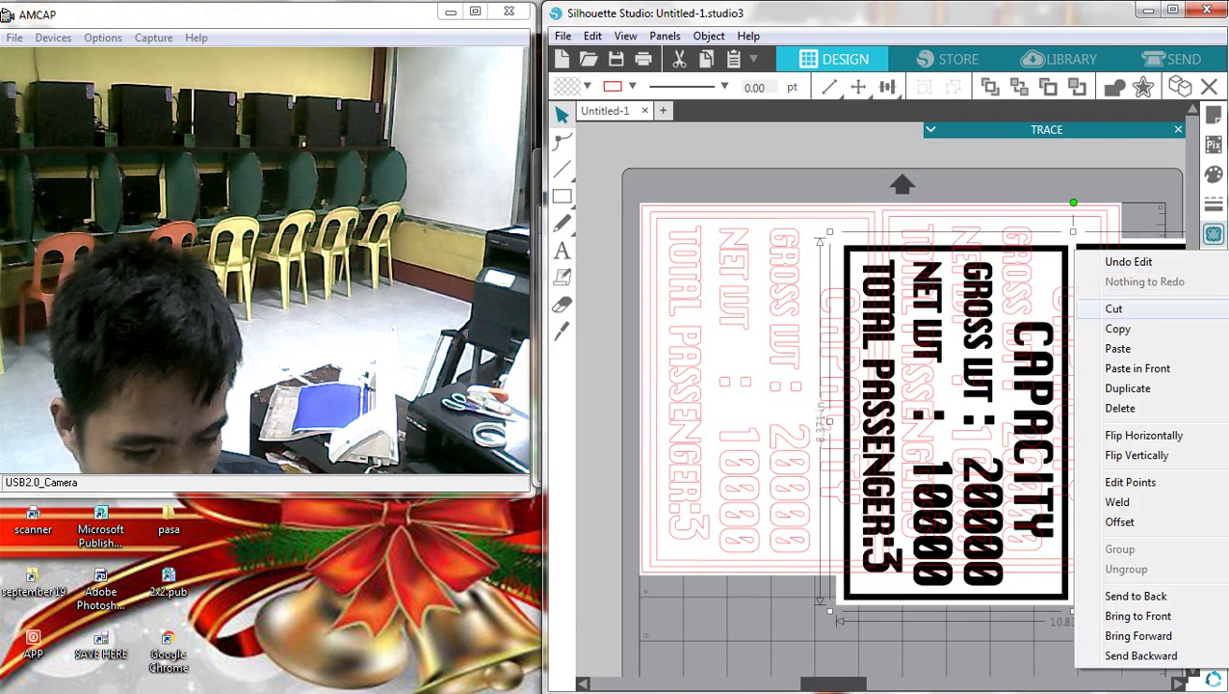
left_click(1108, 308)
Nudge all the traced capacity sign outlines into position within the page's cutting border.
key("ctrl+a")
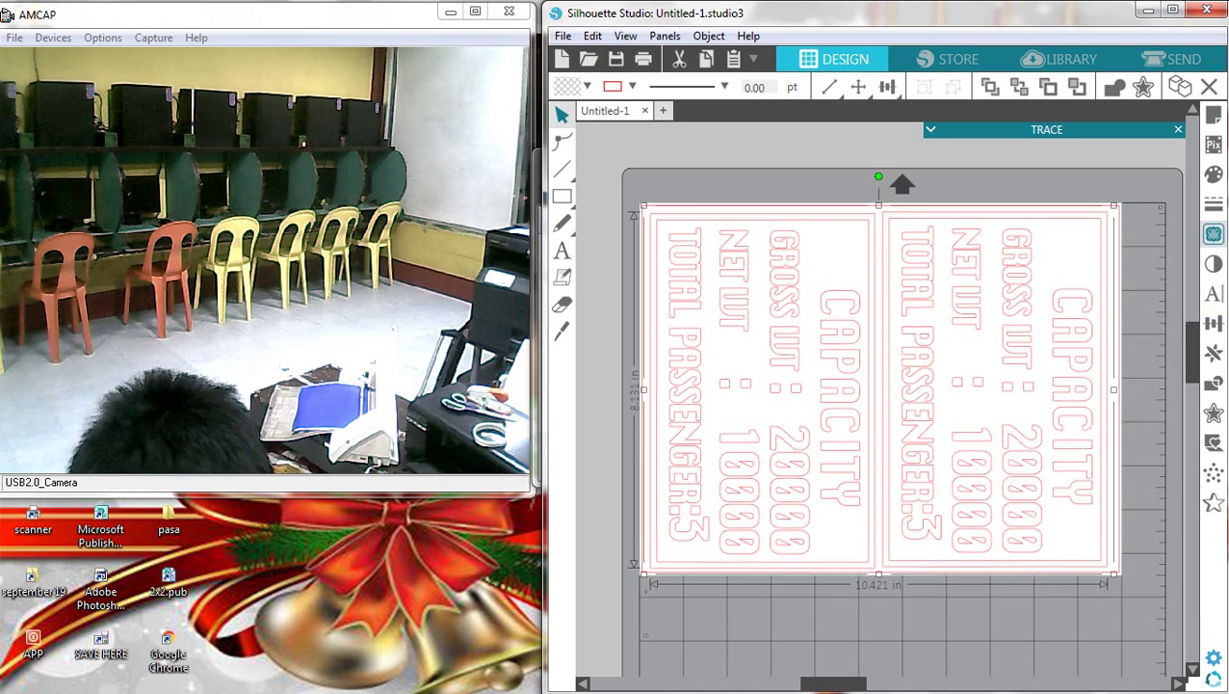
key("Escape")
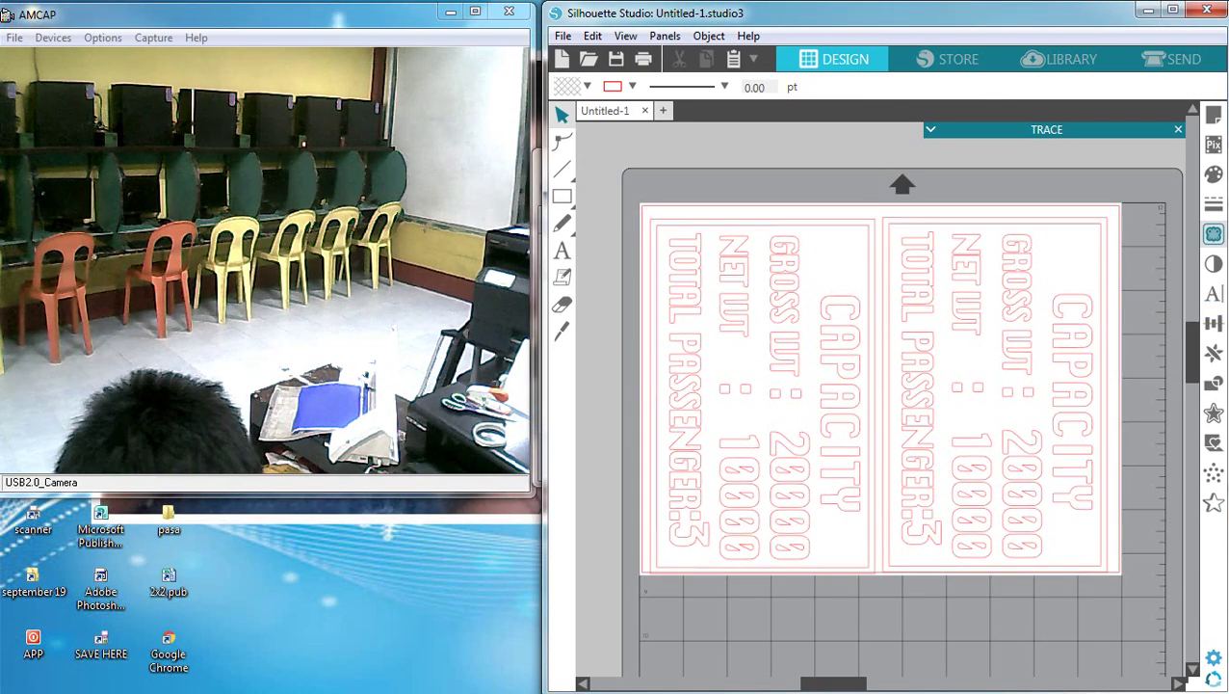
key("ctrl+a")
key("Up")
key("Up")
key("Up")
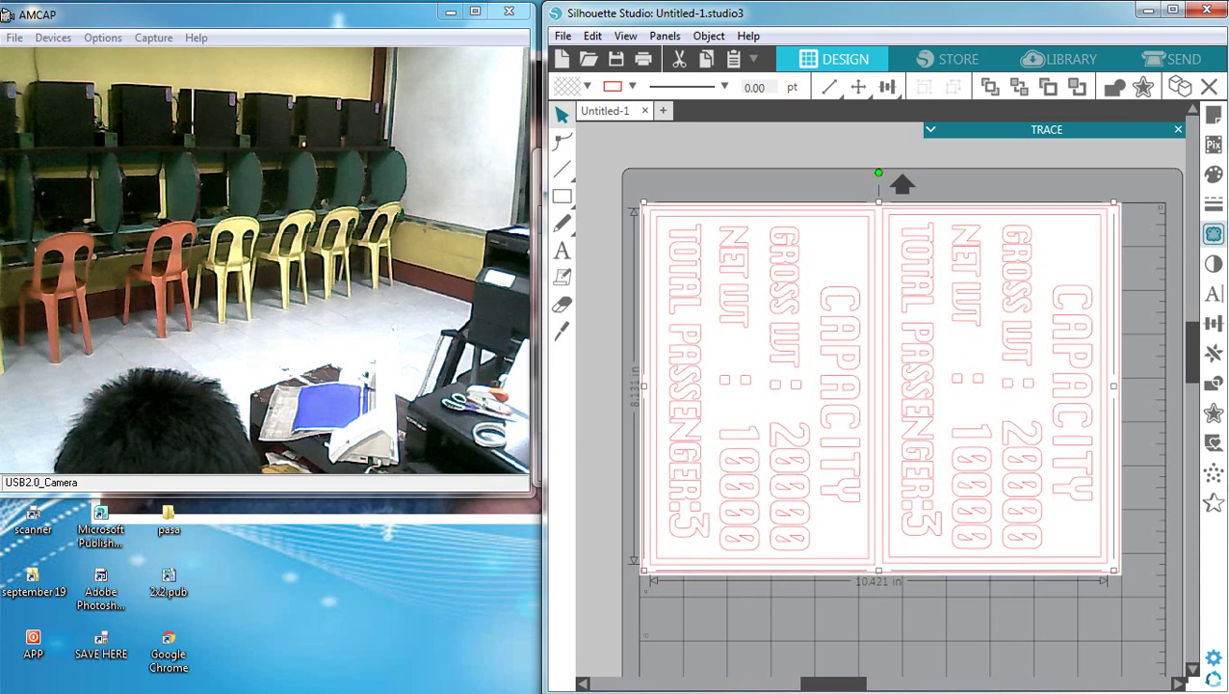
key("Left")
key("Down")
key("Down")
key("Down")
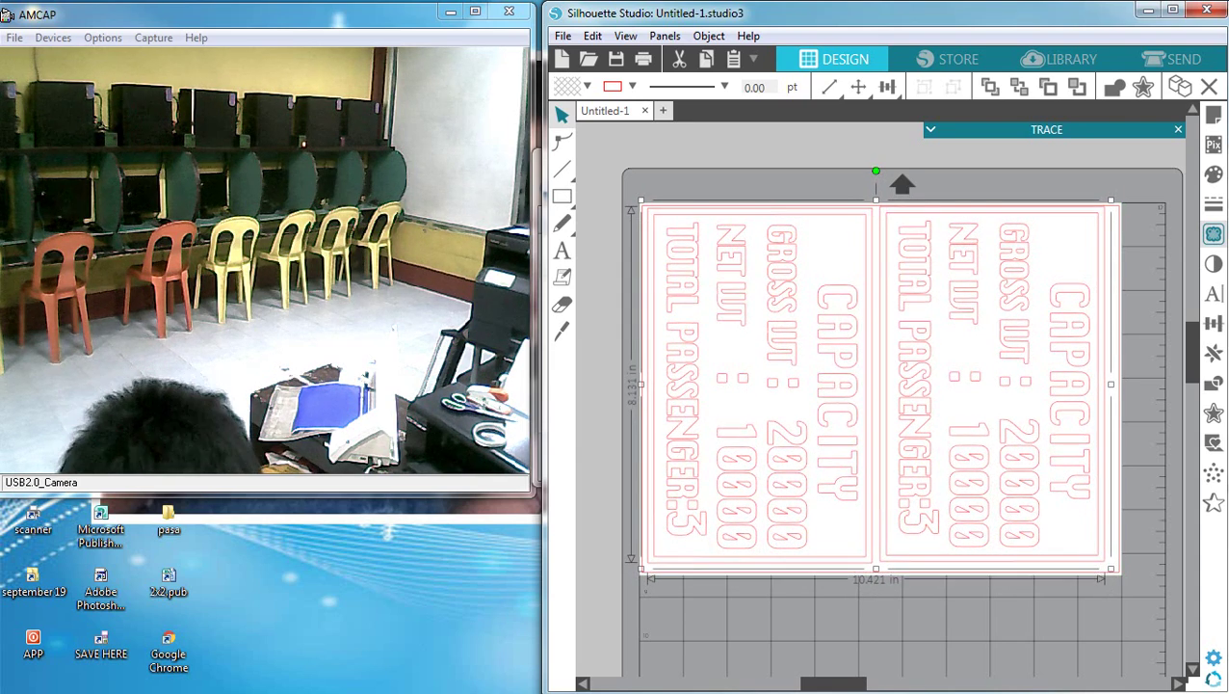
key("Down")
key("Right")
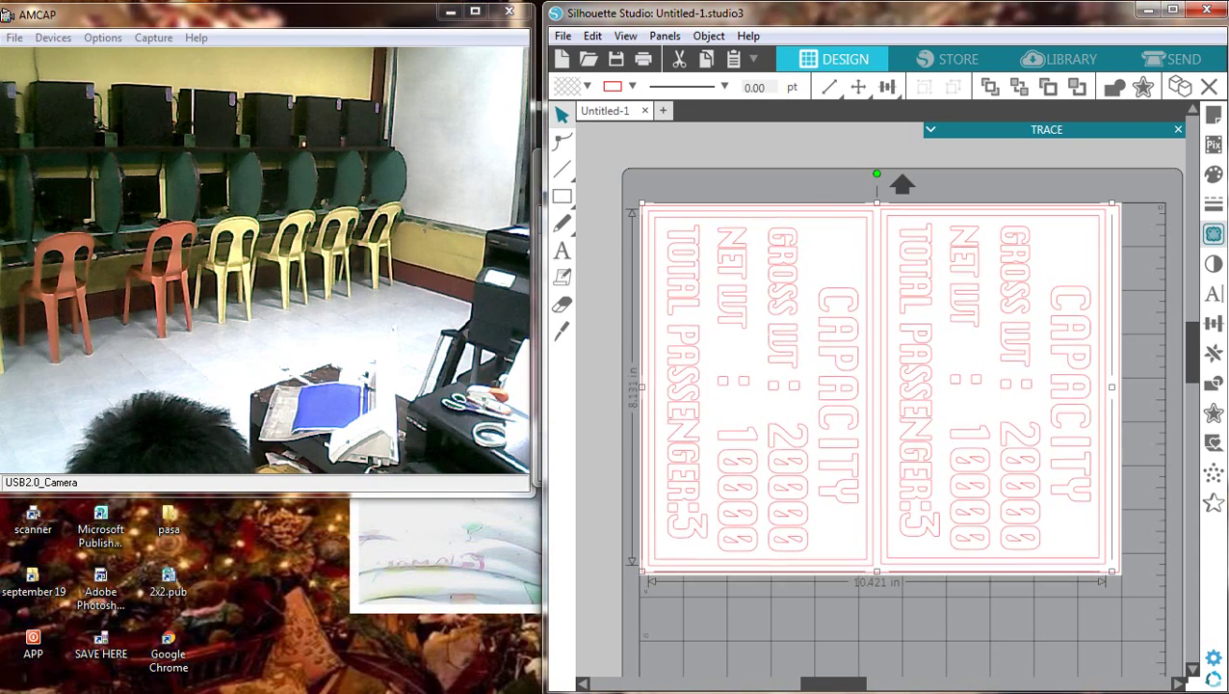
Reduce the height of the traced outlines to about 8.07 inches so they fit the page, and deselect them.
left_click_drag(877, 575, 877, 570)
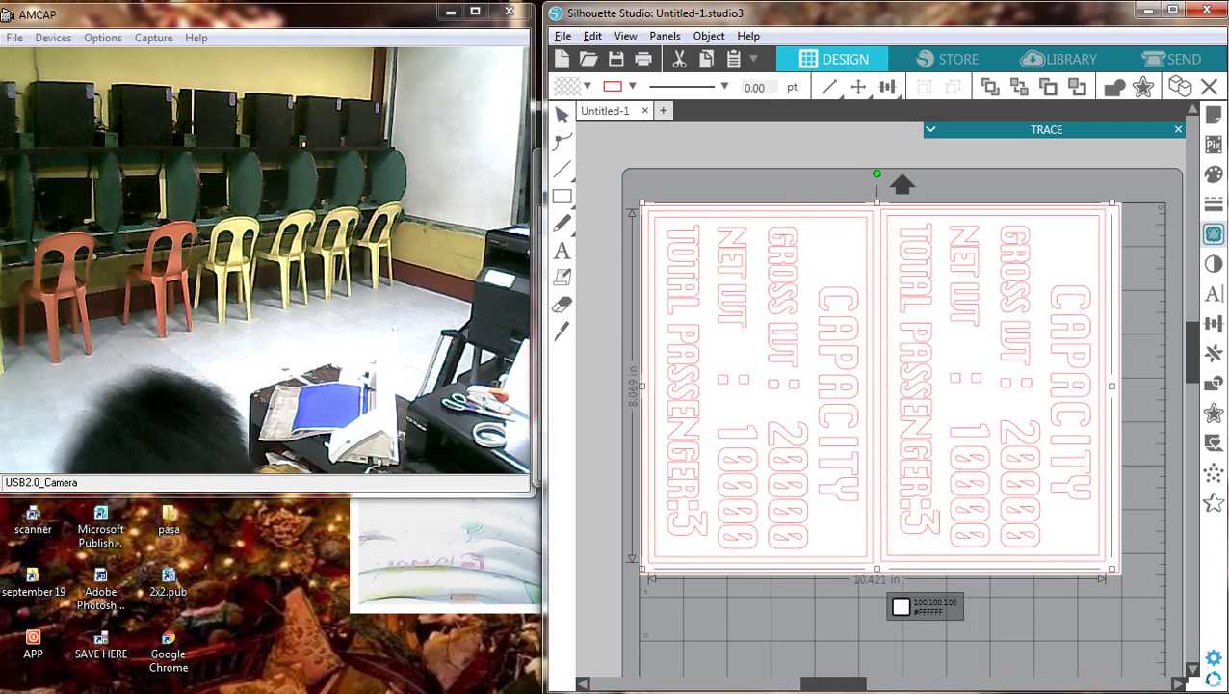
scroll(889, 573, "up", 1)
key("Escape")
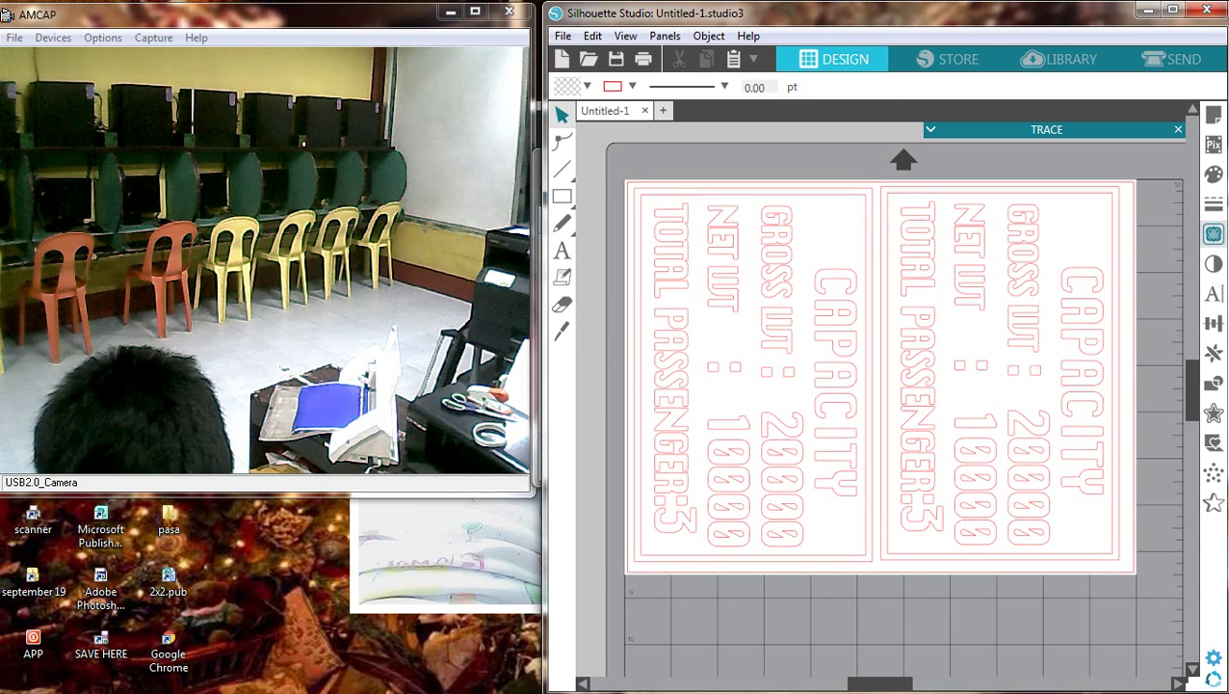
key("ctrl+a")
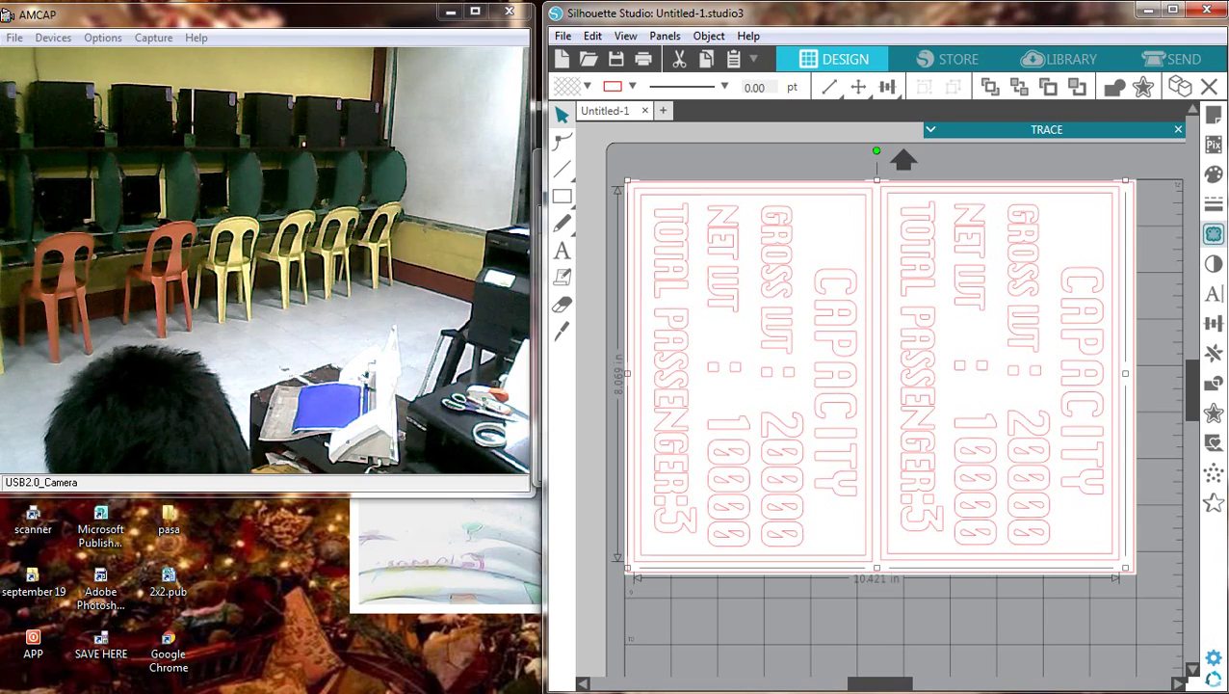
key("Escape")
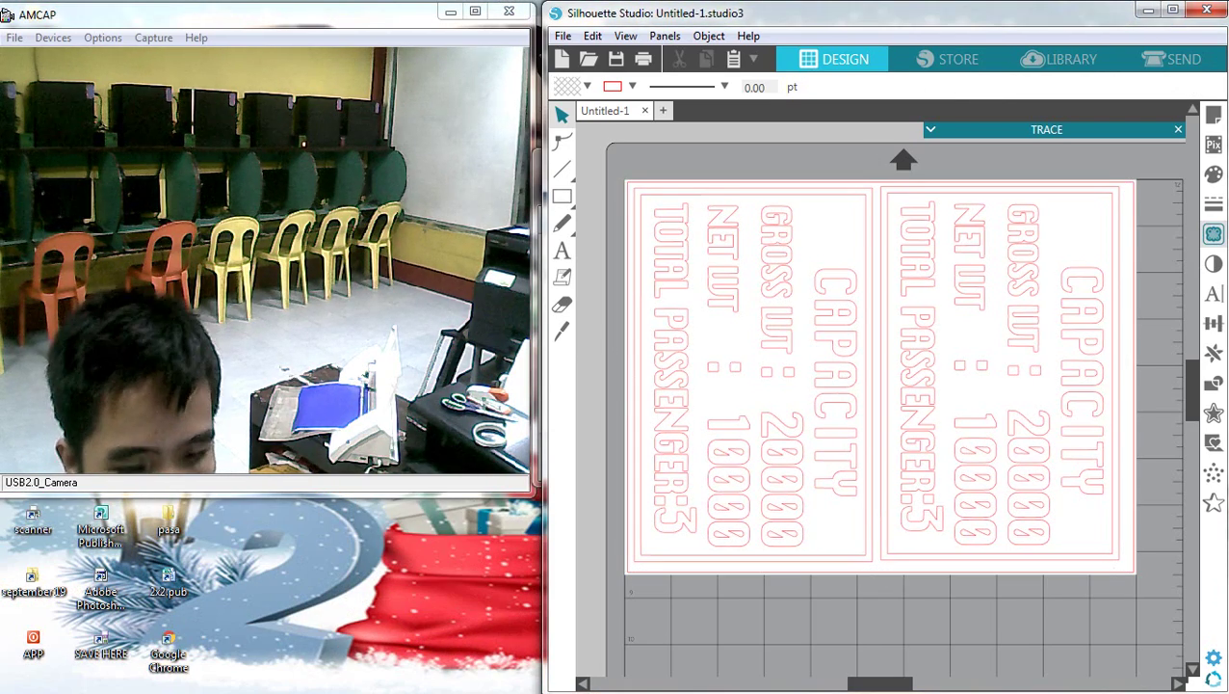
Open the send settings for the design and set the cutting material to Sticker Paper, White.
key("ctrl+p")
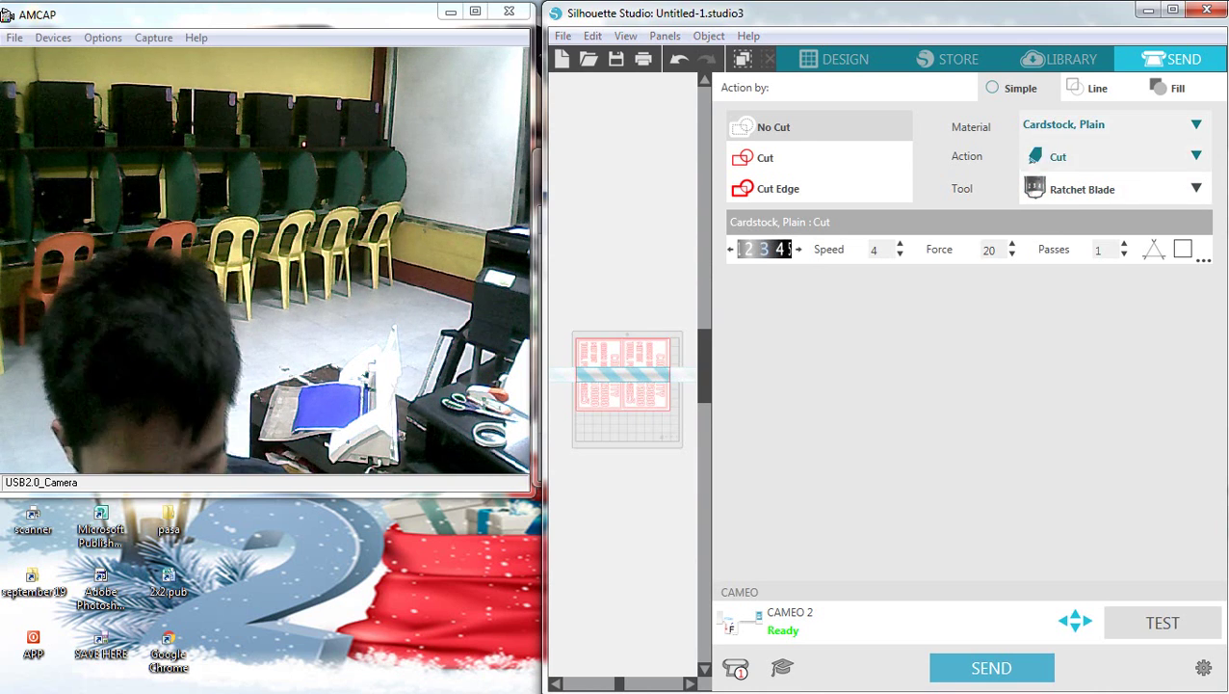
scroll(1113, 313, "down", 15)
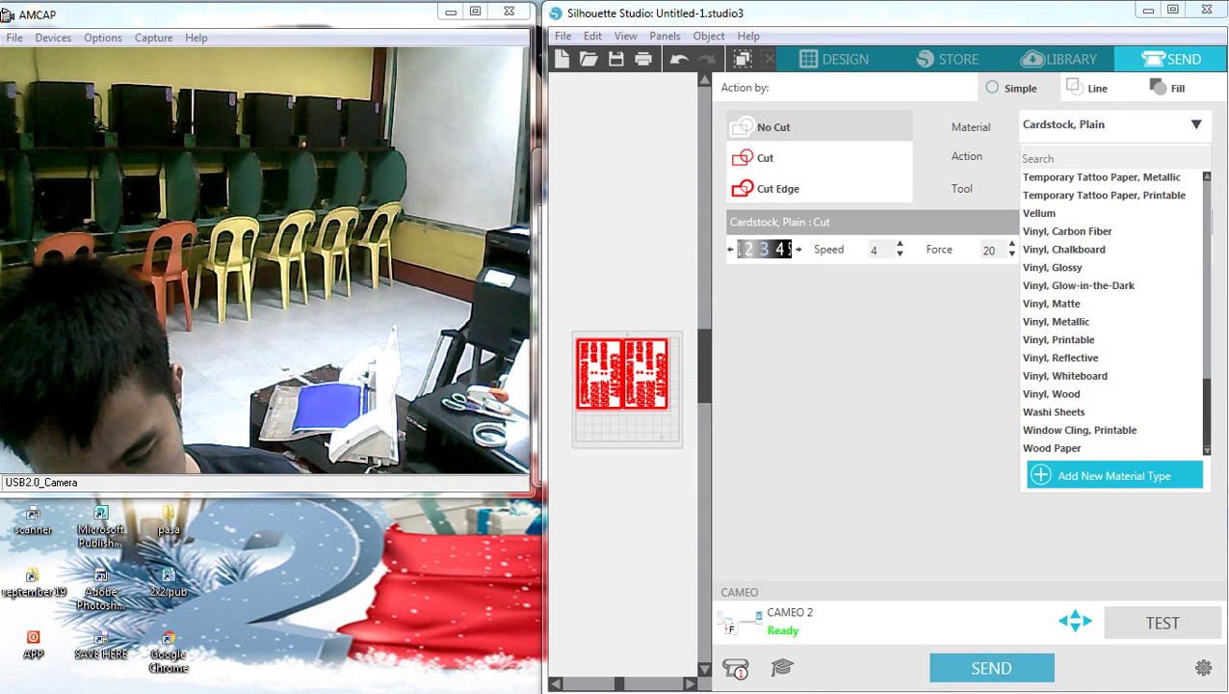
scroll(1113, 313, "up", 7)
scroll(1113, 313, "down", 2)
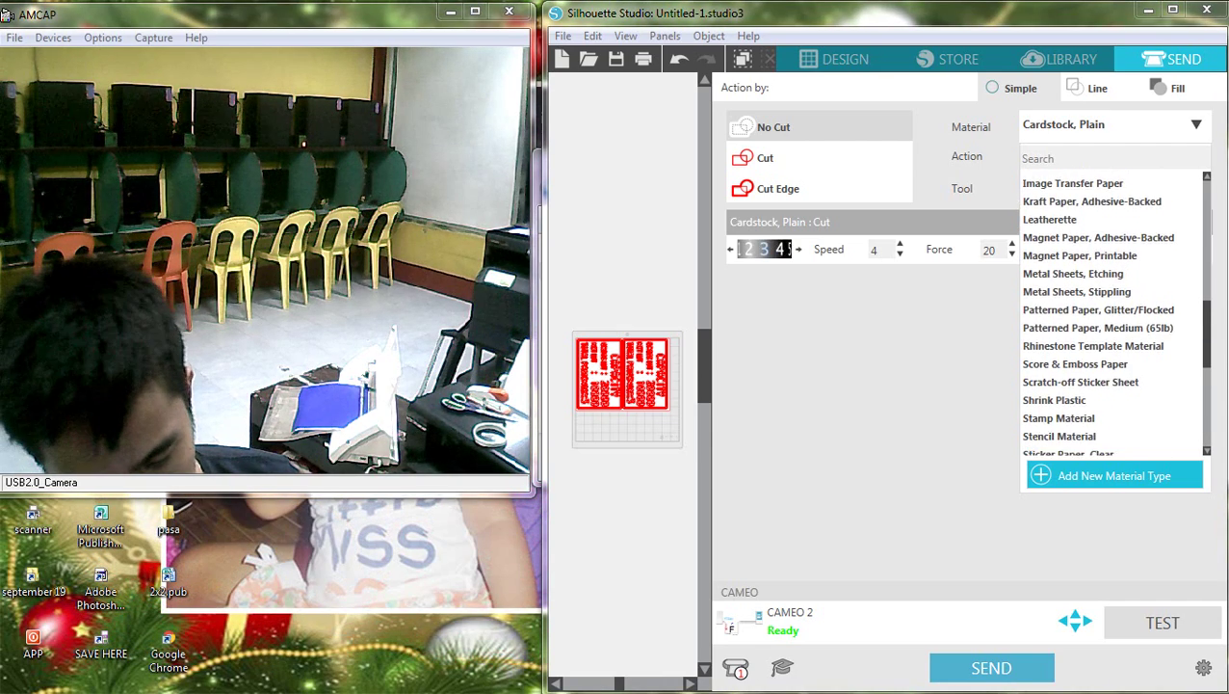
scroll(1113, 313, "down", 2)
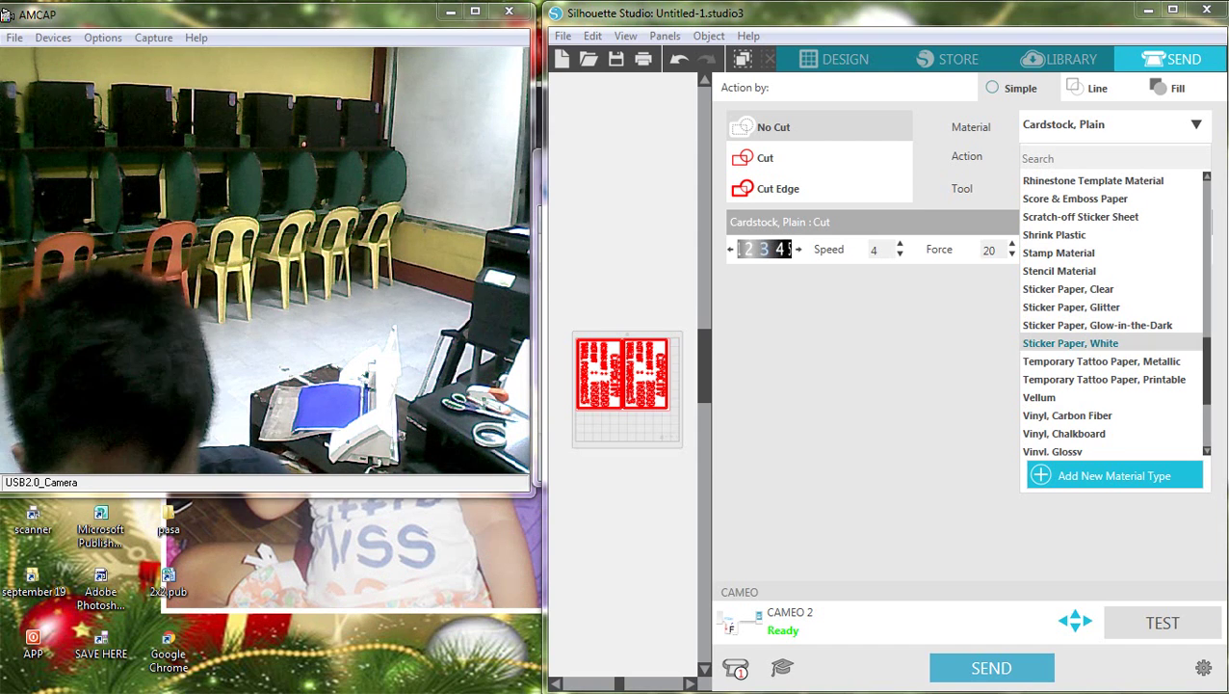
left_click(1070, 343)
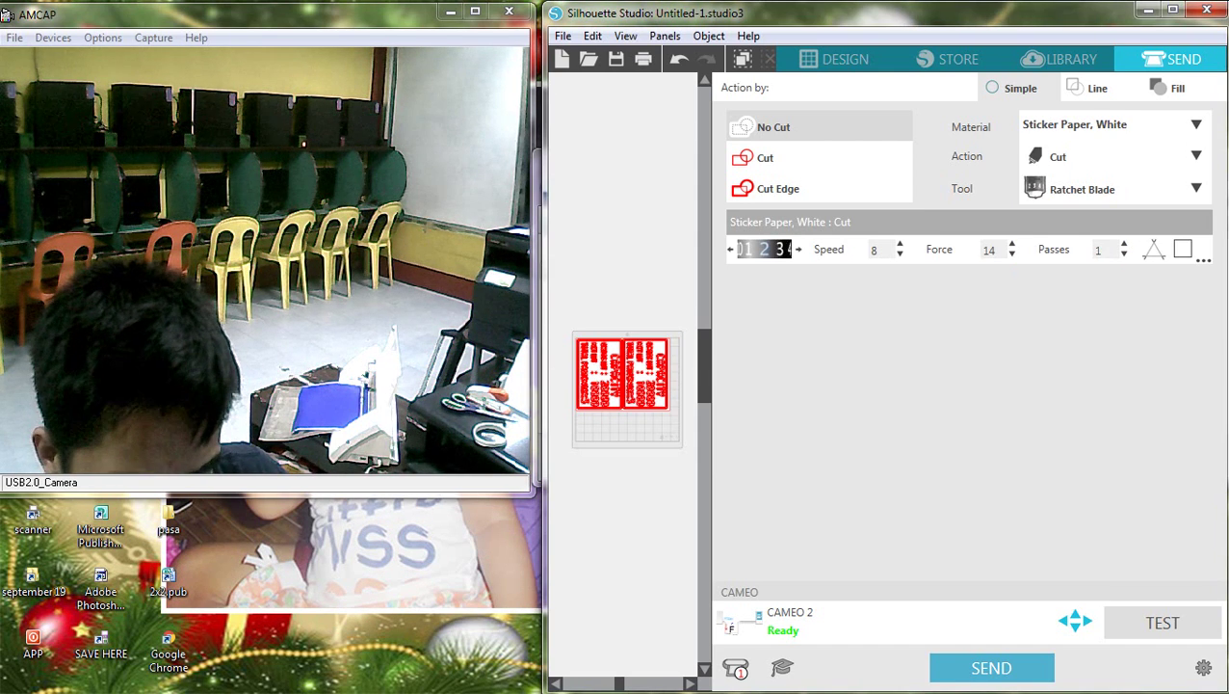
Set the cutting speed to 5 and the blade force to 10 for the sticker paper.
key("BackSpace")
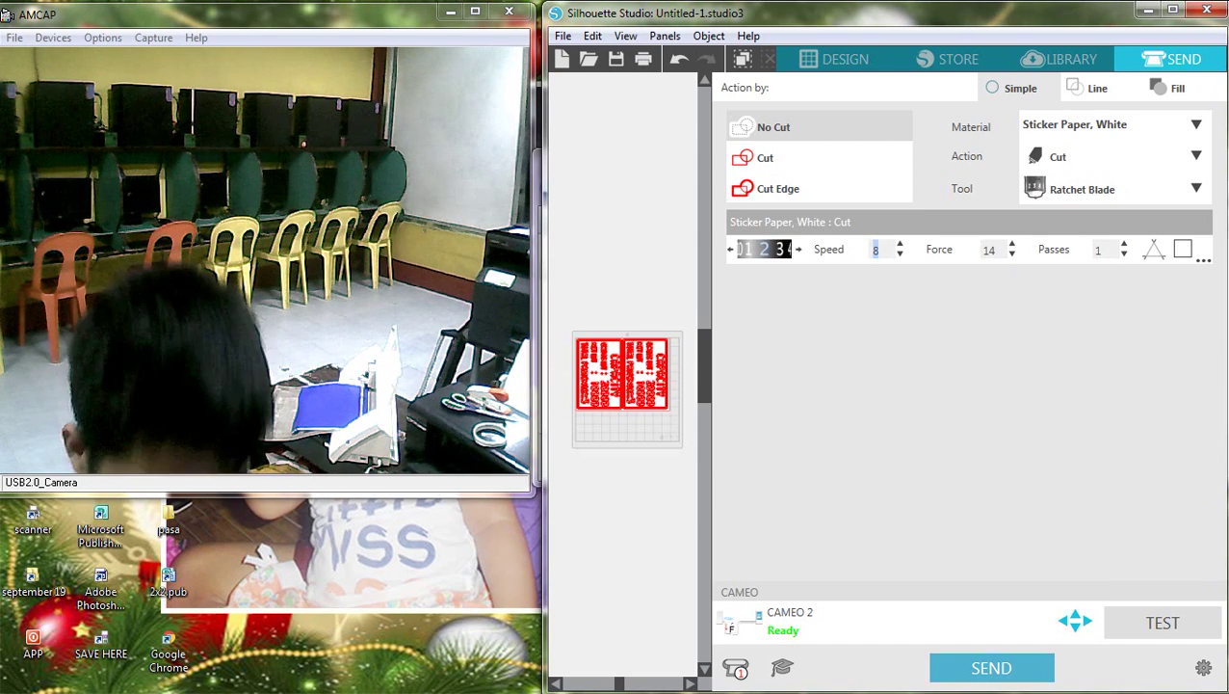
type("5")
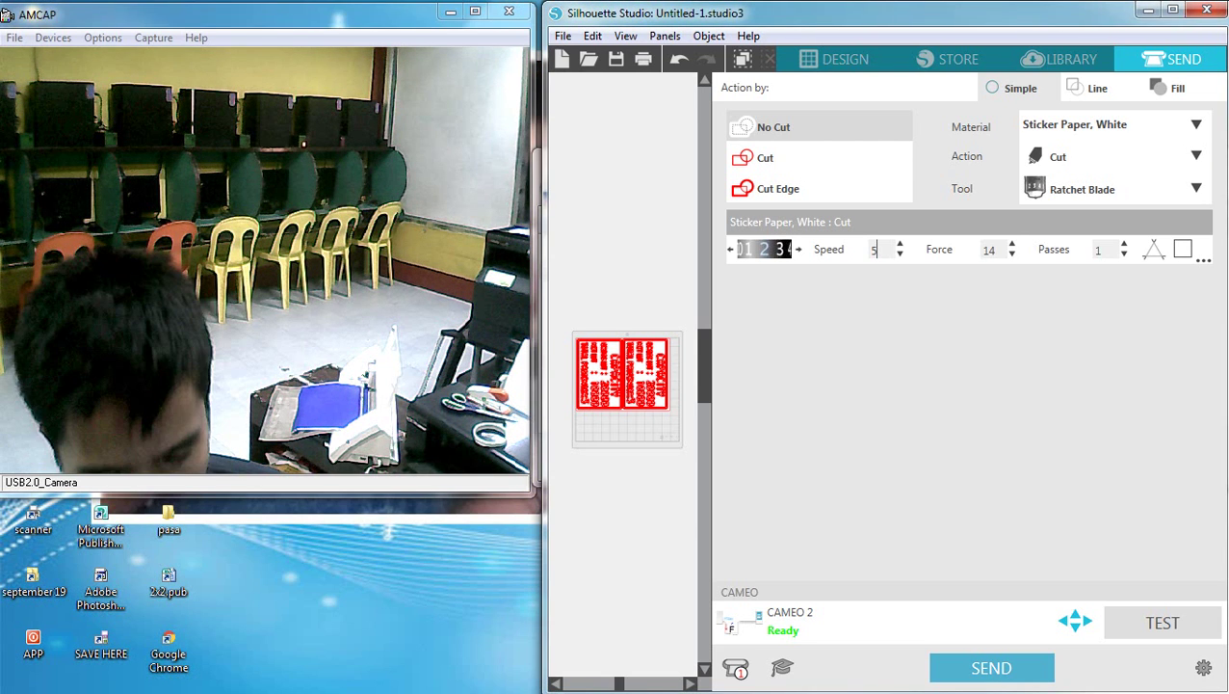
left_click(988, 249)
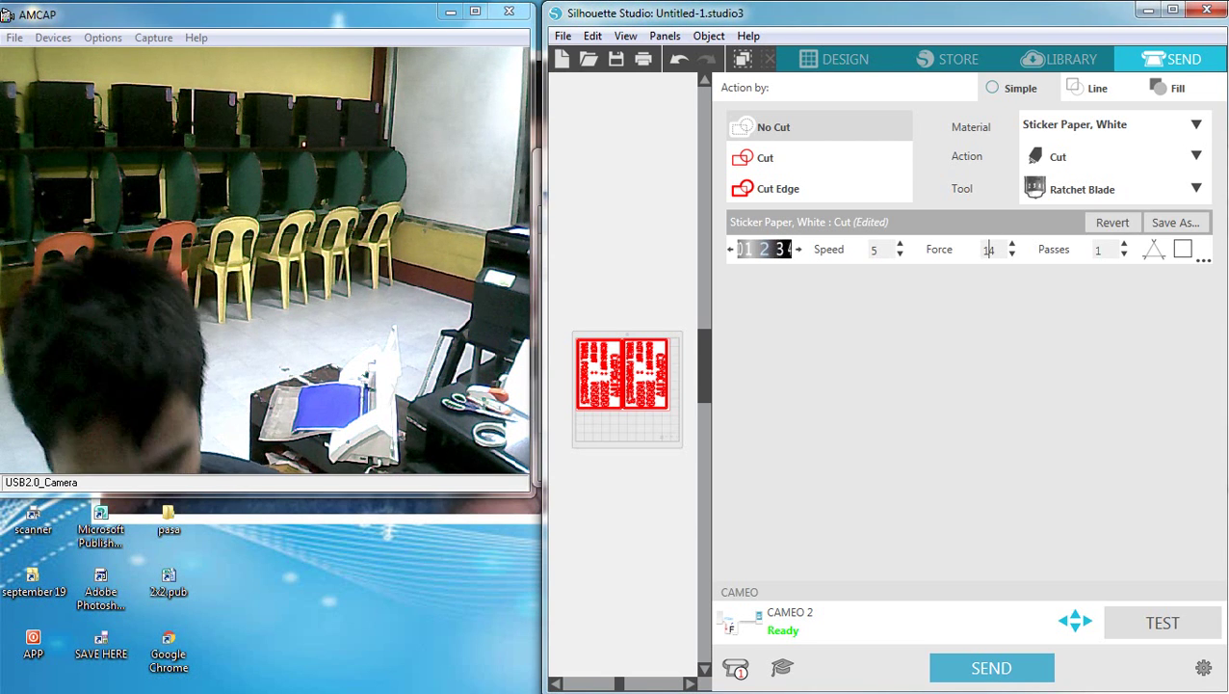
type("0")
key("Delete")
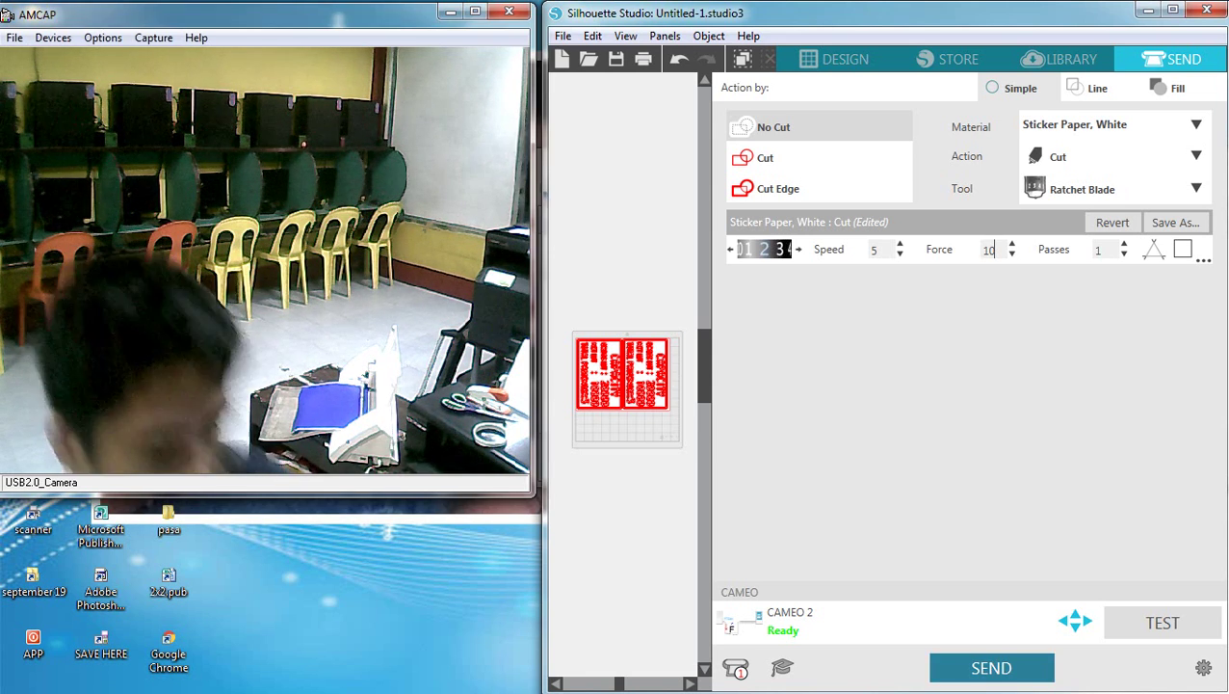
Send the capacity sign job to the CAMEO 2 cutter and return to the design view.
left_click(992, 668)
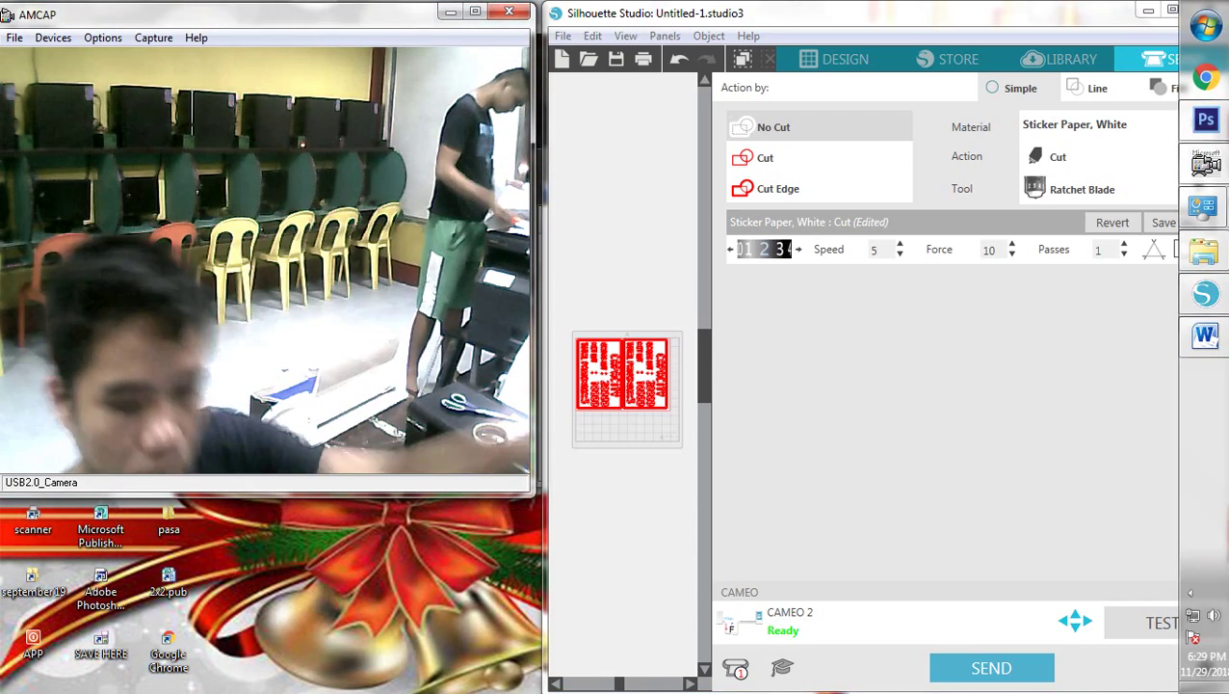
left_click(845, 59)
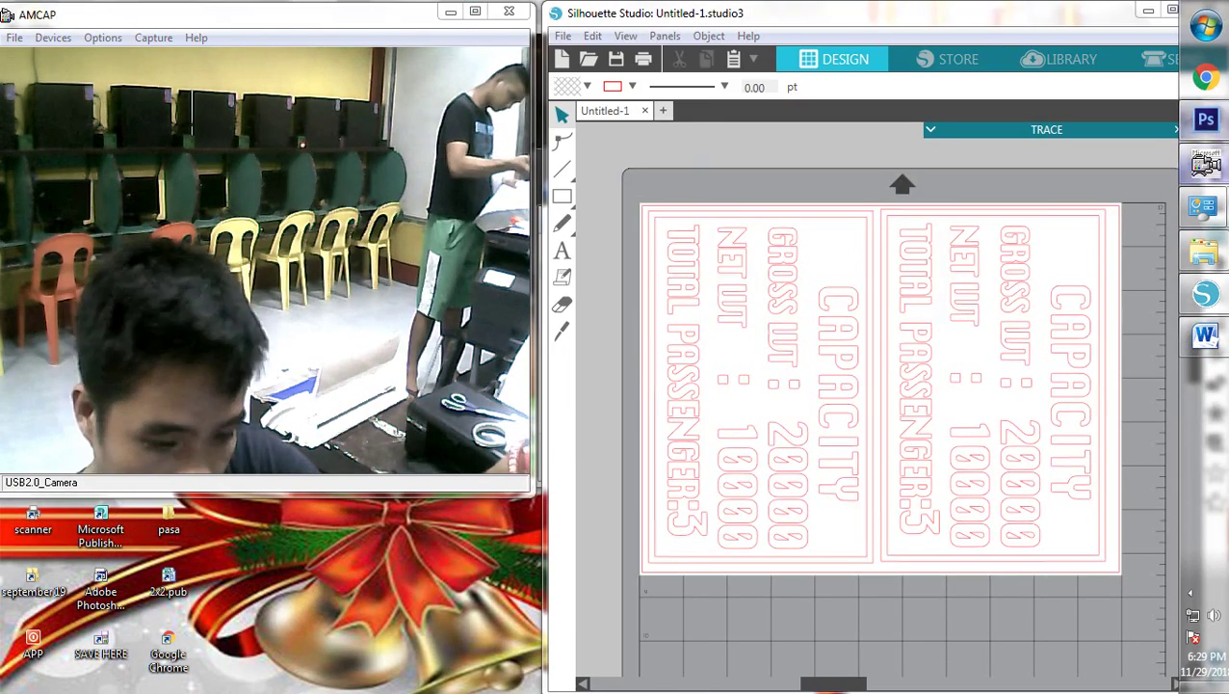
Switch to Photoshop and save the "Not for Hire" sheet to the Desktop as Untitled-1.jpg in JPEG format at maximum quality 12.
left_click(1205, 119)
left_click(490, 14)
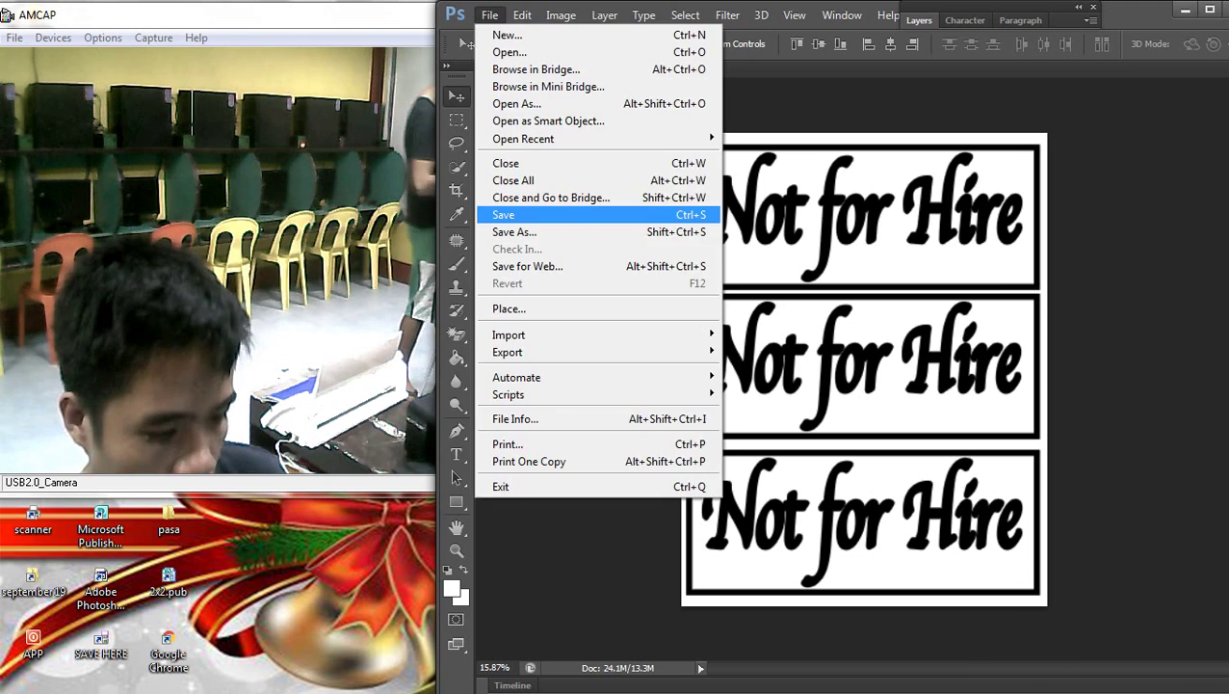
left_click(504, 214)
left_click(798, 445)
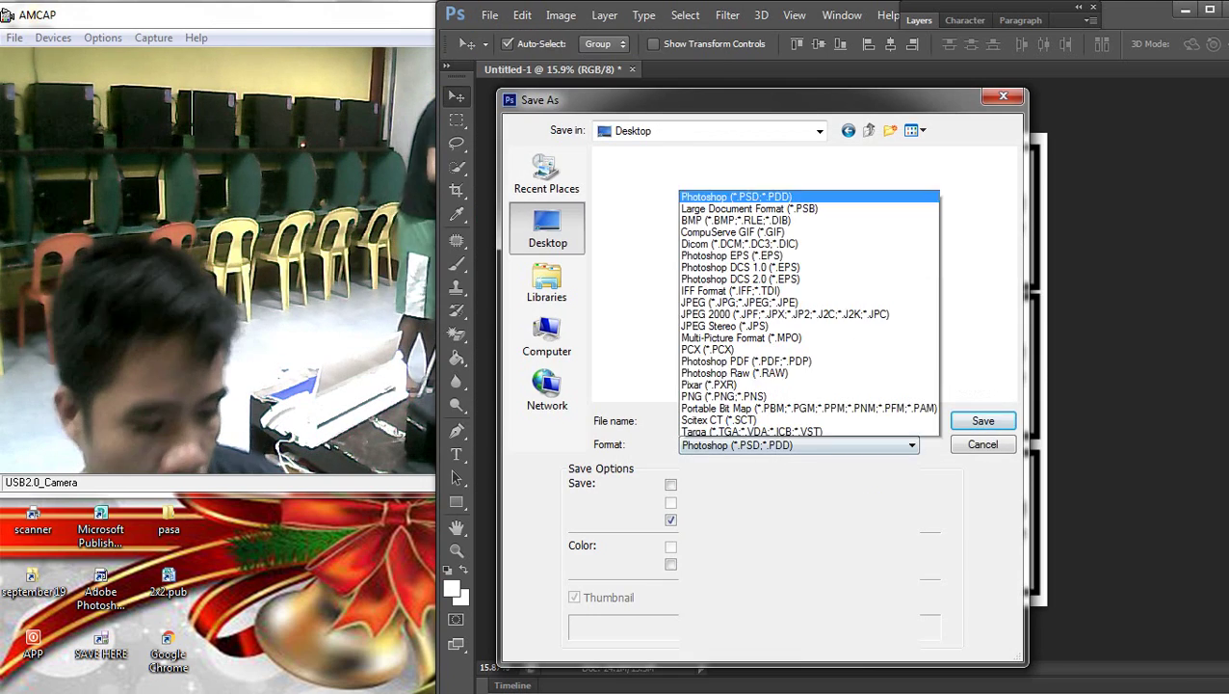
left_click(796, 298)
left_click(983, 420)
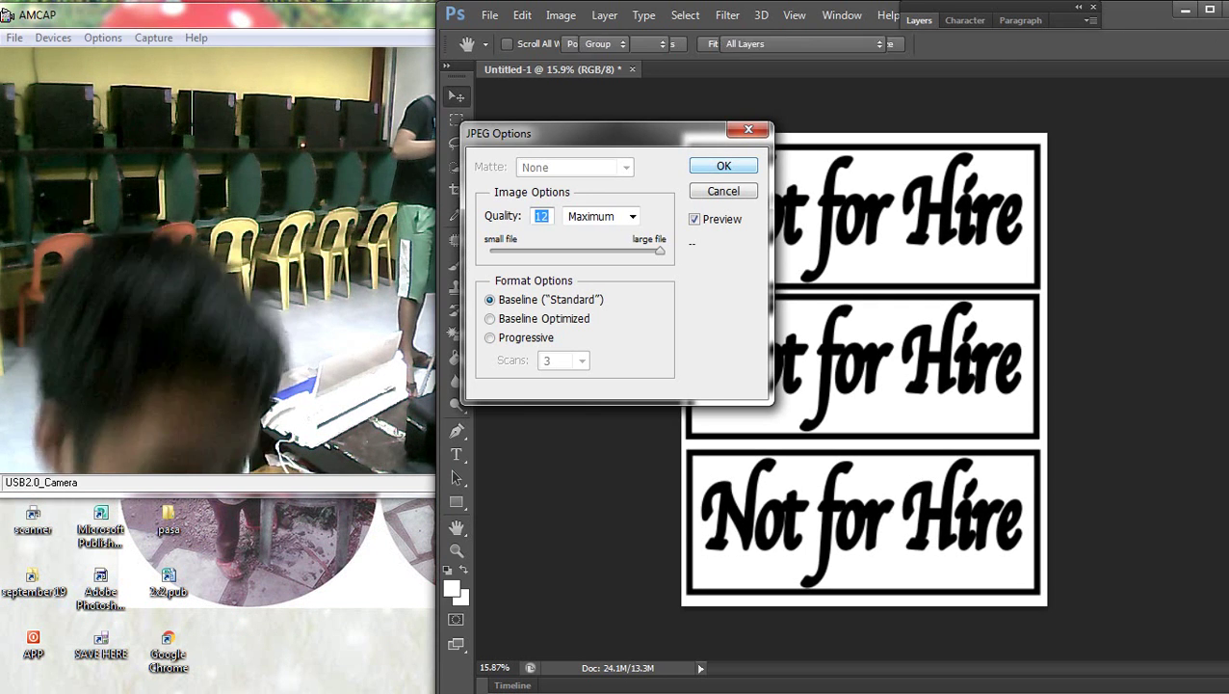
key("Return")
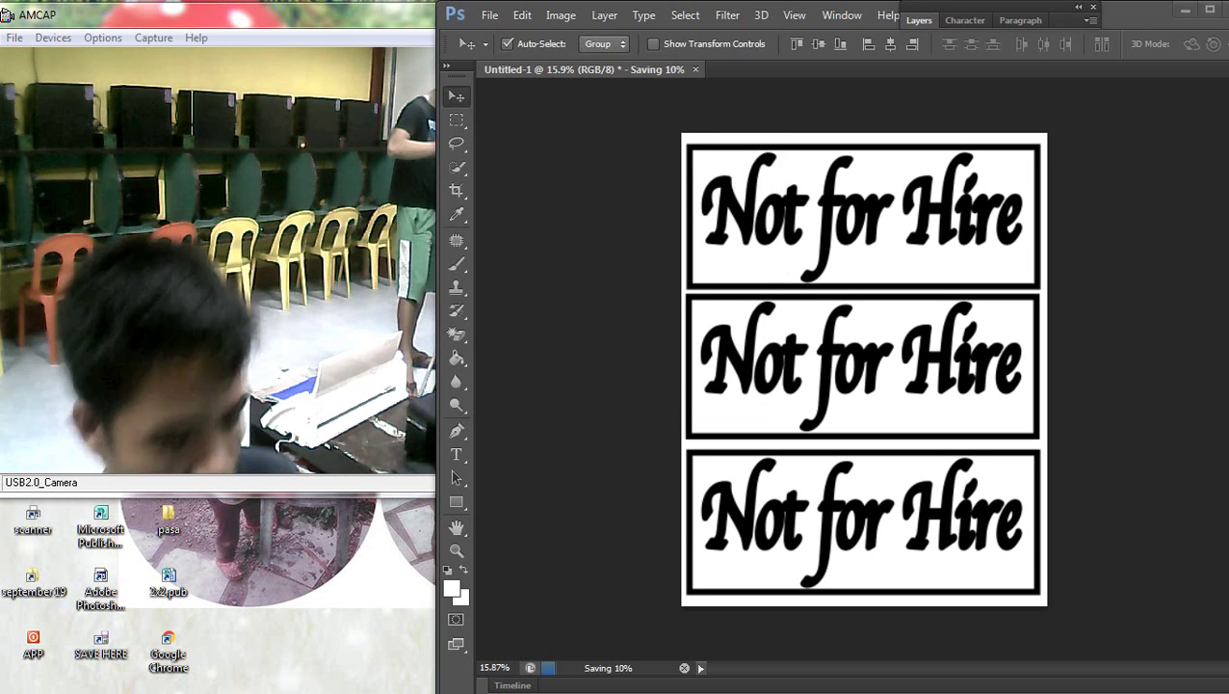
Browse to the Desktop folder and open Untitled-1.jpg with Microsoft Office 2010.
key("super+e")
key("super+Down")
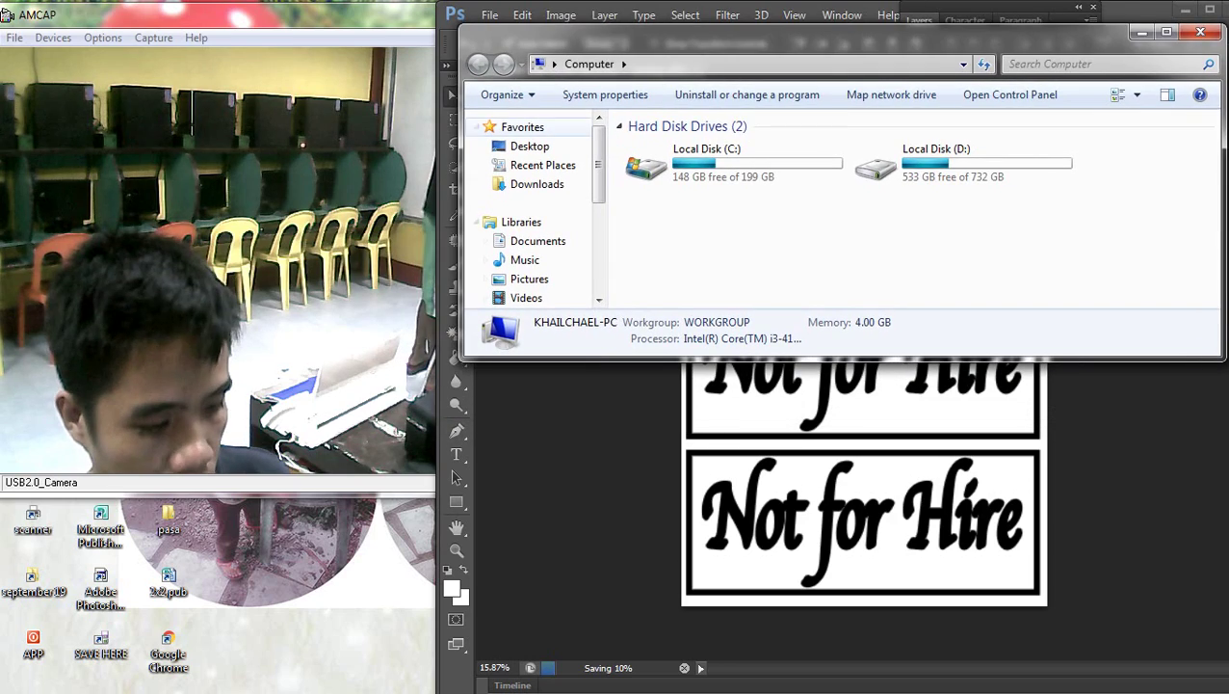
key("alt+Up")
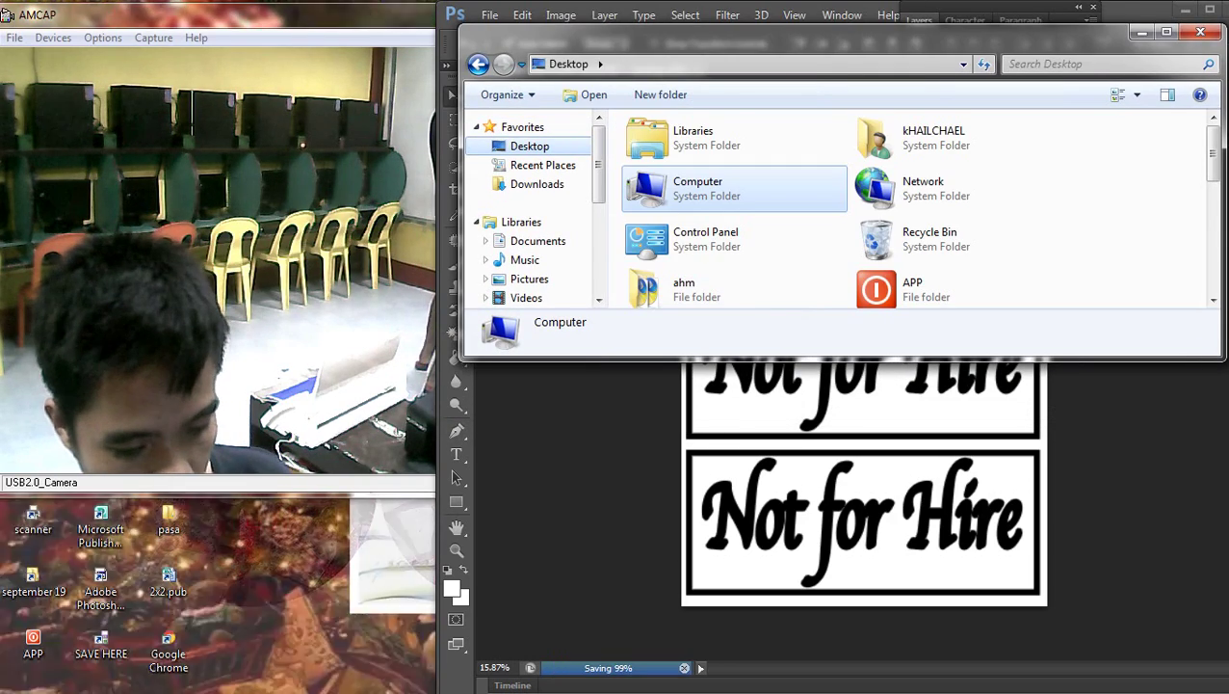
key("super+shift+Up")
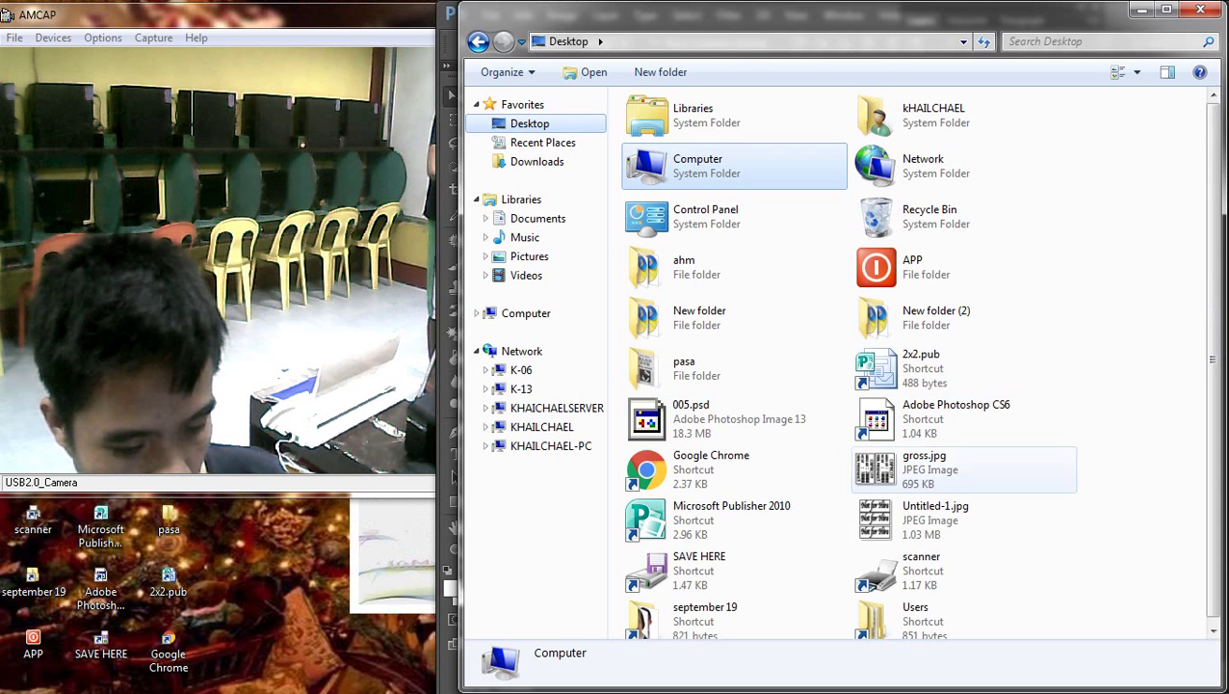
right_click(884, 521)
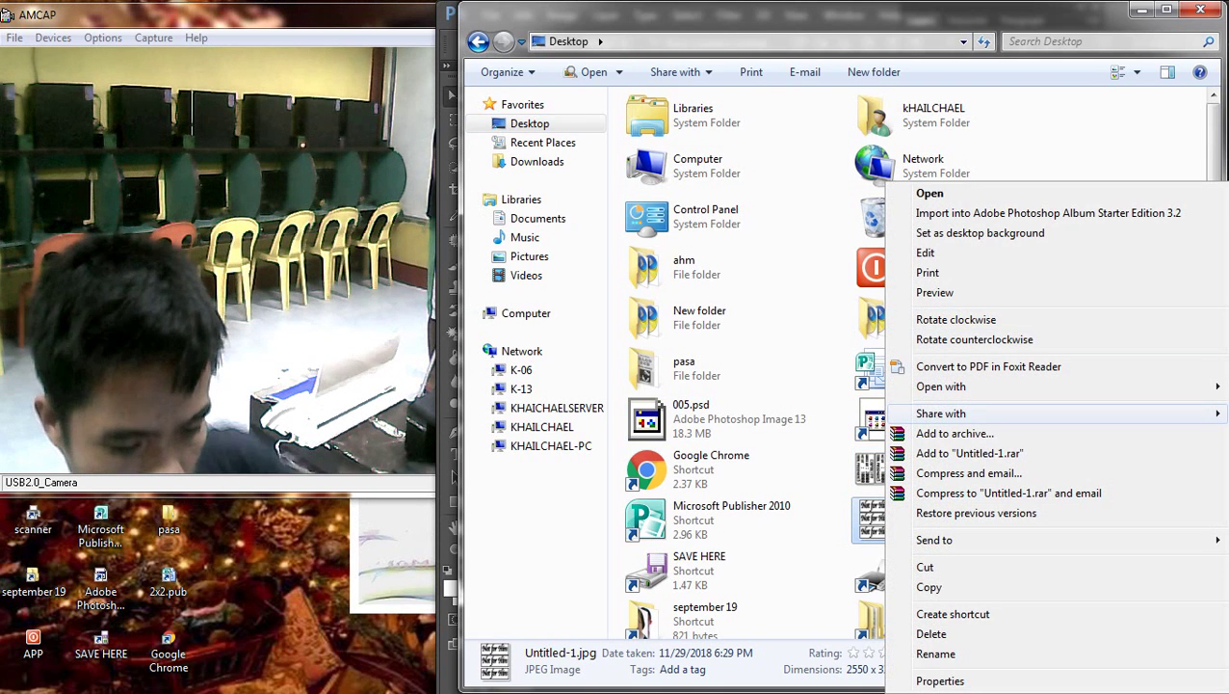
mouse_move(941, 386)
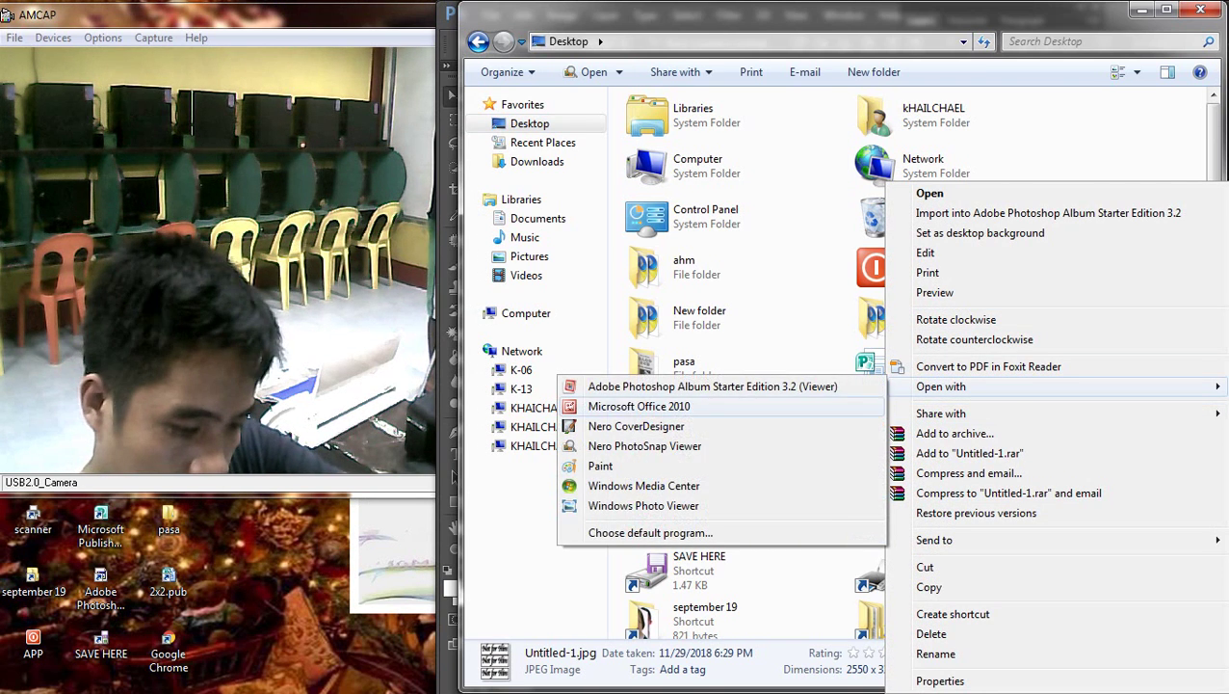
left_click(638, 406)
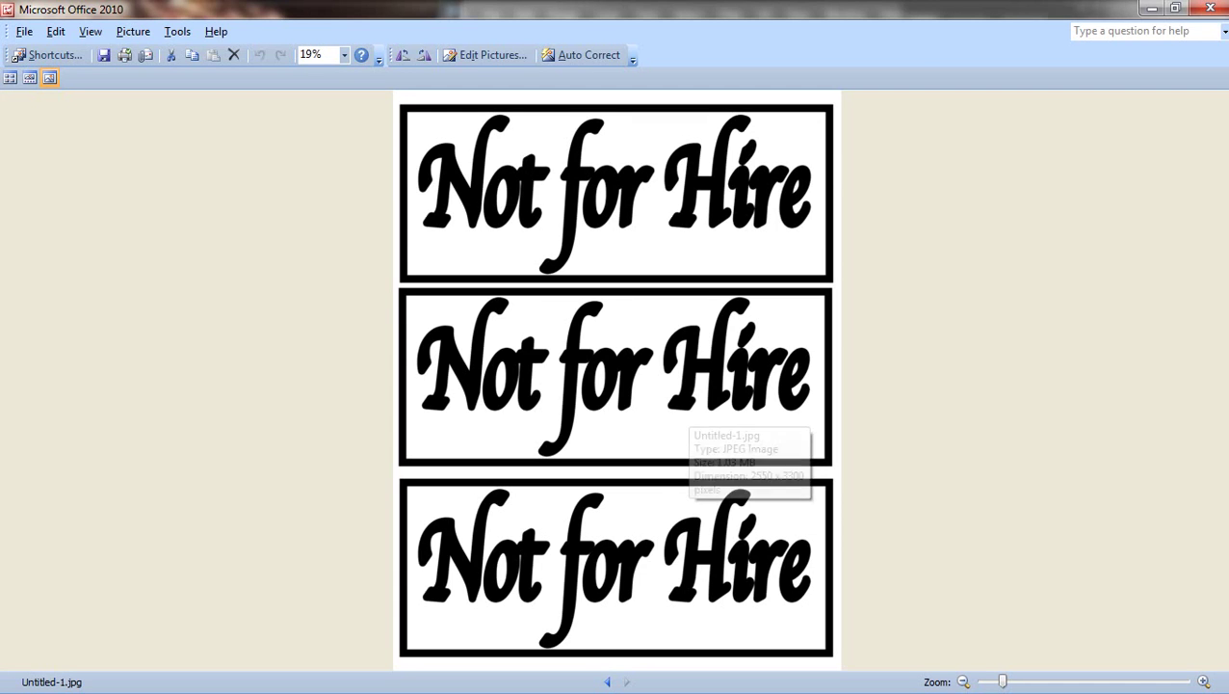
Rotate the "Not for Hire" image a quarter turn clockwise and save the change while closing the viewer.
left_click(424, 55)
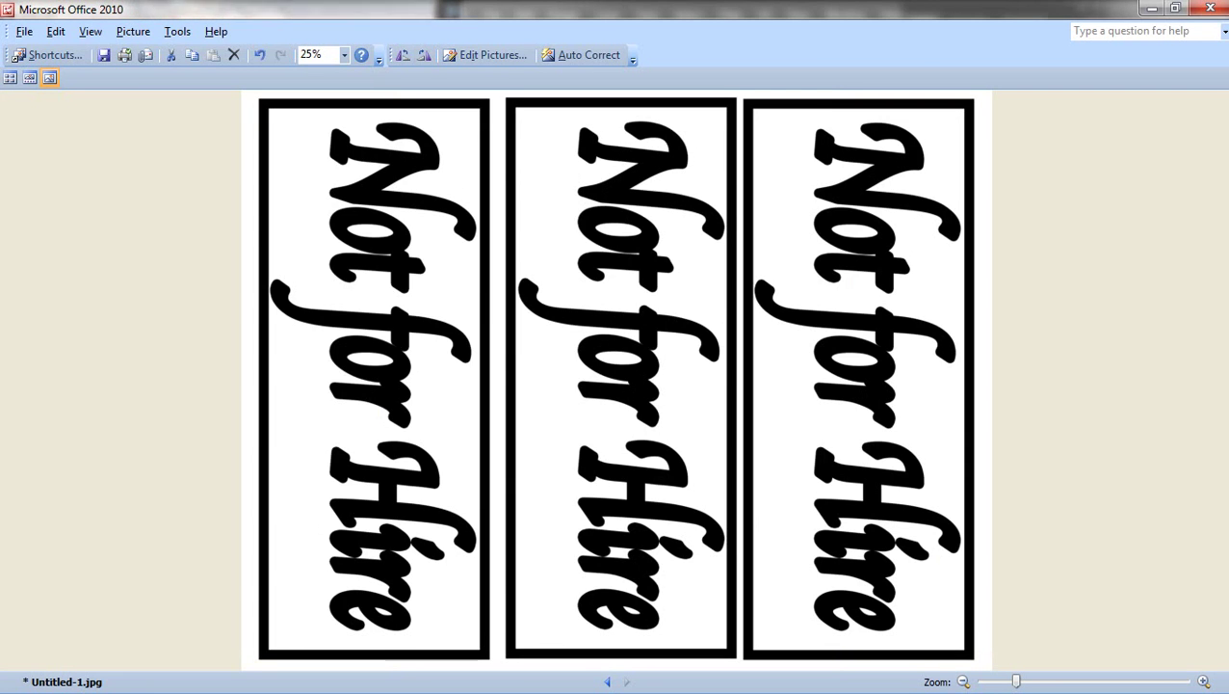
left_click(1211, 9)
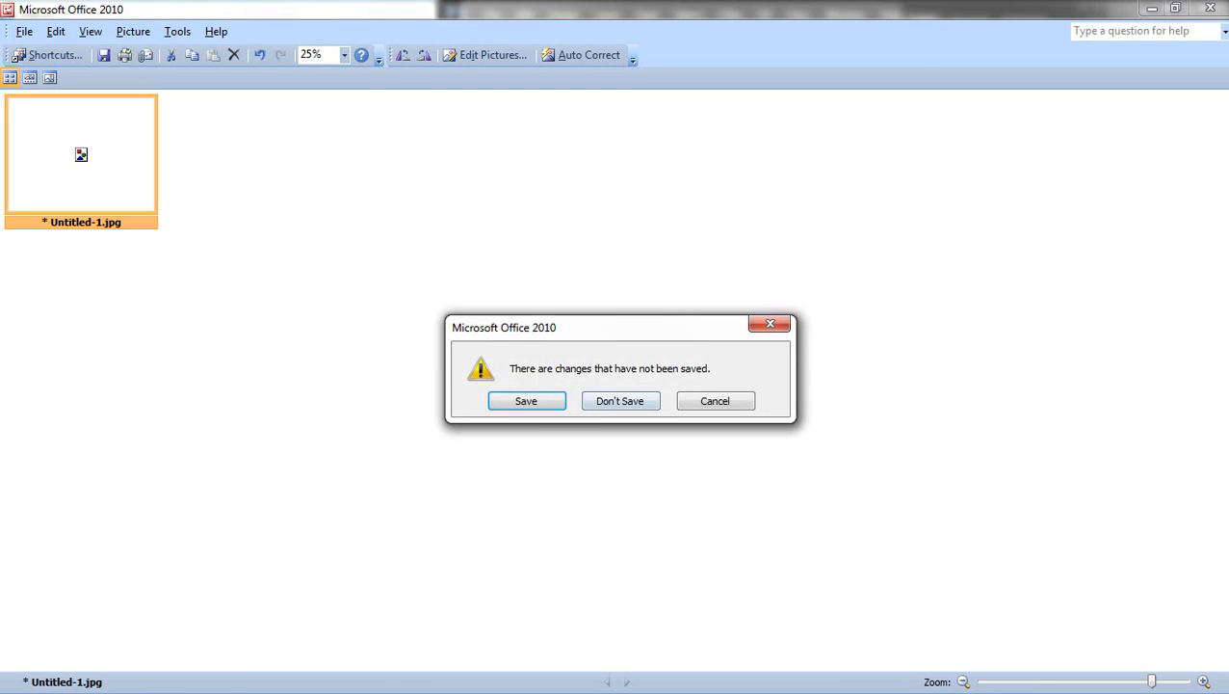
key("Return")
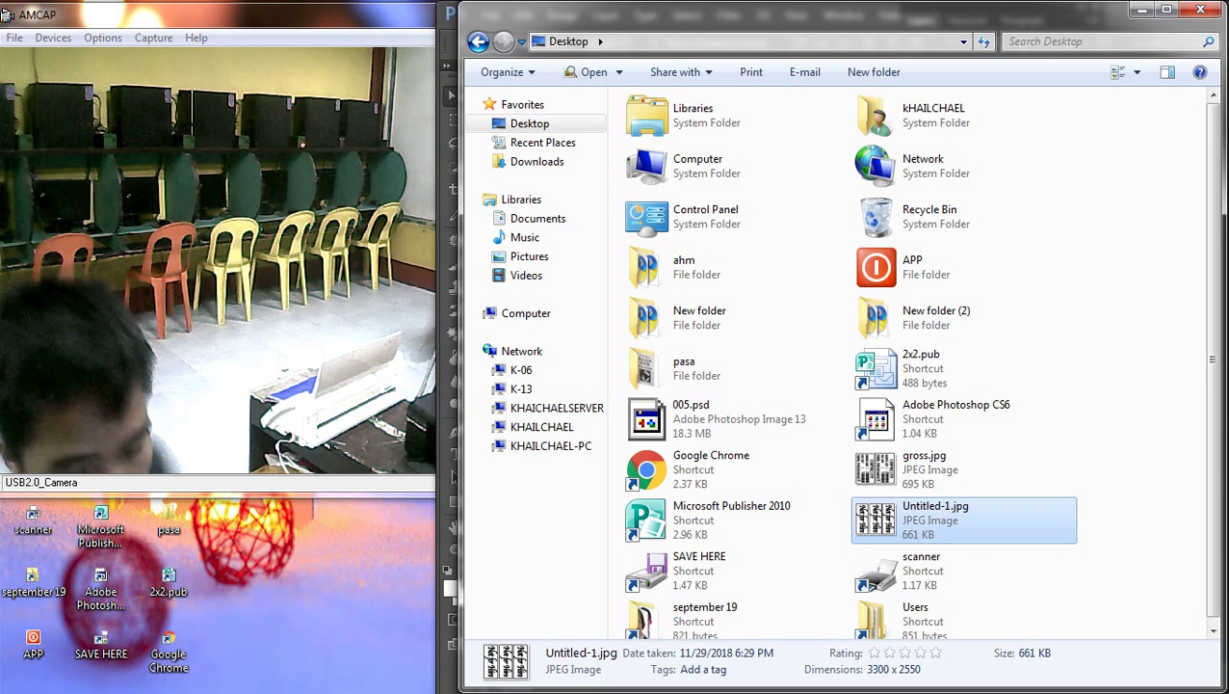
Switch to Silhouette Studio and delete all the traced capacity sign outlines from the page.
left_click(1203, 205)
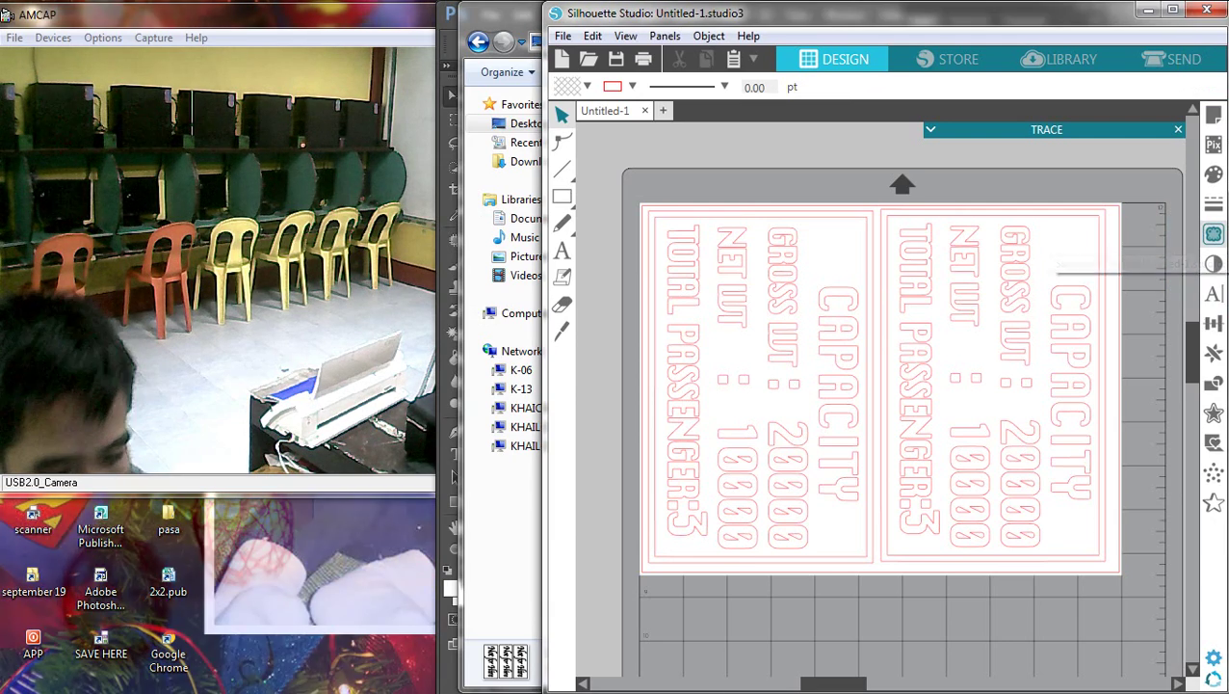
key("ctrl+a")
key("Delete")
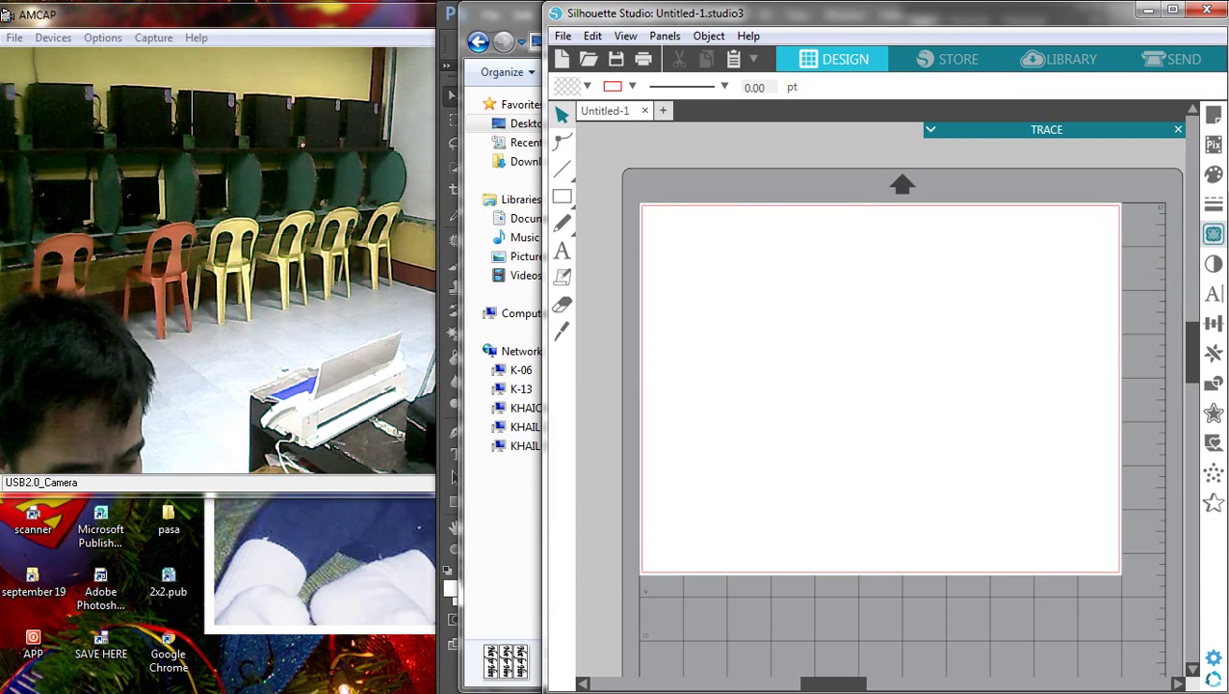
Place Untitled-1.jpg from the Desktop folder onto the Silhouette Studio page and trace the whole "Not for Hire" image.
key("alt+Tab")
left_click_drag(932, 516, 997, 391)
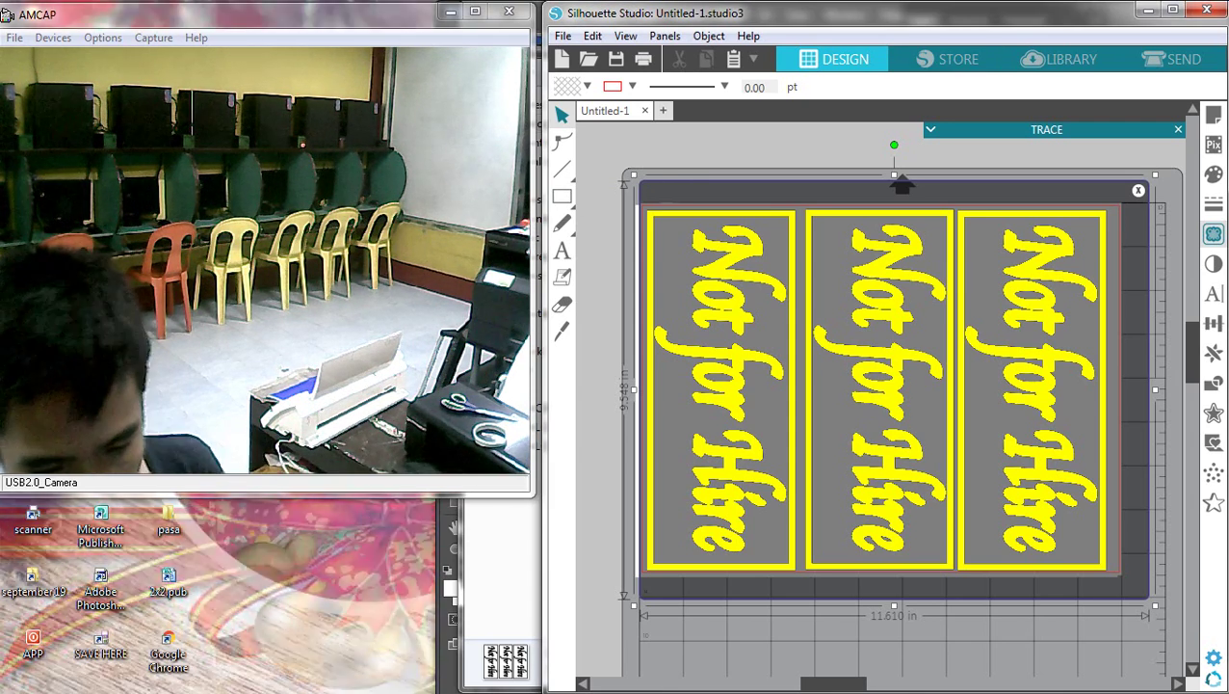
key("alt+Tab")
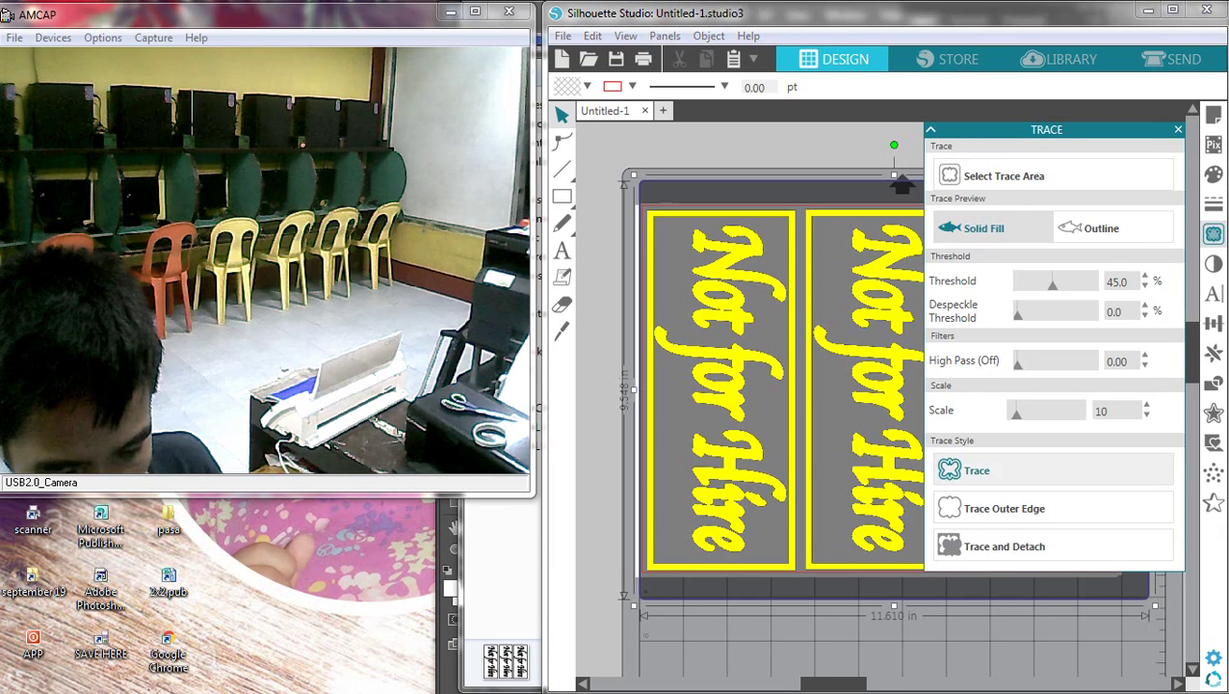
left_click(968, 470)
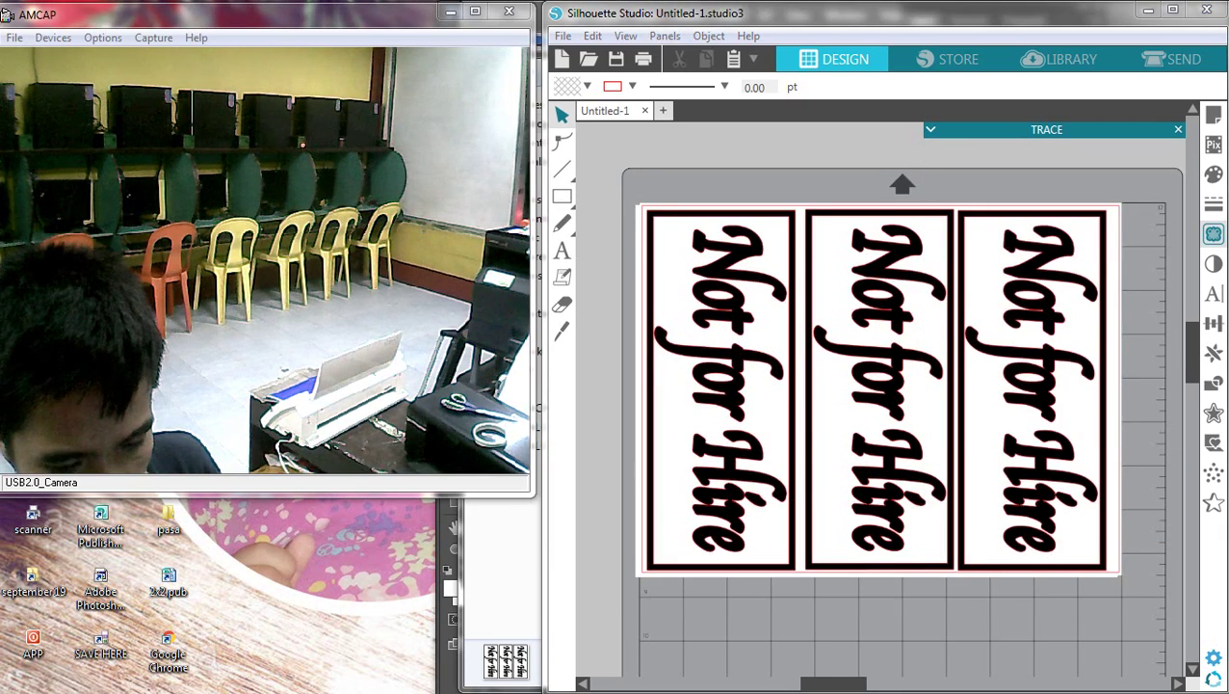
Move the source image off the traced outlines and cut it from the page, keeping only the cut lines.
right_click(1075, 277)
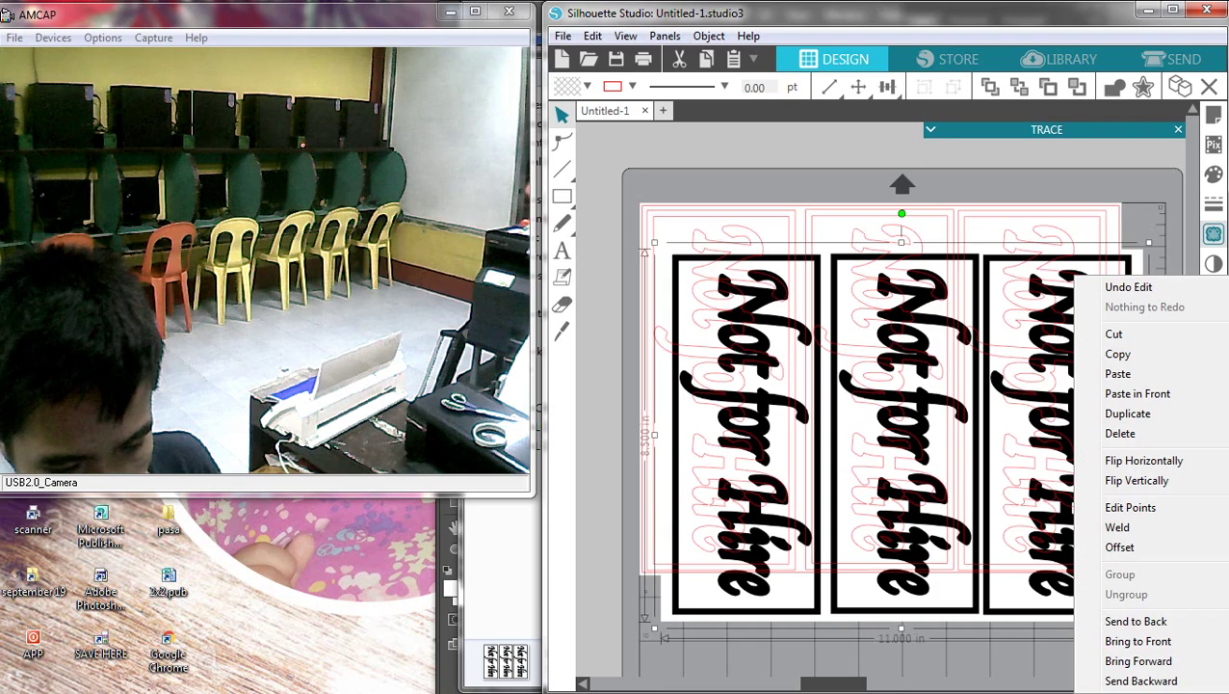
left_click(1113, 333)
left_click(1106, 334)
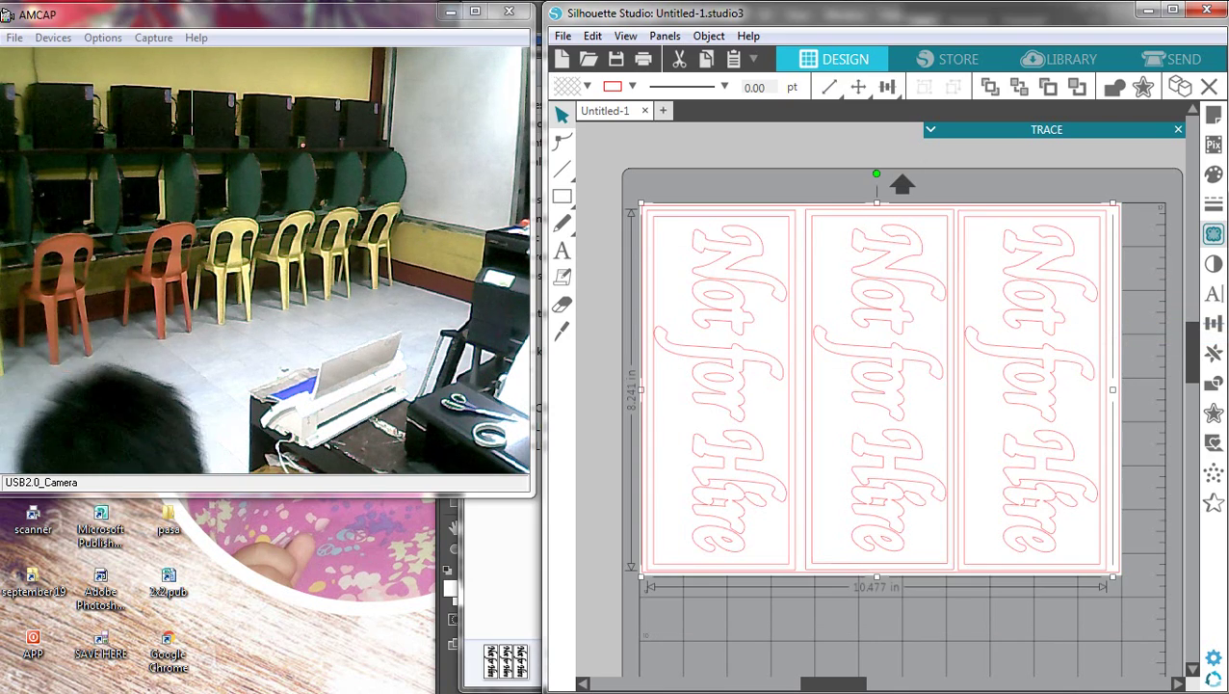
Resize the traced "Not for Hire" outlines to about 10.54 in wide and 8.13 in high, inside the page's cut border.
left_click_drag(1113, 576, 1103, 568)
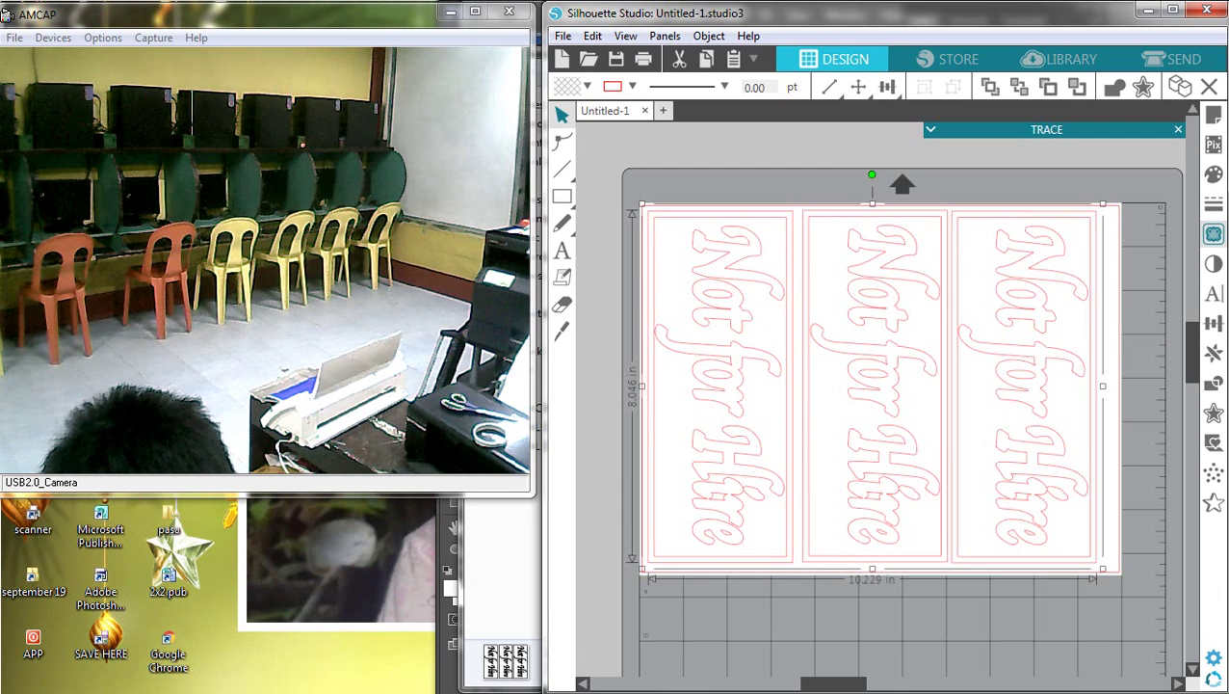
left_click_drag(1102, 386, 1115, 385)
key("Escape")
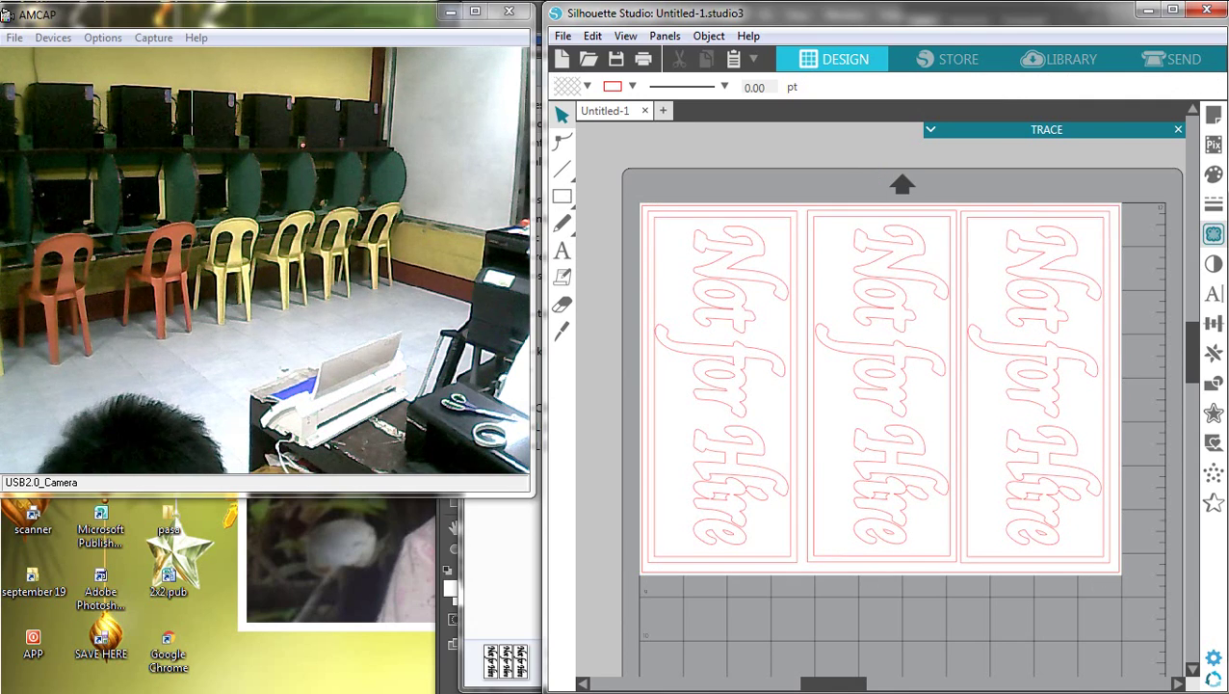
key("ctrl+a")
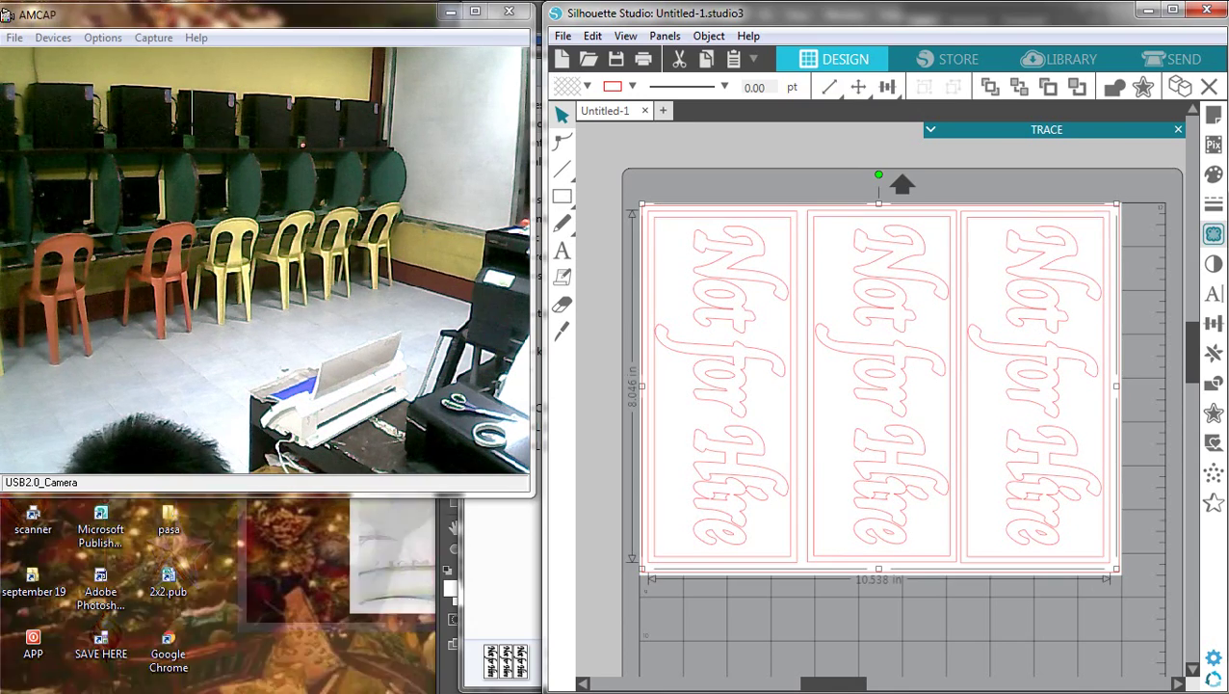
key("Escape")
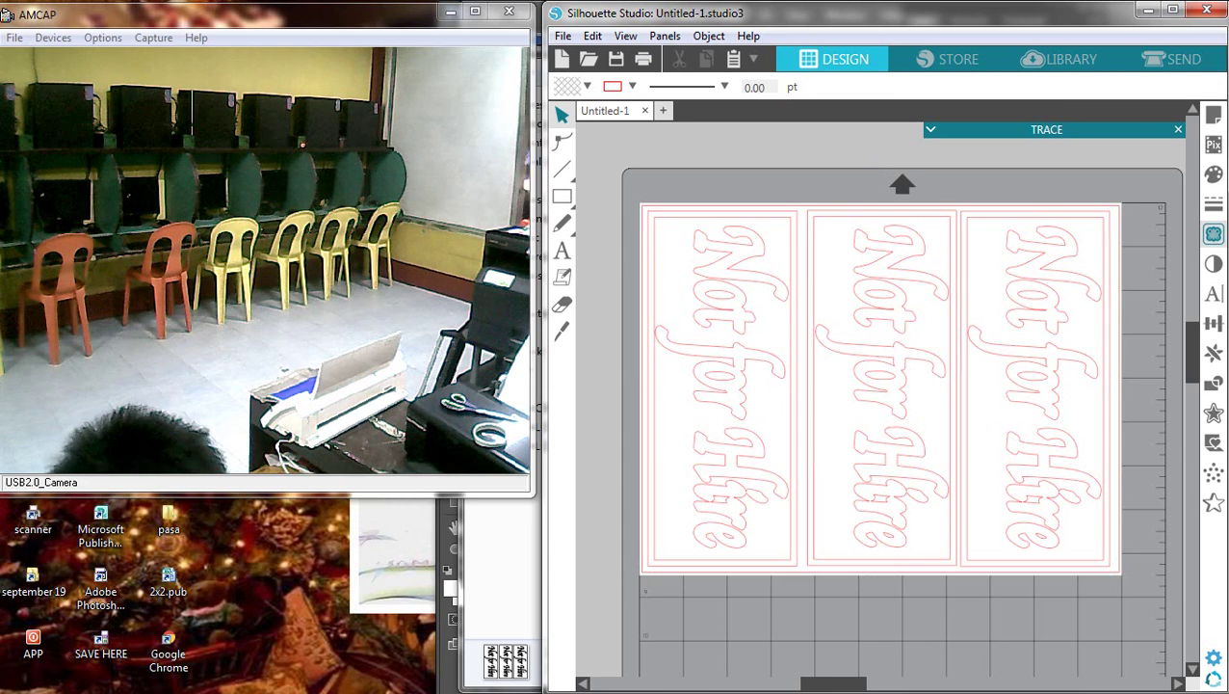
key("ctrl+a")
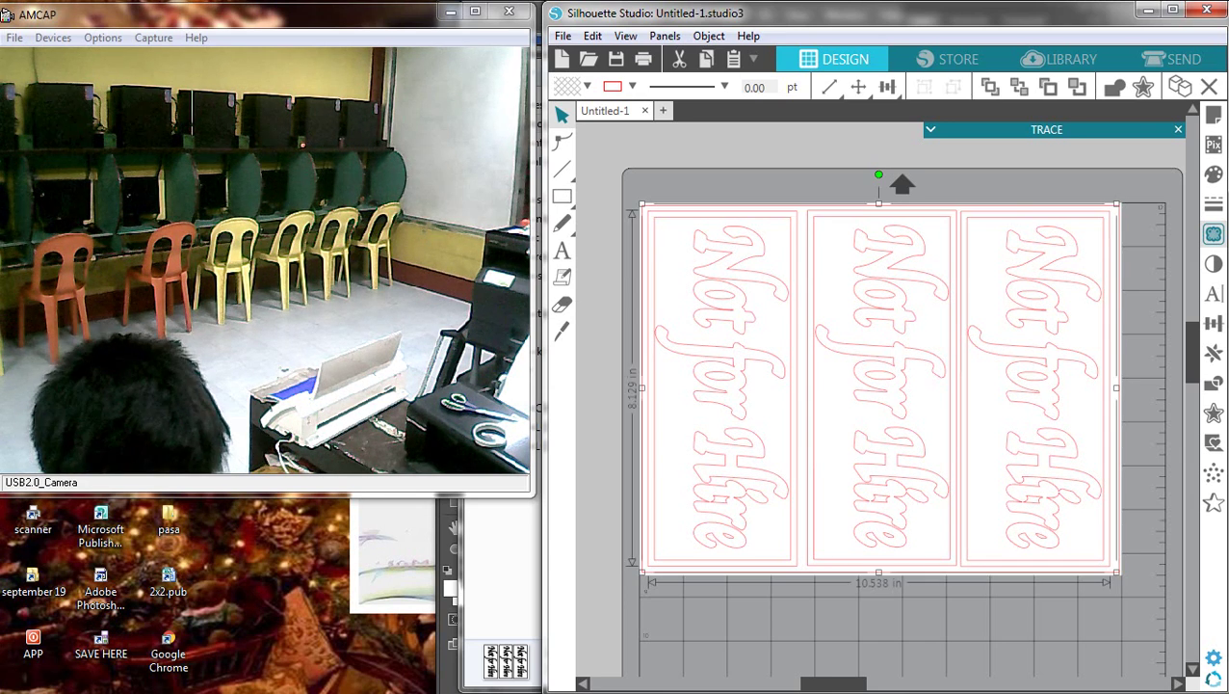
key("Escape")
Send the "Not for Hire" design to the CAMEO 2 with the Sticker Paper, White material settings.
key("ctrl+F5")
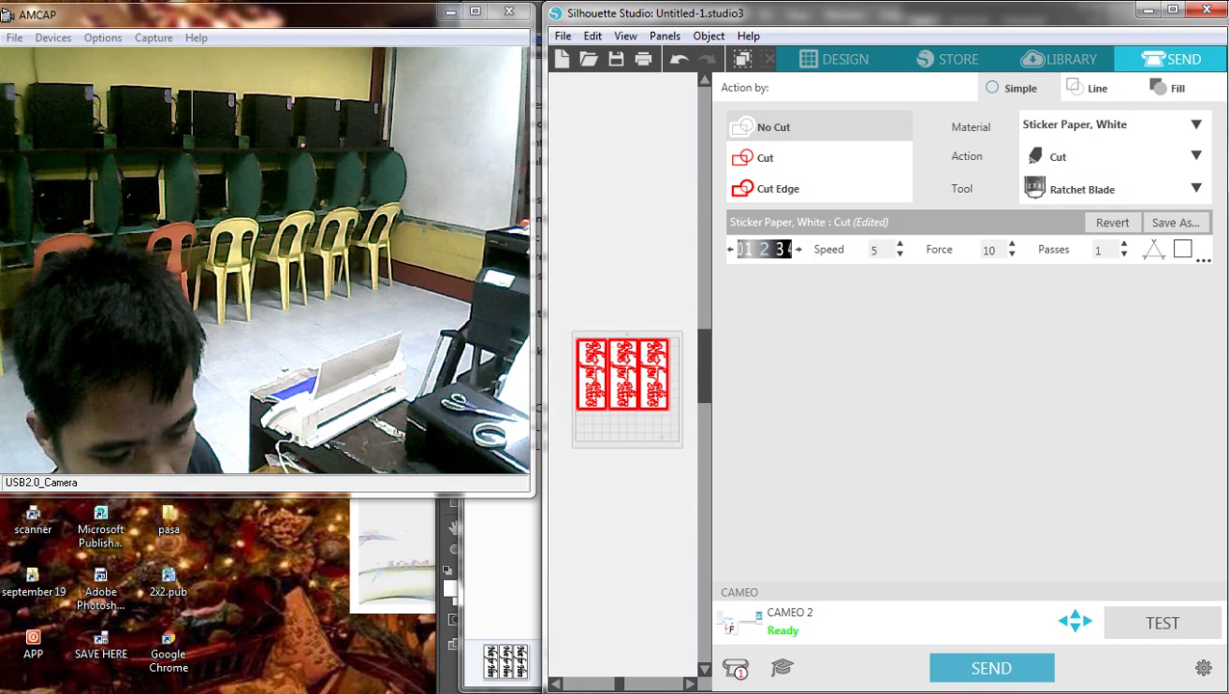
left_click(991, 667)
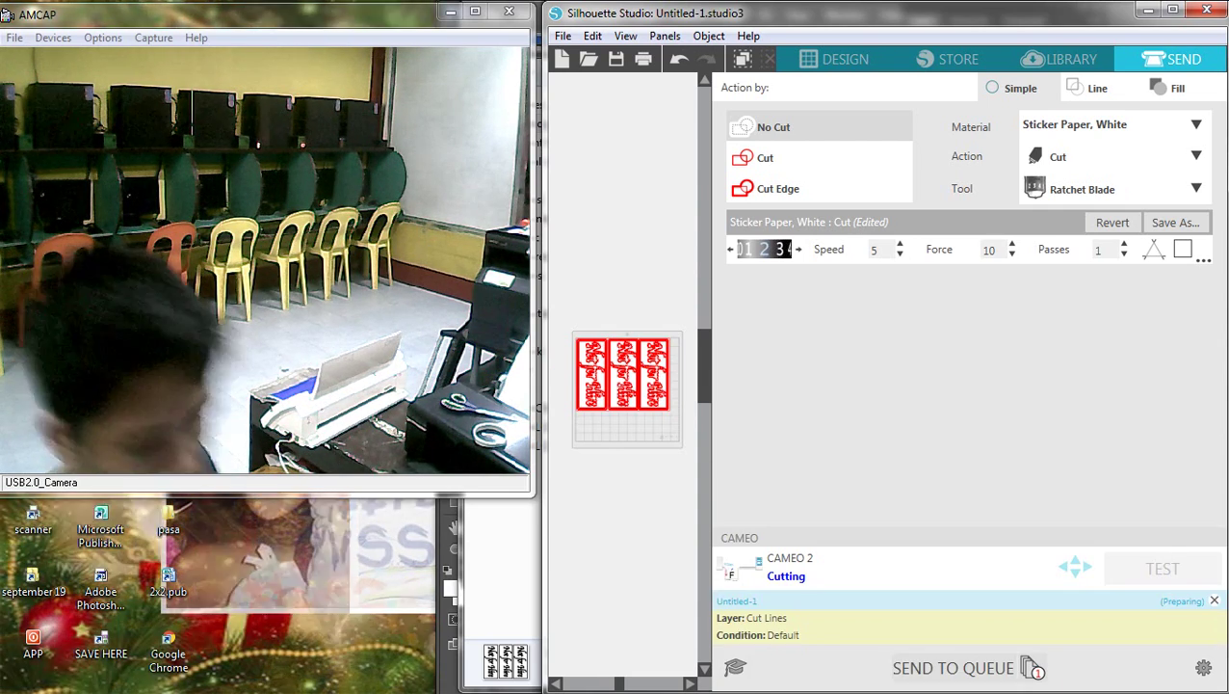